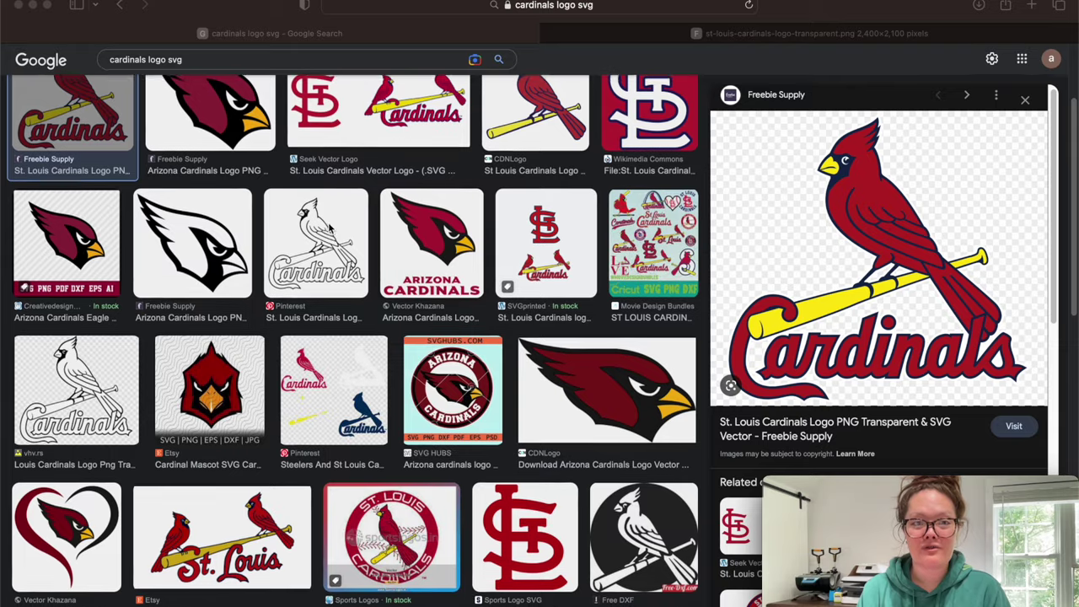
# Step: Reload the image results for "cardinals logo svg" by way of the general web results
pyautogui.click(231, 21)
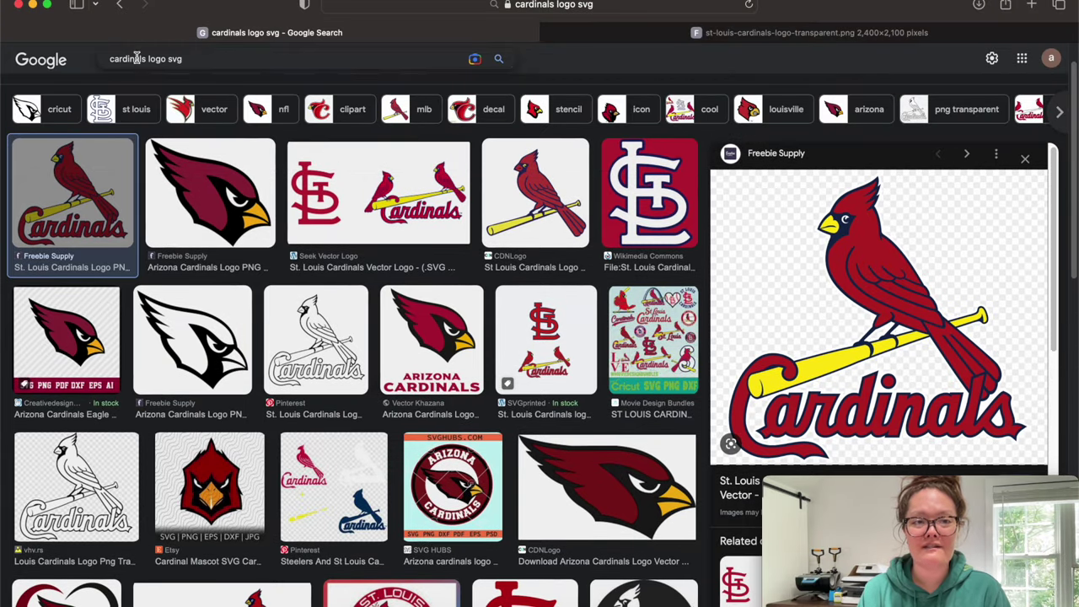
pyautogui.scroll(2, 144, 93)
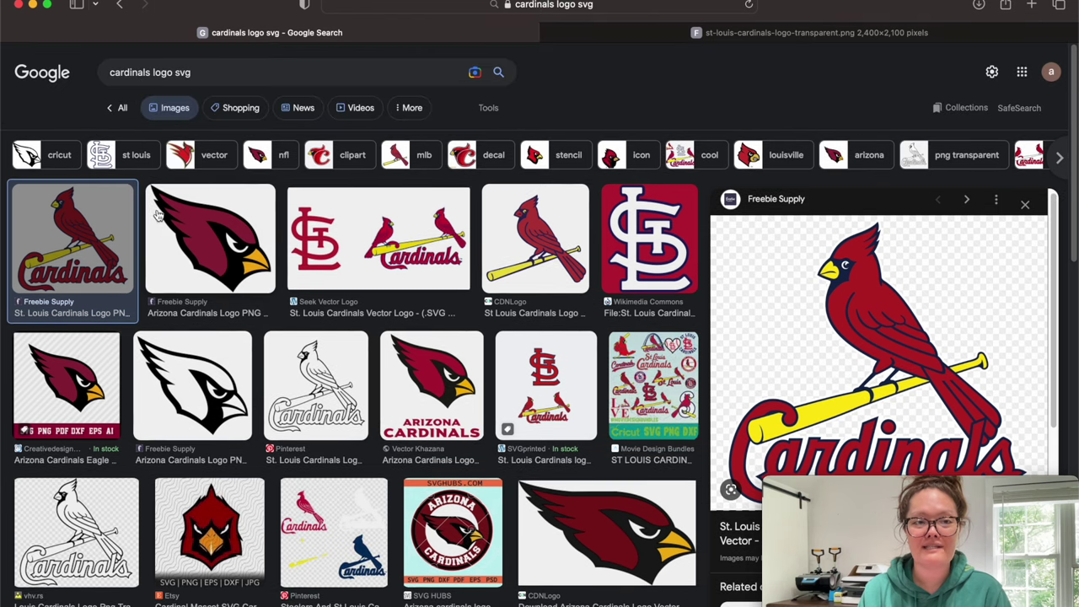
pyautogui.click(115, 106)
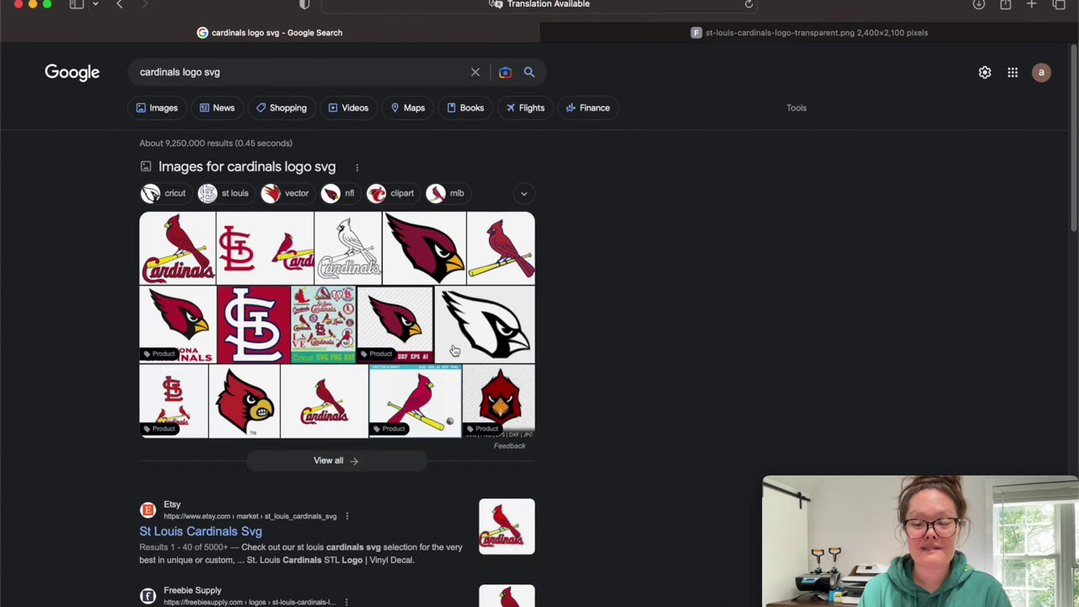
pyautogui.click(152, 117)
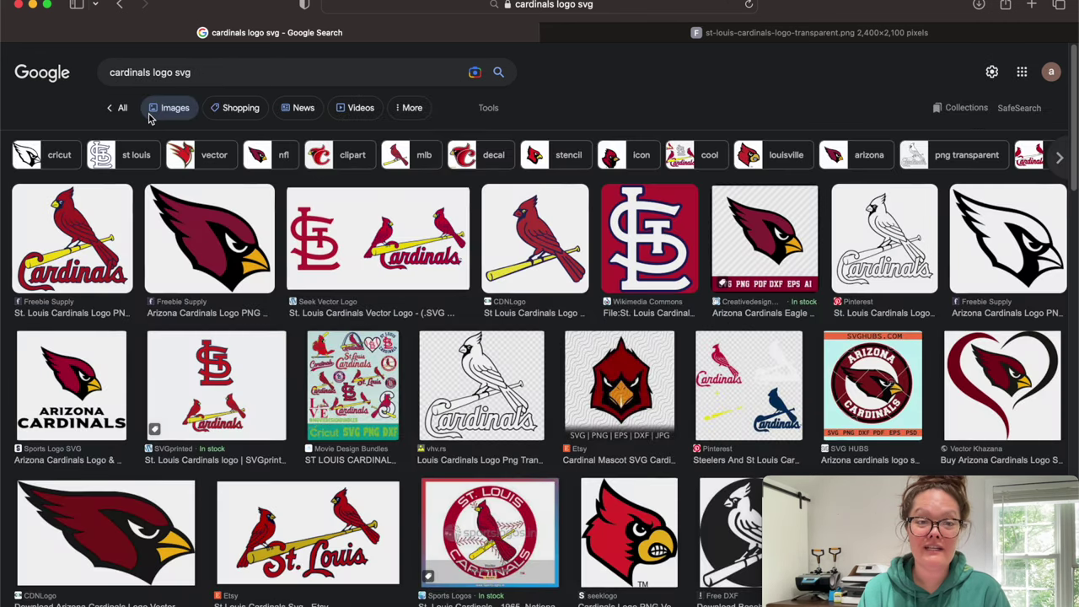
# Step: Open the full-size St. Louis Cardinals logo PNG from Freebie Supply in a new tab and view it
pyautogui.click(74, 274)
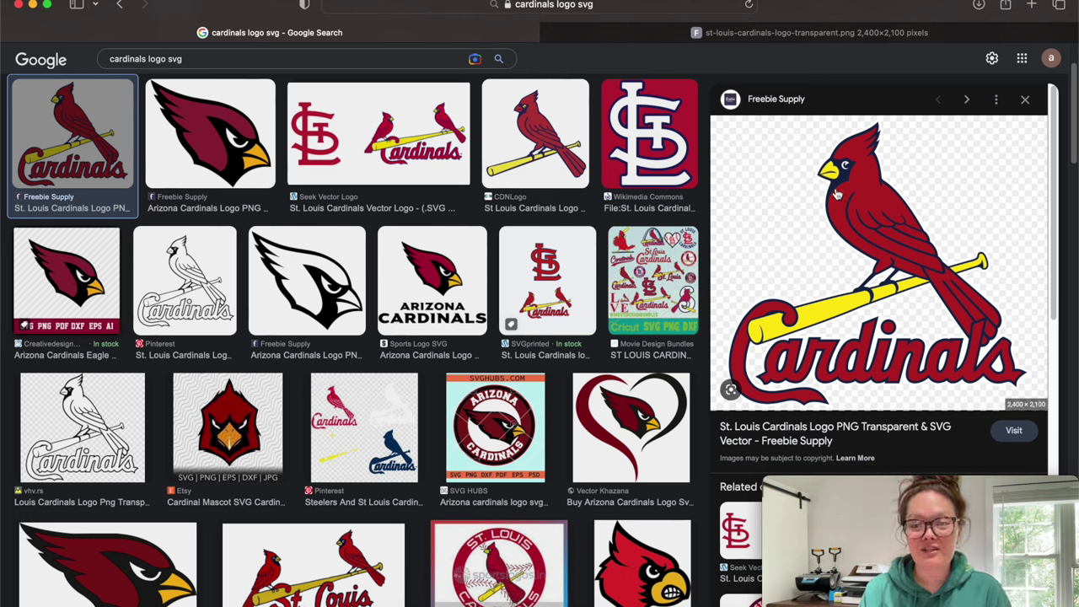
pyautogui.rightClick(891, 230)
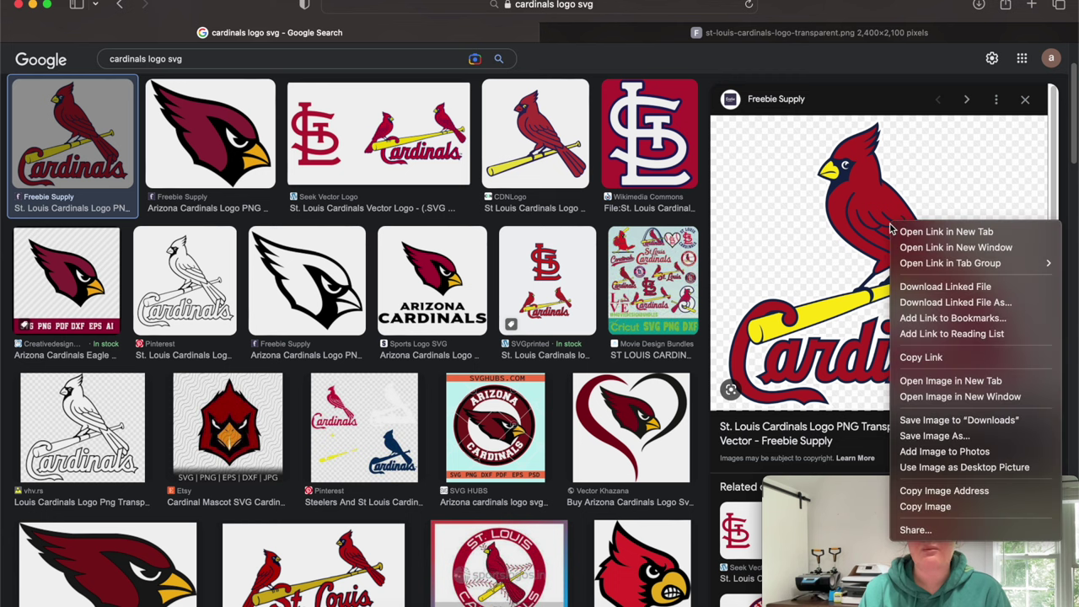
pyautogui.click(950, 382)
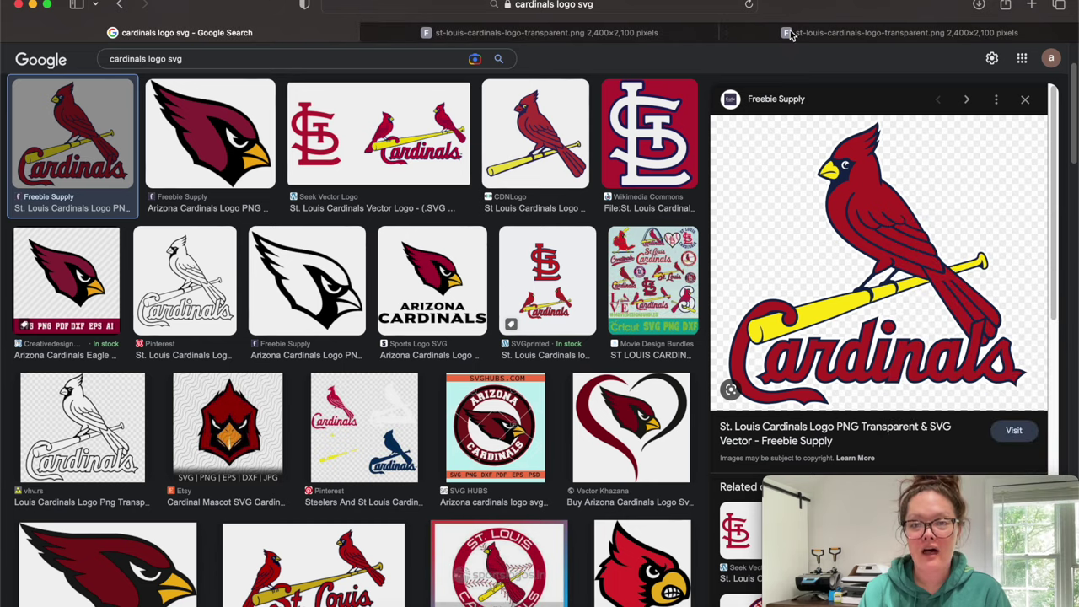
pyautogui.click(614, 34)
# Step: Capture a screenshot of the area enclosing the whole Cardinals logo in the browser, after moving the Inkscape window aside
pyautogui.click(937, 540)
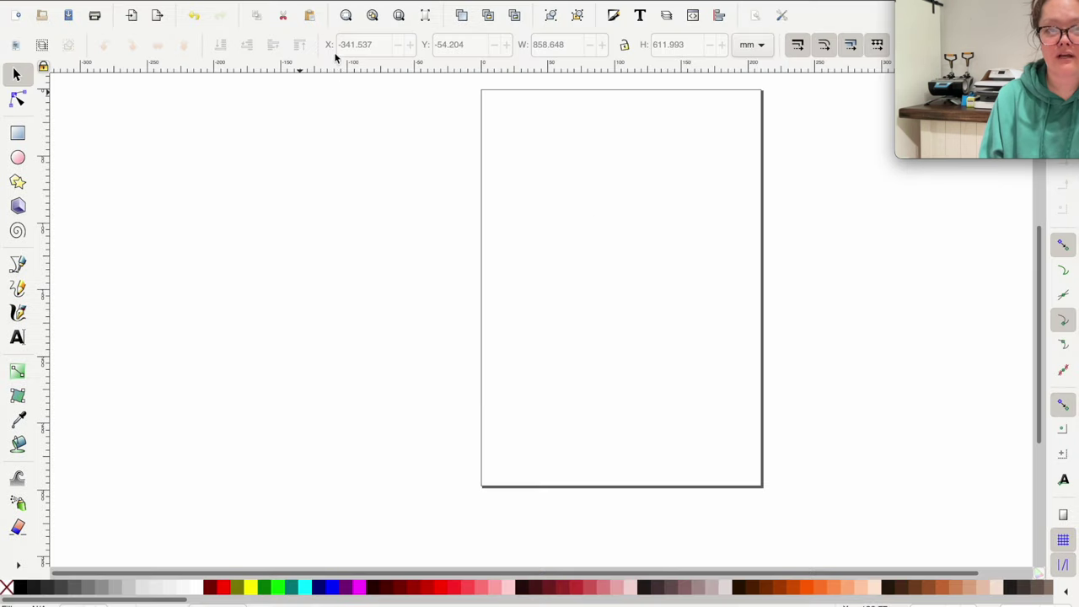
pyautogui.moveTo(344, 12); pyautogui.dragTo(354, 49)
pyautogui.click(263, 5)
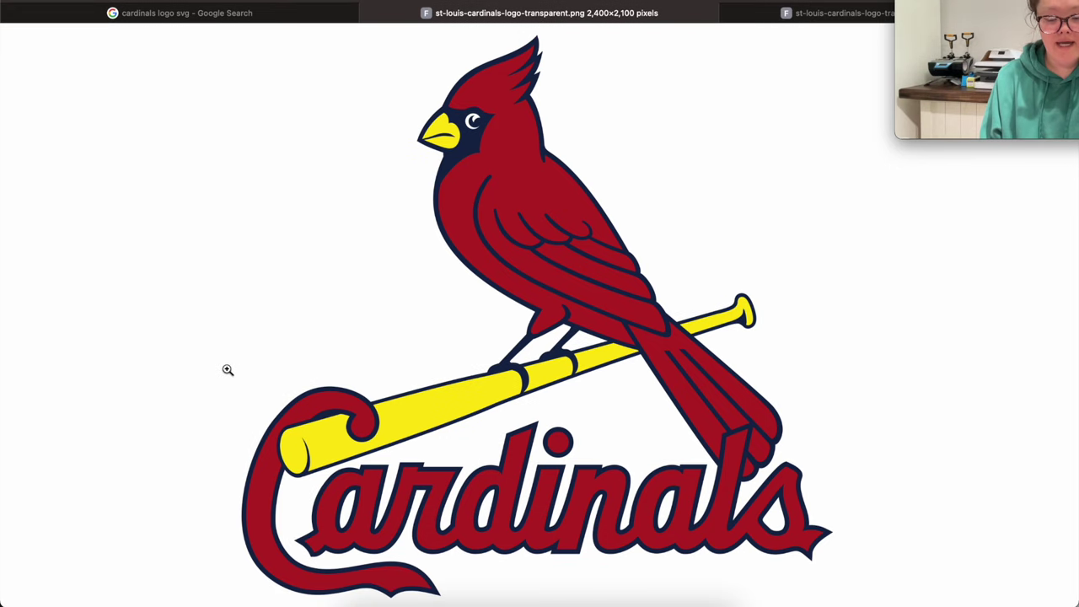
pyautogui.press('super+shift+4')
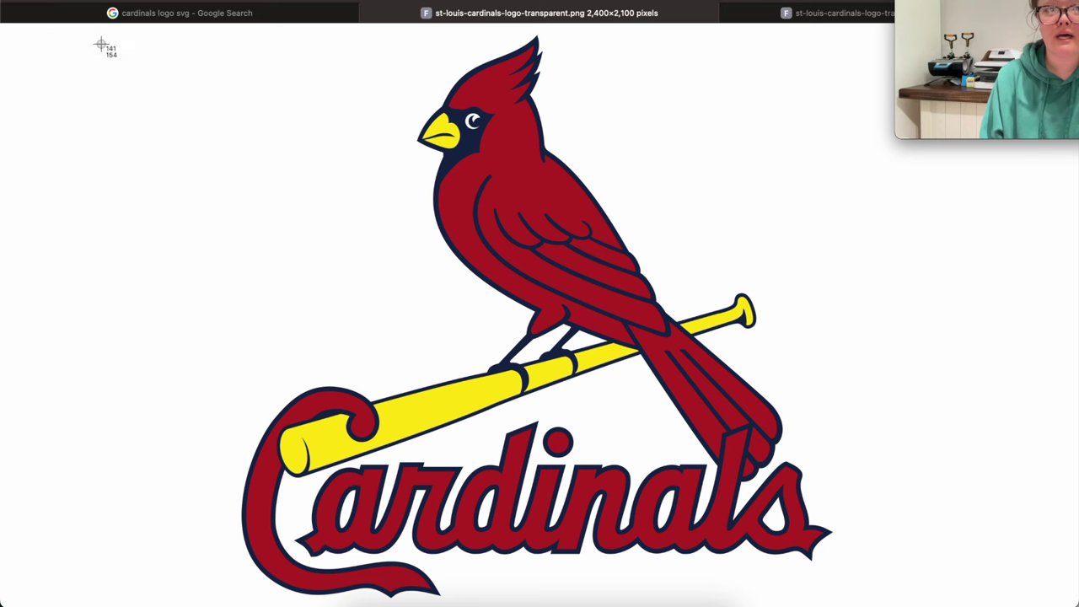
pyautogui.moveTo(116, 26); pyautogui.dragTo(837, 602)
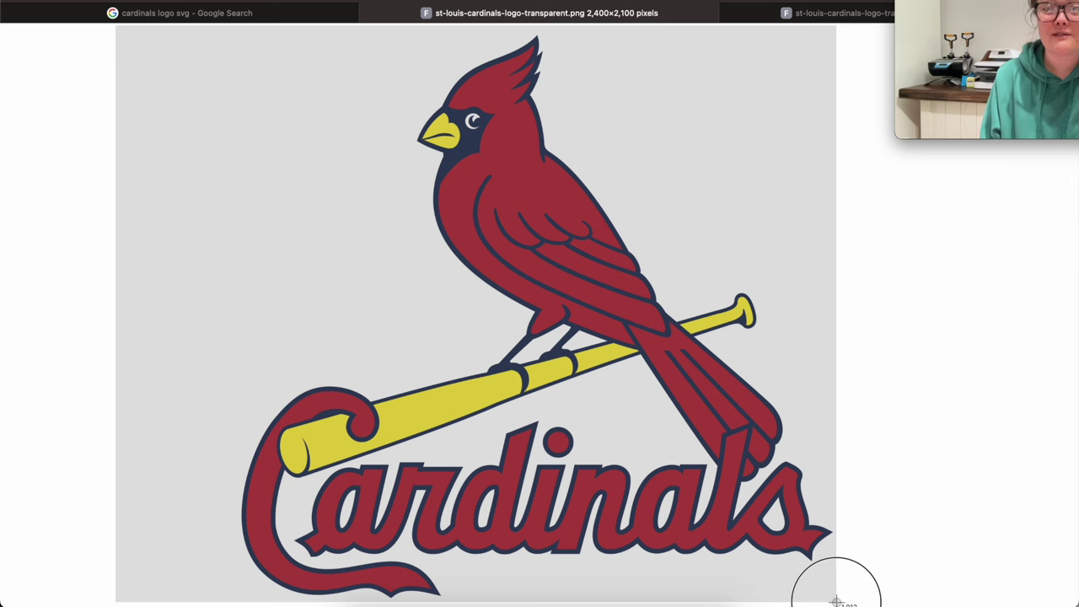
pyautogui.moveTo(836, 602); pyautogui.dragTo(650, 591)
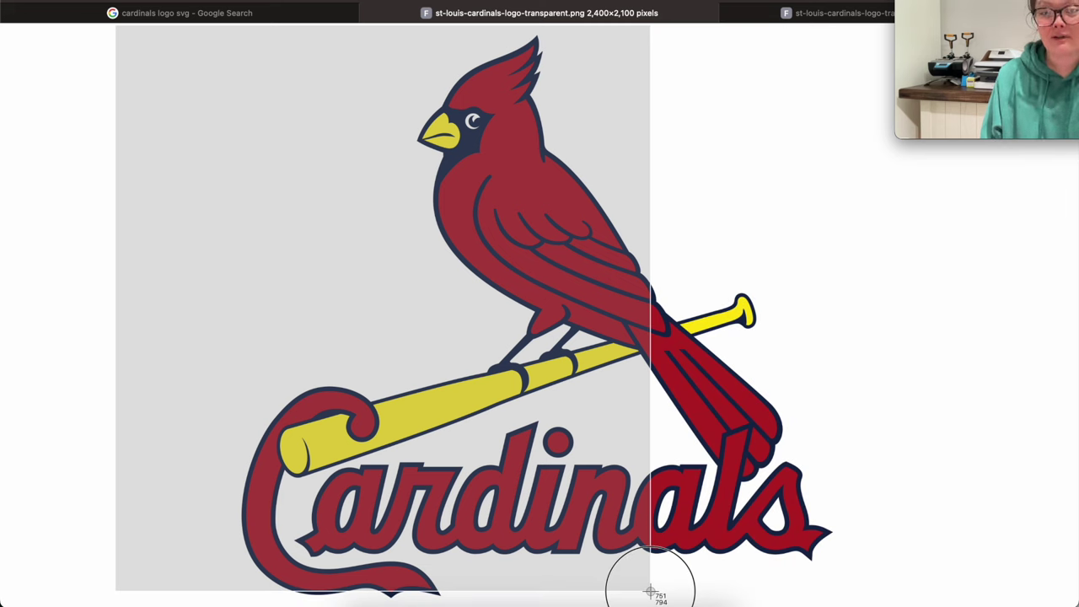
pyautogui.moveTo(650, 592); pyautogui.dragTo(651, 592)
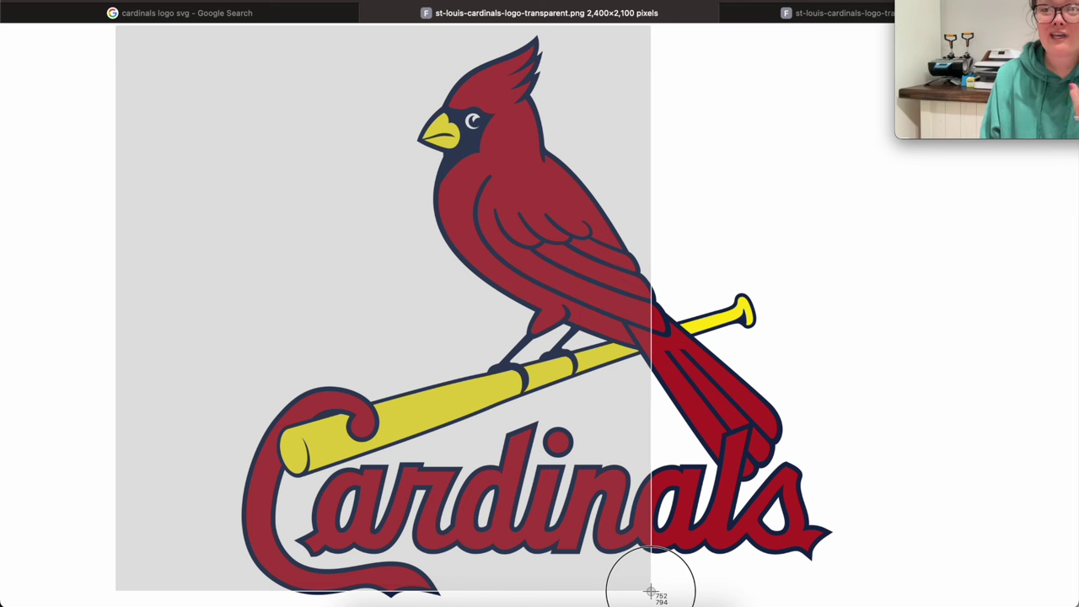
pyautogui.moveTo(651, 592); pyautogui.dragTo(845, 602)
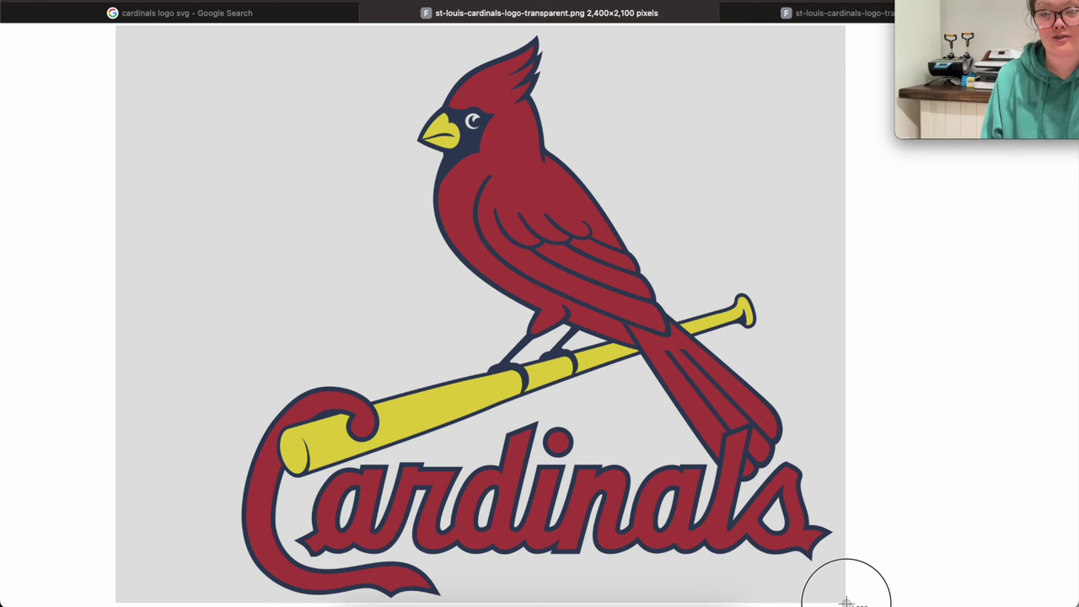
pyautogui.moveTo(846, 602); pyautogui.dragTo(846, 602)
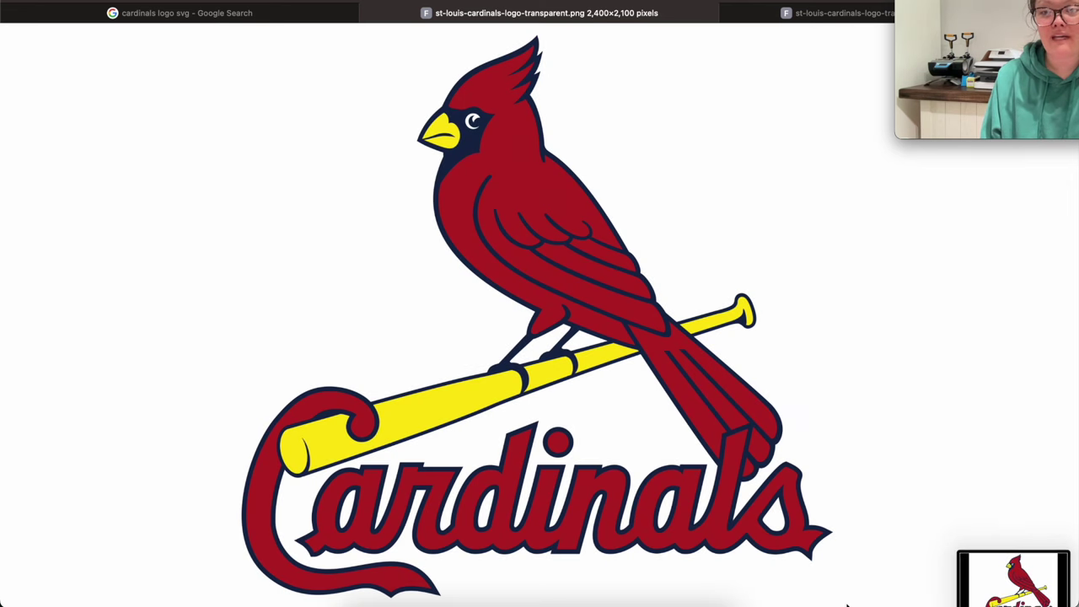
# Step: Switch to Inkscape, import the logo screenshot as an embedded image, and move it over the upper part of the page
pyautogui.press('super+Tab')
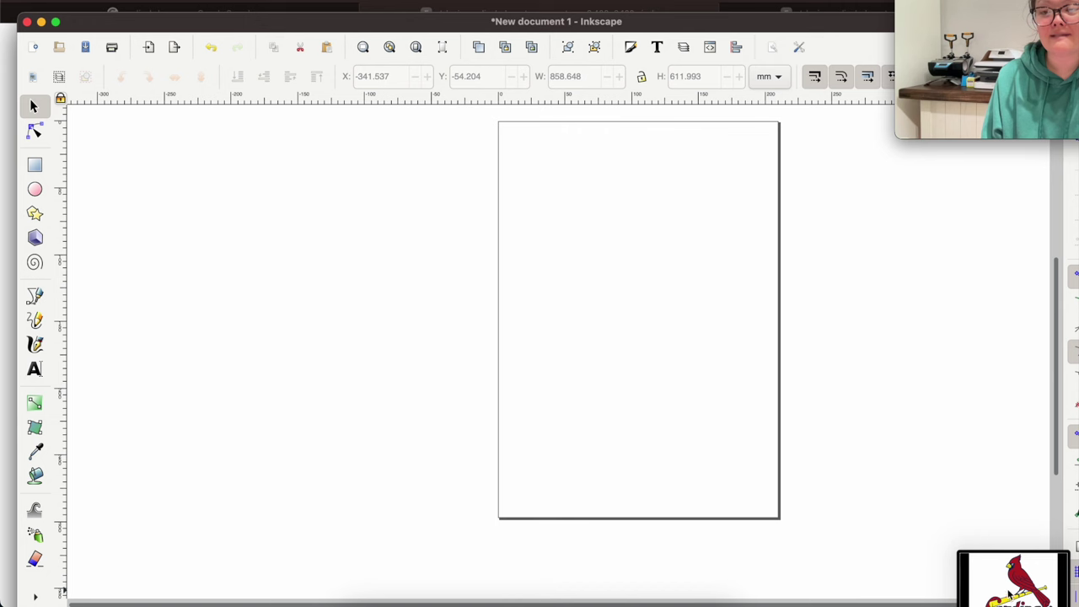
pyautogui.moveTo(1022, 597); pyautogui.dragTo(592, 258)
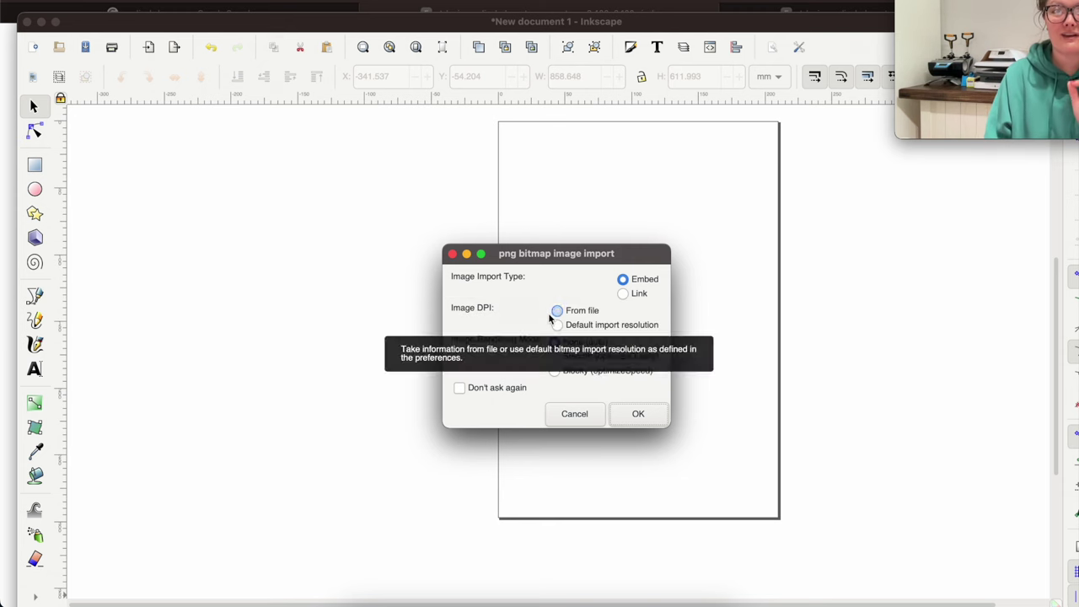
pyautogui.click(639, 414)
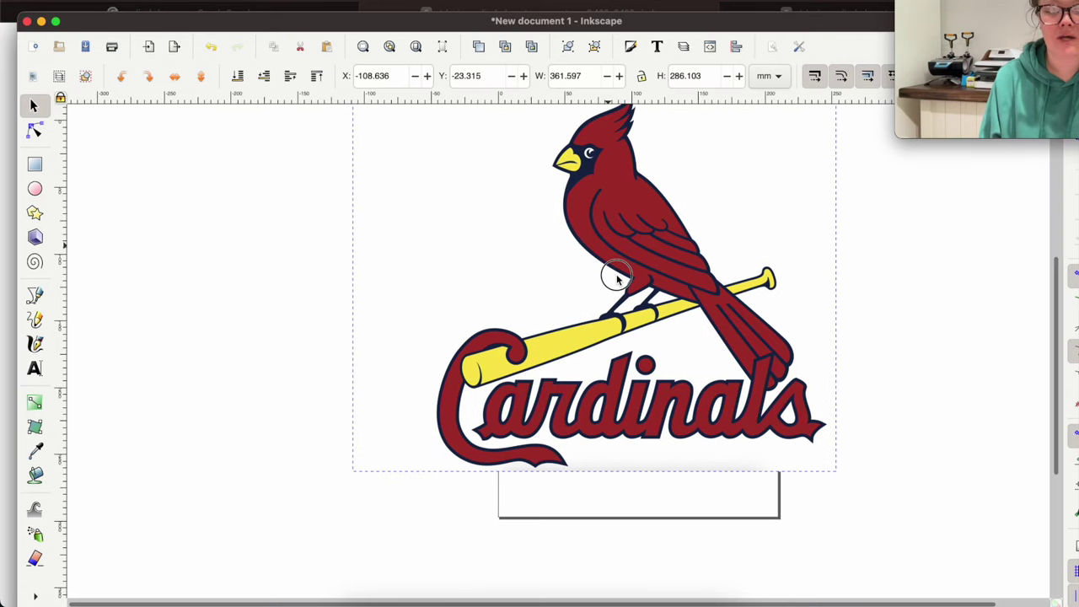
pyautogui.moveTo(611, 274); pyautogui.dragTo(612, 274)
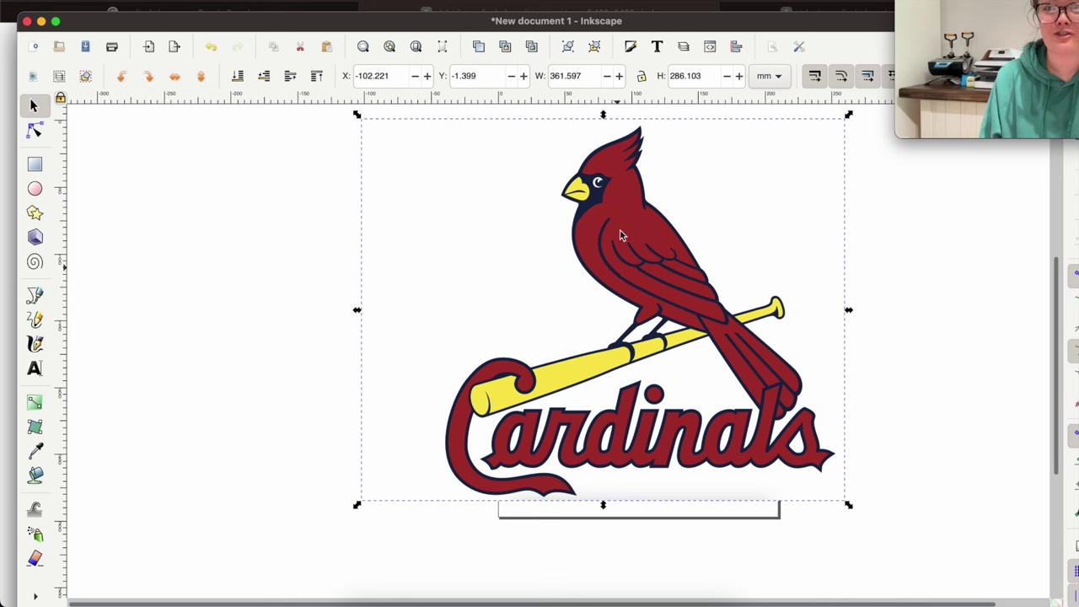
# Step: Lock the logo's proportions, scale it down to about 108 × 85 mm, and place it in the page's upper-left corner
pyautogui.click(642, 78)
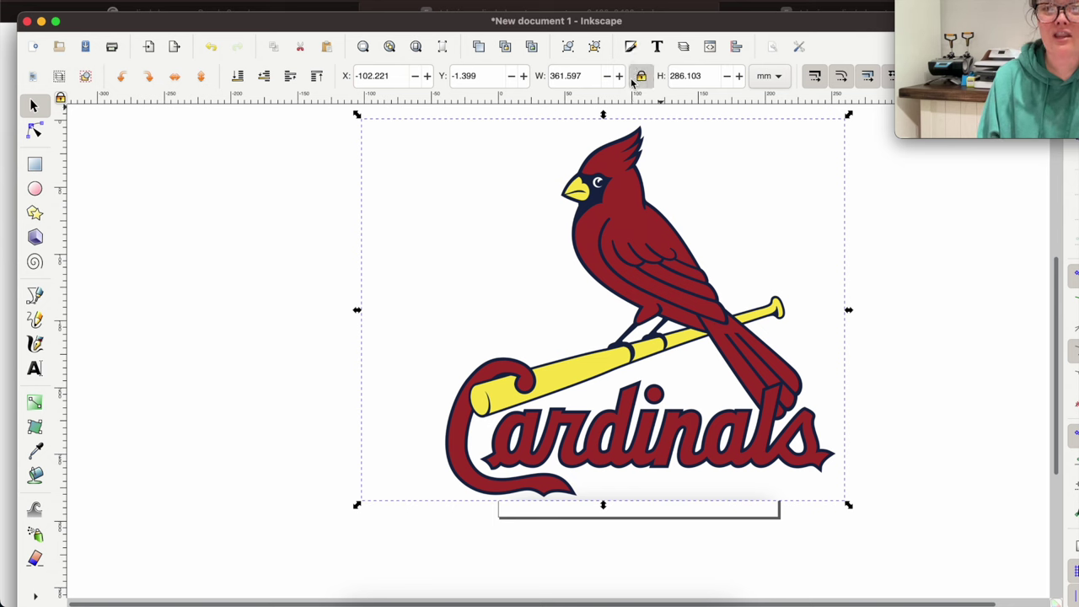
pyautogui.moveTo(849, 506); pyautogui.dragTo(582, 234)
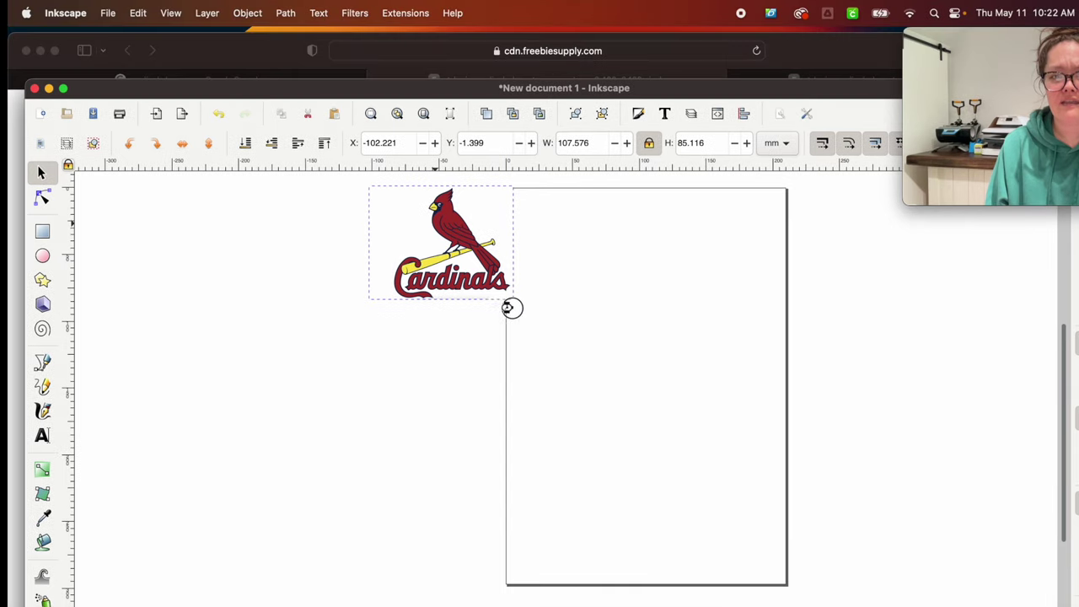
pyautogui.moveTo(504, 237); pyautogui.dragTo(575, 233)
pyautogui.moveTo(580, 297); pyautogui.dragTo(577, 243)
pyautogui.scroll(4, 576, 243)
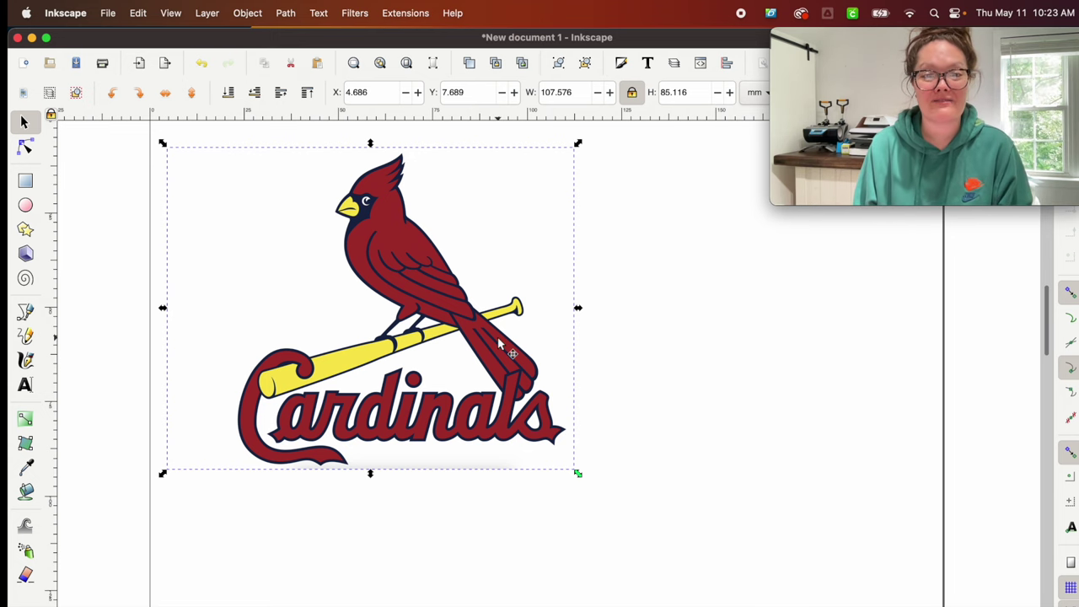
pyautogui.click(384, 211)
pyautogui.moveTo(385, 205); pyautogui.dragTo(382, 202)
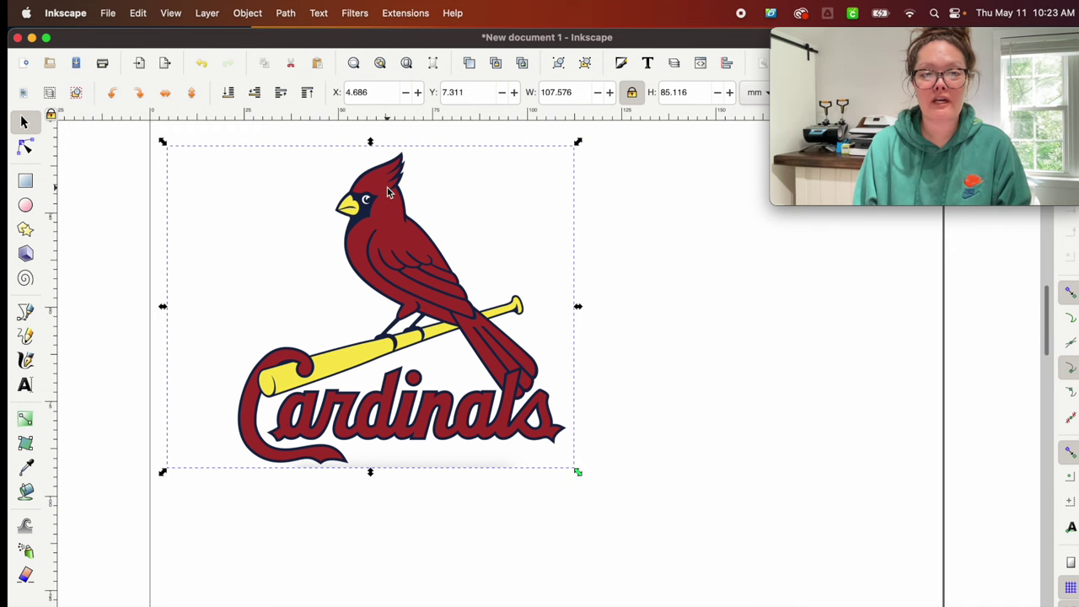
# Step: Open Trace Bitmap for the logo image and move its window beside the artwork
pyautogui.rightClick(387, 192)
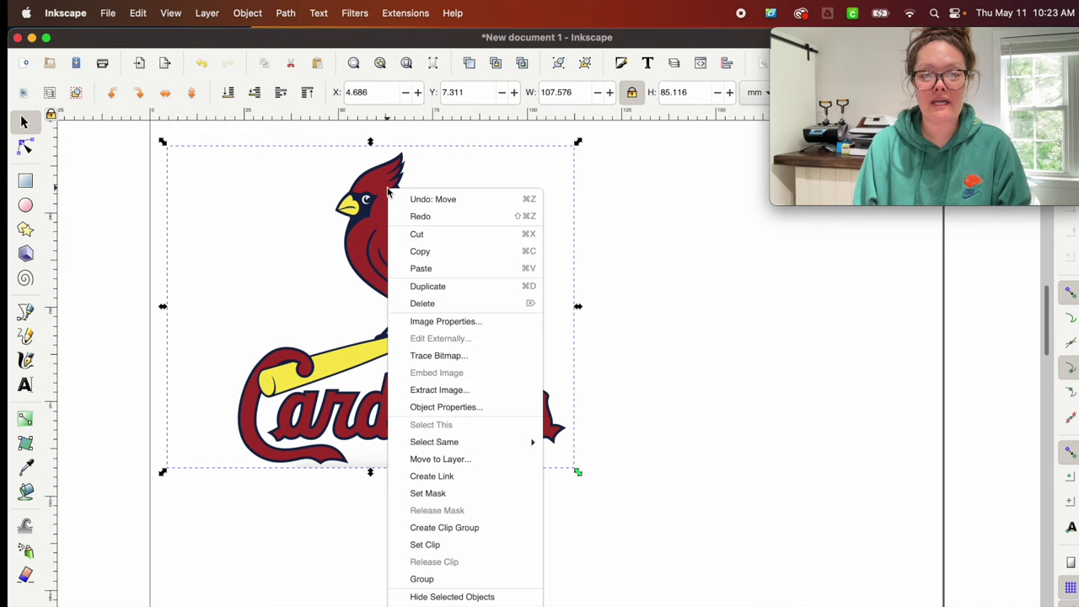
pyautogui.click(451, 358)
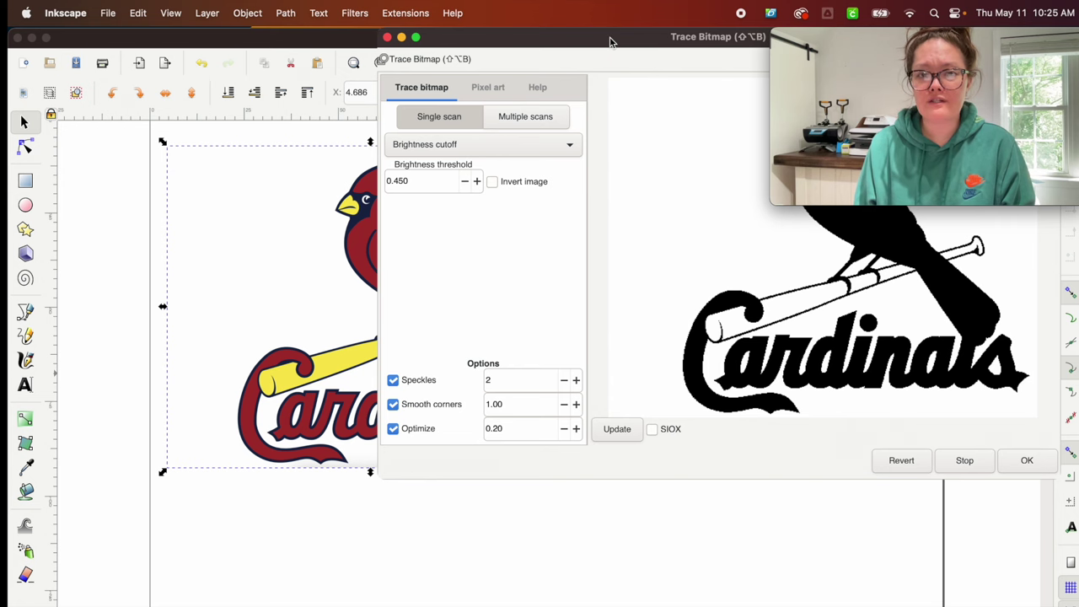
pyautogui.moveTo(586, 44)
pyautogui.mouseDown()
pyautogui.moveTo(509, 121)
pyautogui.moveTo(440, 160)
pyautogui.moveTo(445, 147)
pyautogui.moveTo(257, 382)
pyautogui.moveTo(275, 456)
pyautogui.moveTo(275, 445)
pyautogui.mouseUp()
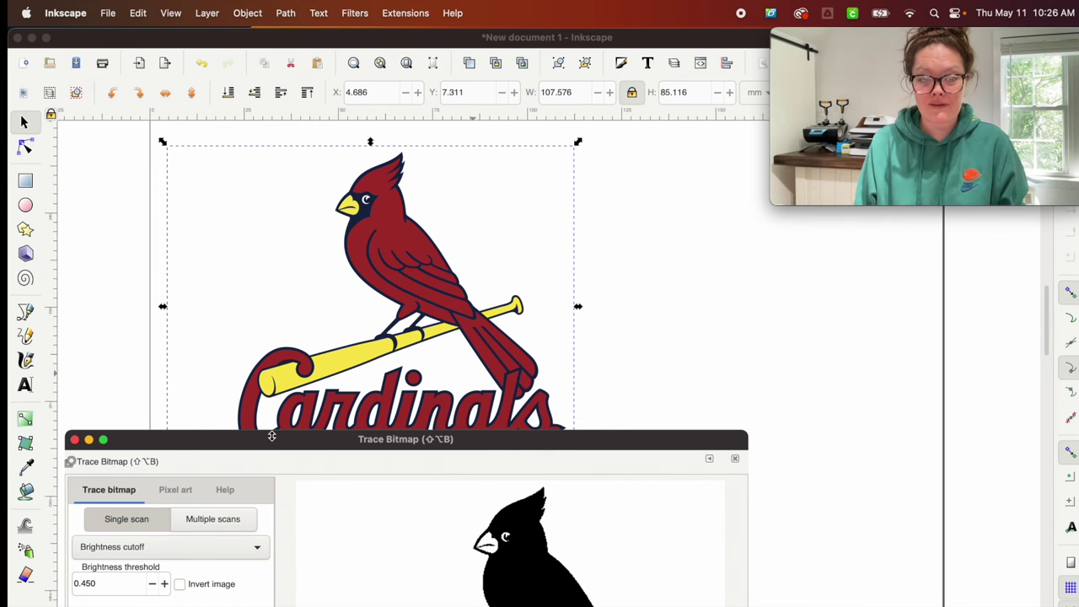
pyautogui.moveTo(337, 441)
pyautogui.mouseDown()
pyautogui.moveTo(615, 152)
pyautogui.moveTo(645, 140)
pyautogui.moveTo(708, 220)
pyautogui.moveTo(643, 271)
pyautogui.mouseUp()
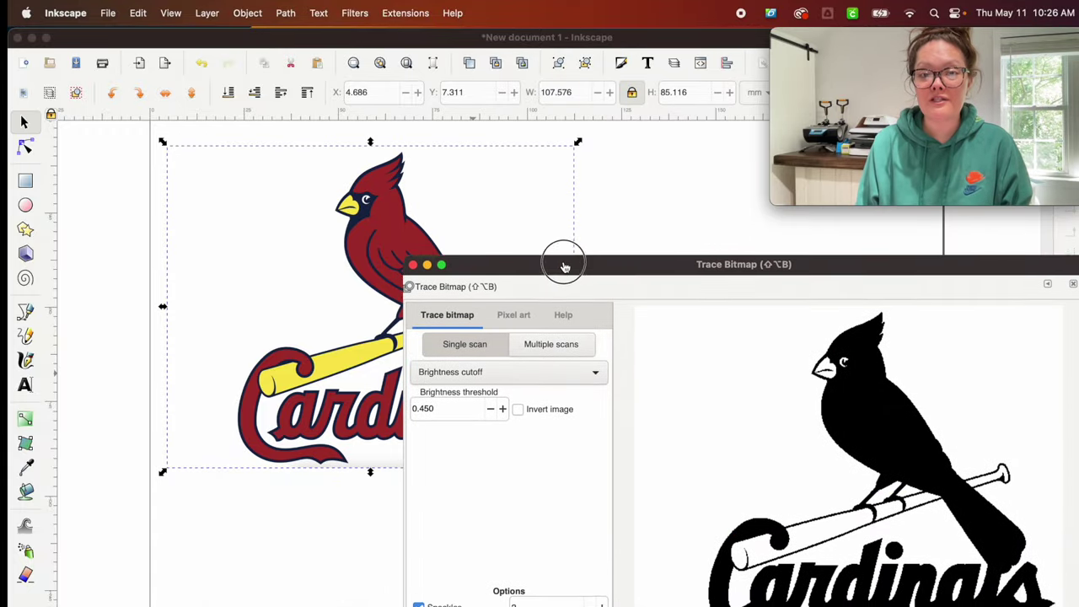
pyautogui.moveTo(562, 266); pyautogui.dragTo(570, 193)
# Step: Lower the single-scan brightness cutoff threshold to 0.390 for the selected logo and update the trace preview
pyautogui.click(490, 338)
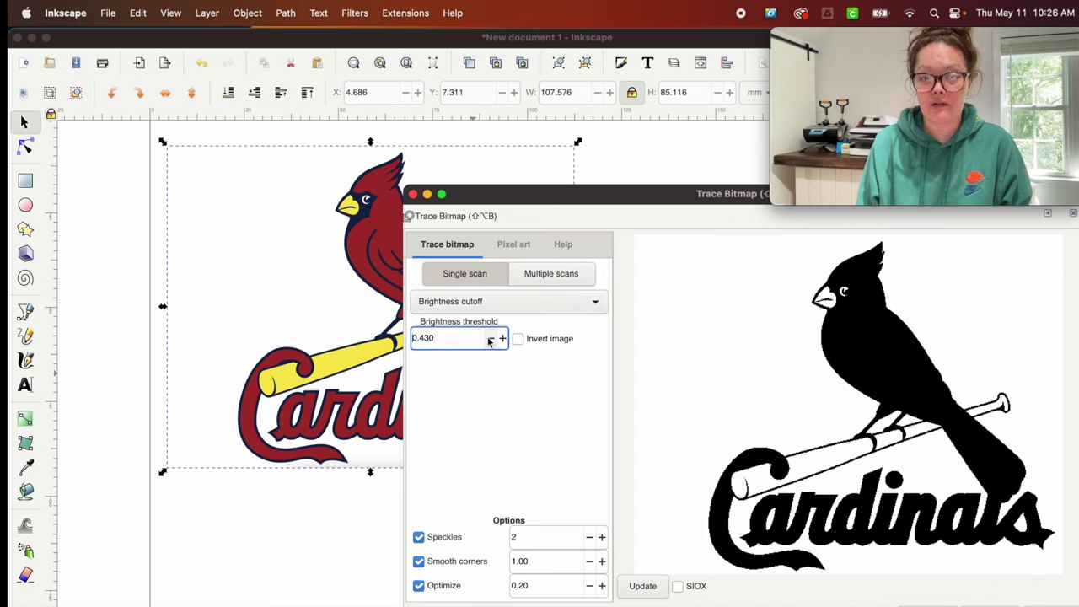
pyautogui.click(491, 338)
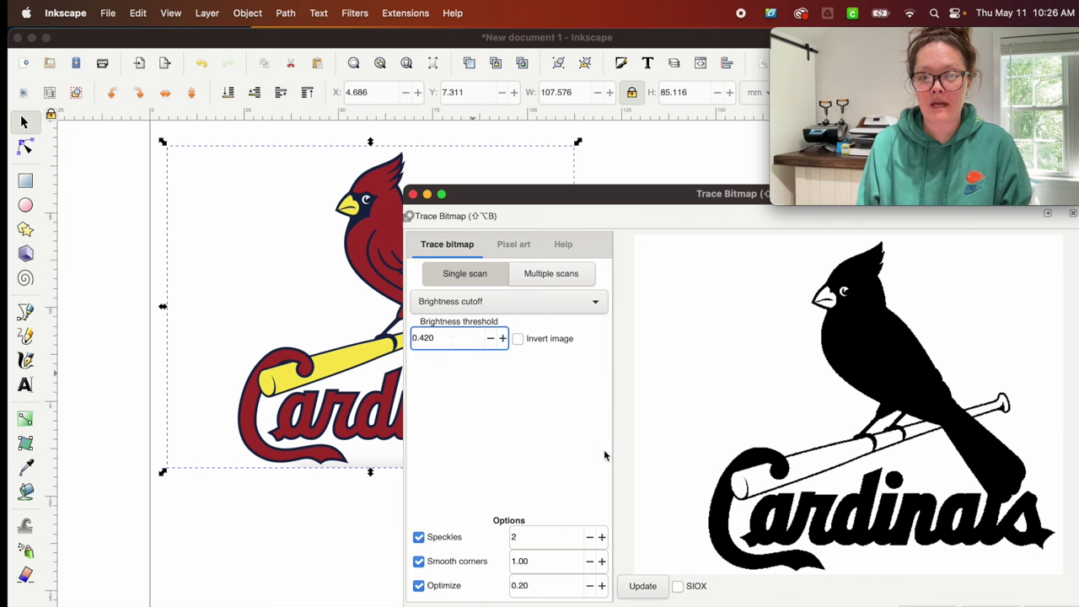
pyautogui.click(641, 587)
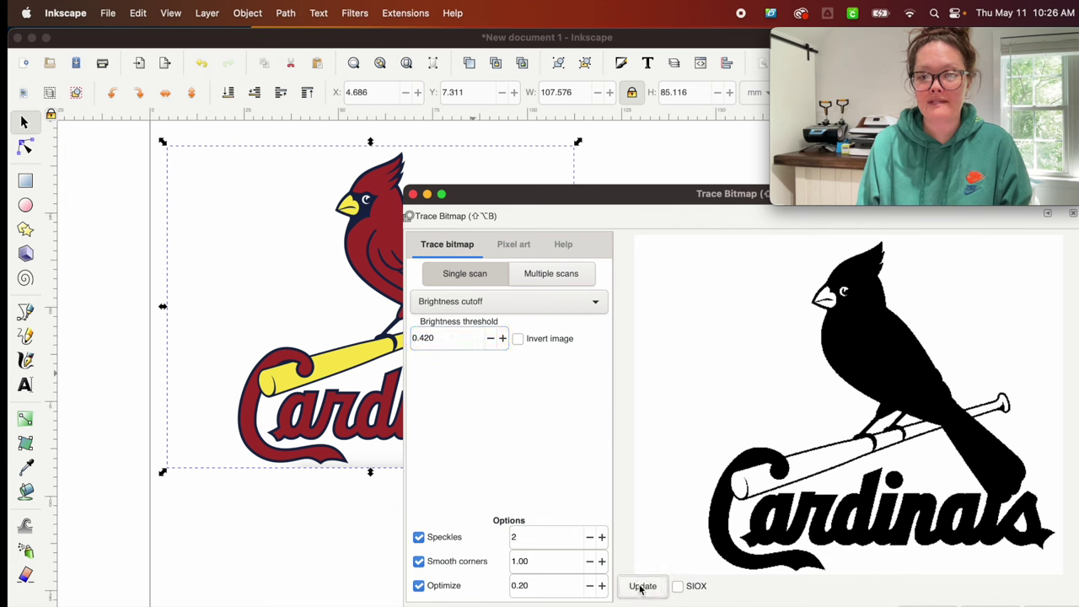
pyautogui.click(490, 338)
pyautogui.click(490, 338)
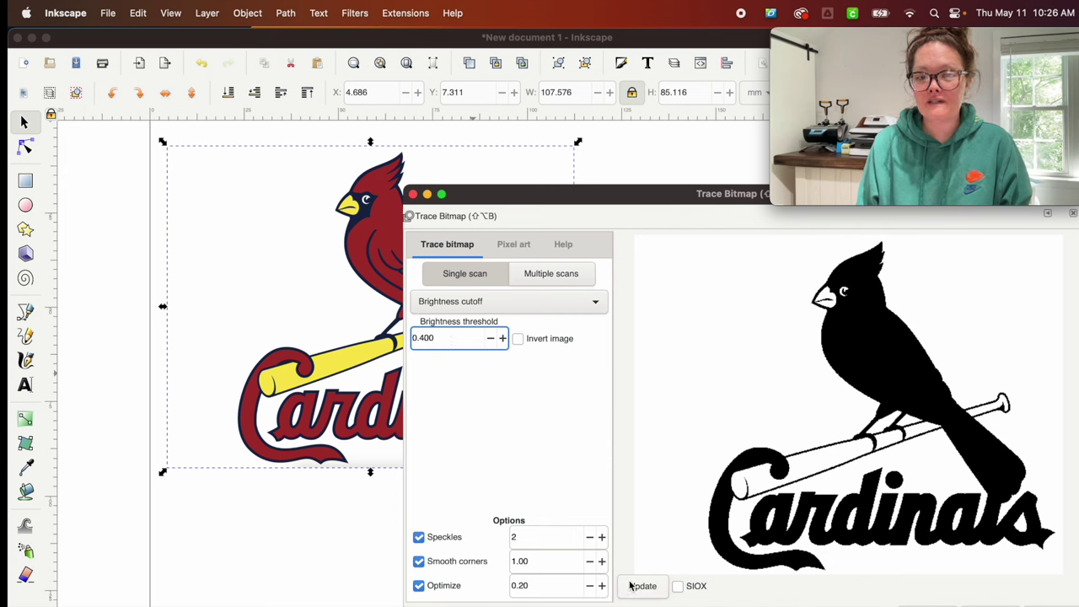
pyautogui.click(642, 587)
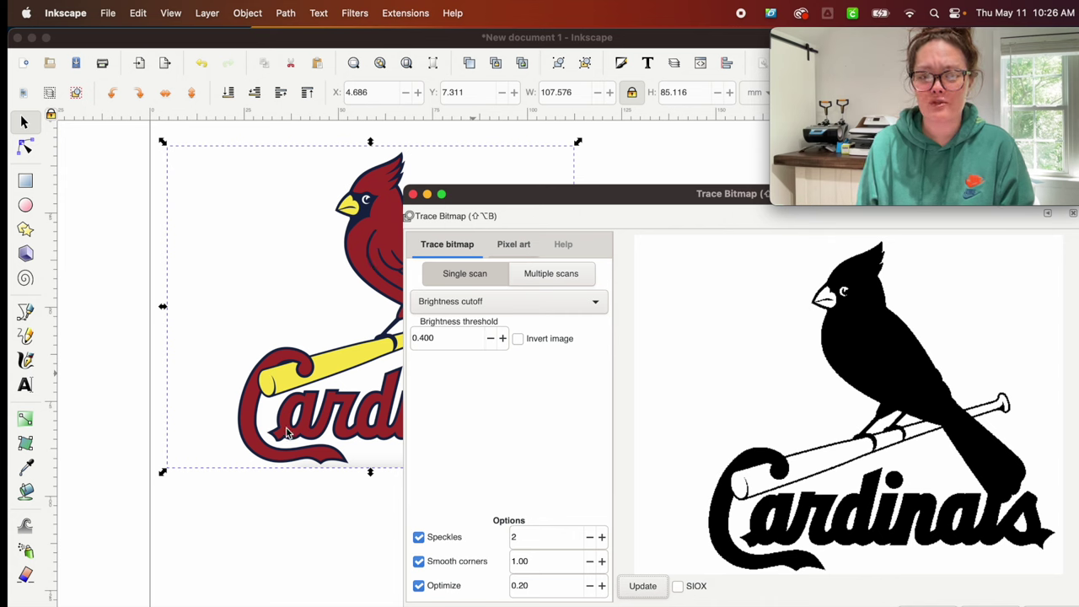
pyautogui.click(363, 426)
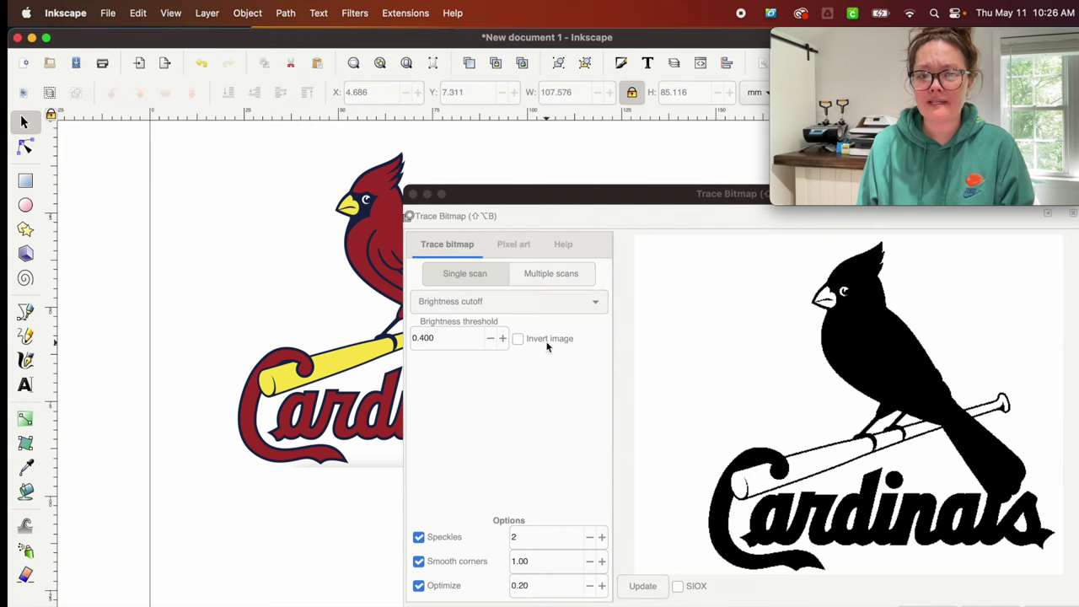
pyautogui.moveTo(581, 193); pyautogui.dragTo(578, 167)
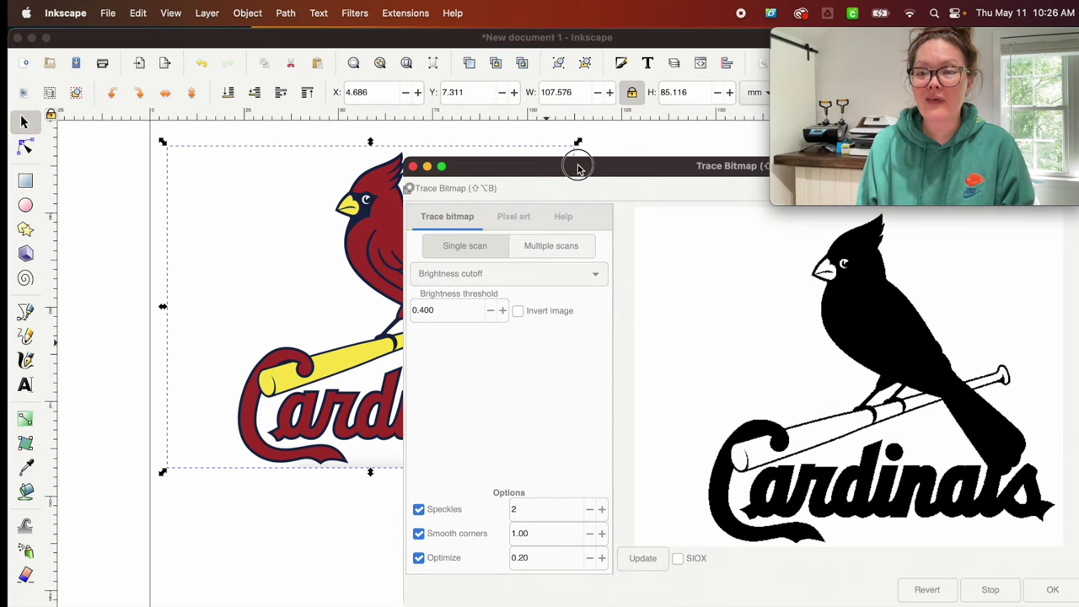
pyautogui.click(493, 312)
pyautogui.click(641, 567)
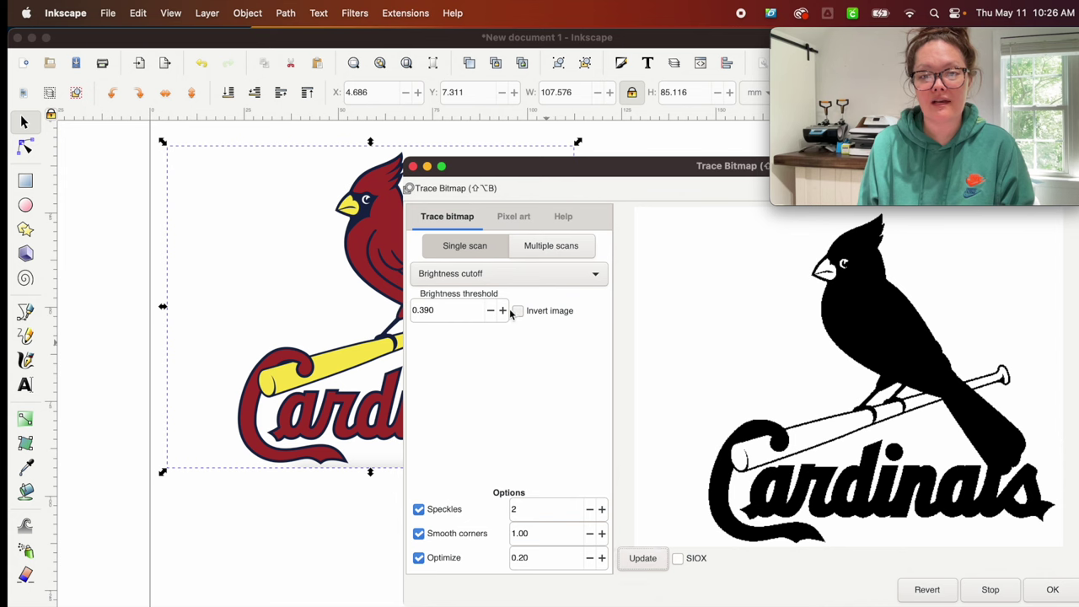
# Step: Lower the brightness threshold of the single scan to 0.330 and update the trace preview
pyautogui.click(490, 310)
pyautogui.click(642, 559)
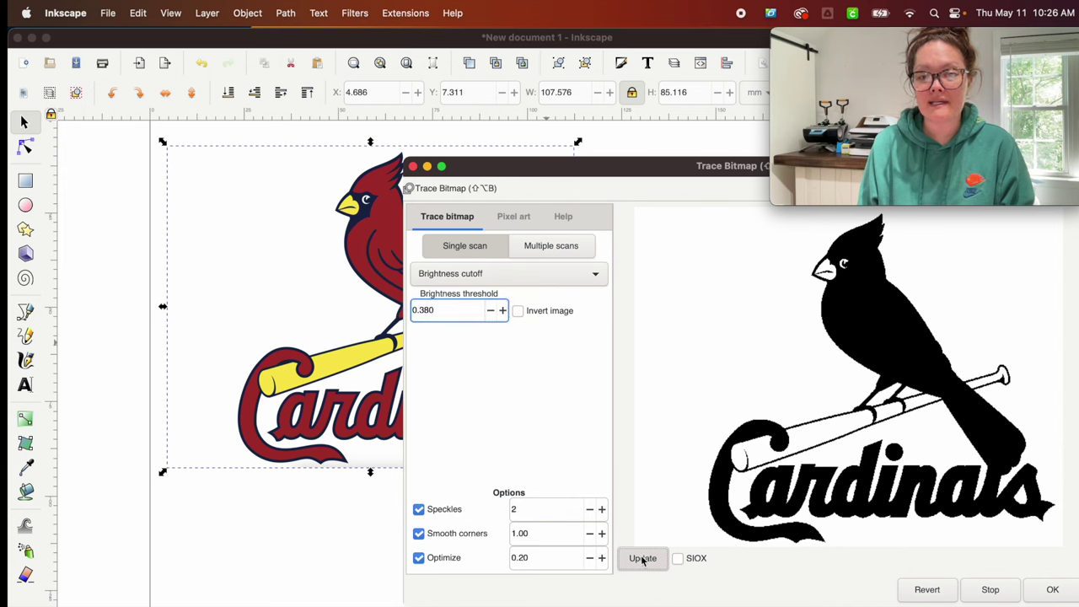
pyautogui.click(490, 310)
pyautogui.click(642, 559)
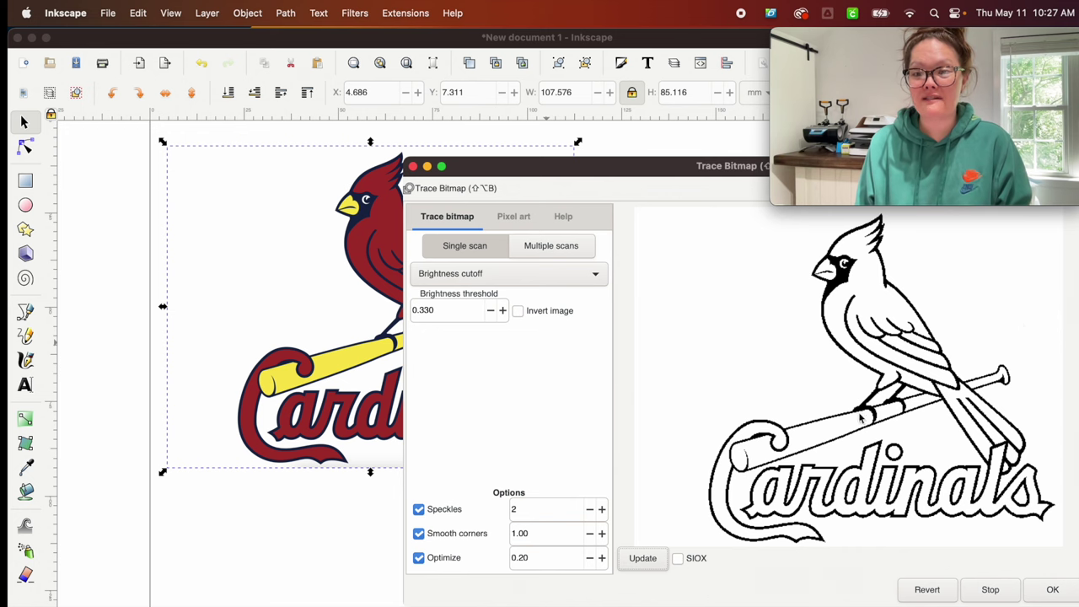
# Step: Apply the trace to the logo image and close Trace Bitmap
pyautogui.moveTo(655, 168); pyautogui.dragTo(665, 344)
pyautogui.moveTo(679, 356)
pyautogui.mouseDown()
pyautogui.moveTo(663, 193)
pyautogui.moveTo(639, 99)
pyautogui.mouseUp()
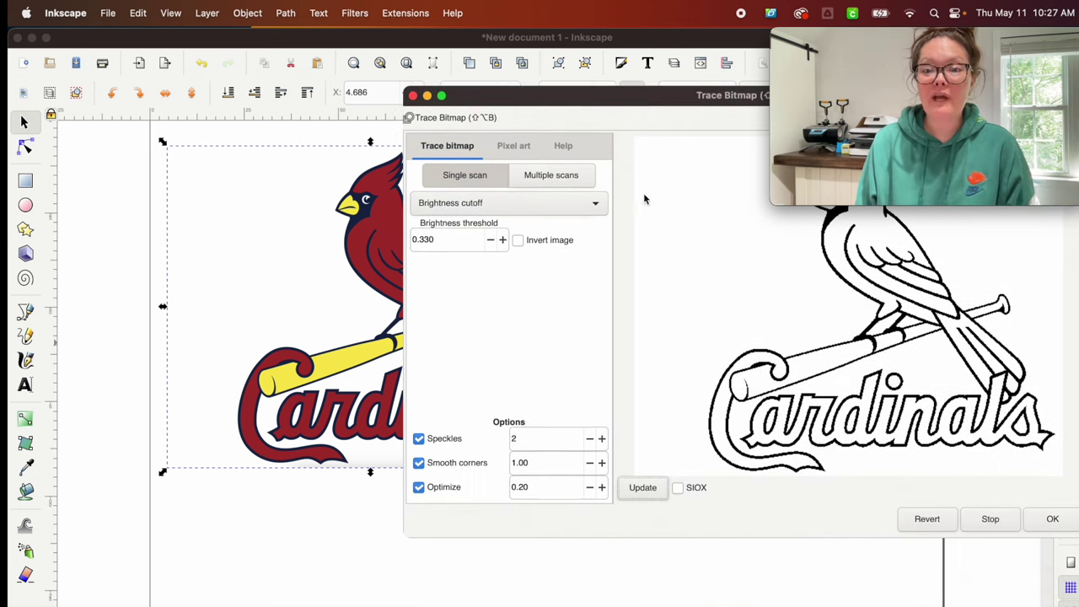
pyautogui.click(1053, 520)
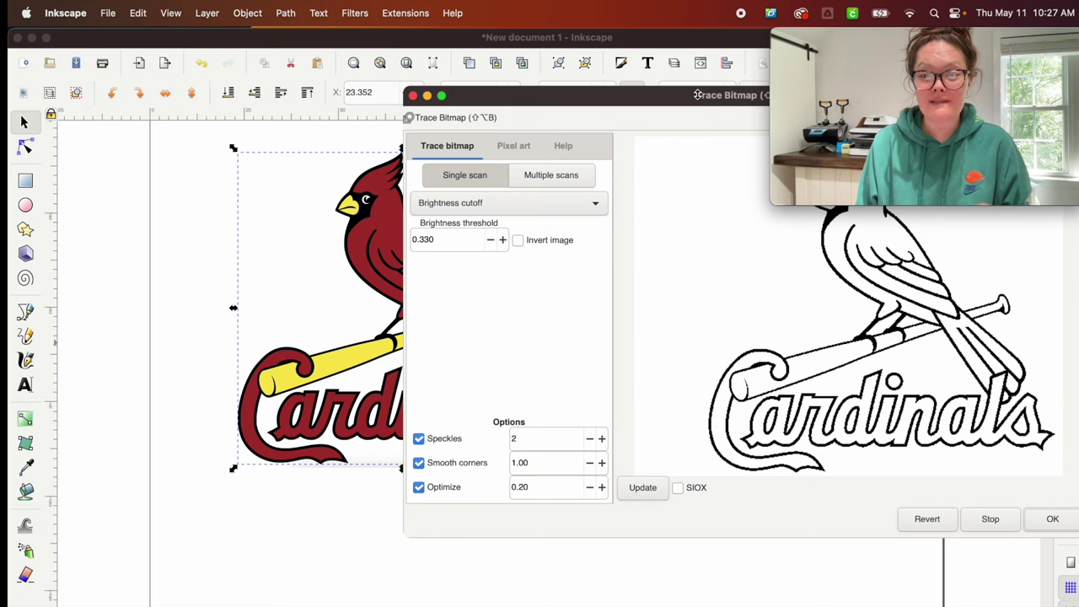
pyautogui.moveTo(696, 94)
pyautogui.mouseDown()
pyautogui.moveTo(644, 114)
pyautogui.moveTo(628, 210)
pyautogui.mouseUp()
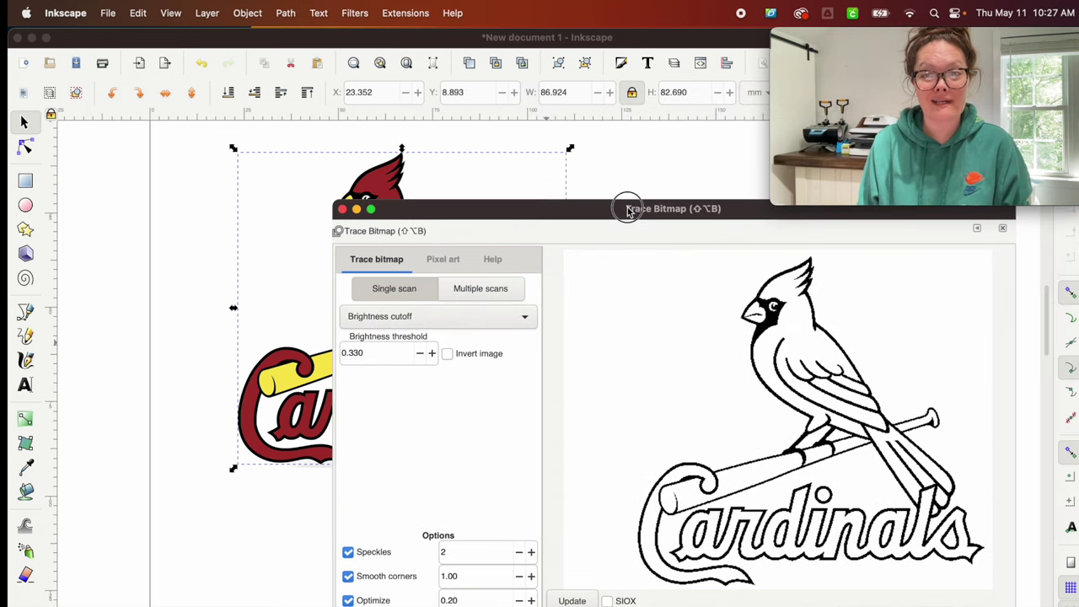
pyautogui.click(343, 209)
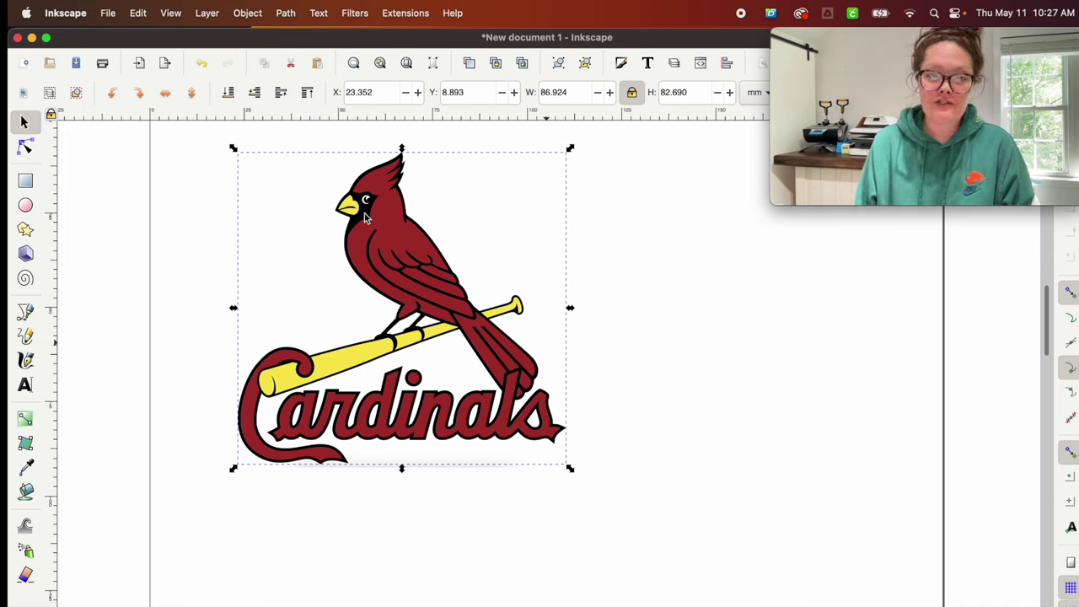
# Step: Move the traced outline off the original to its right, and shift the original logo image left to about X -6.5 mm, Y 8.3 mm
pyautogui.click(299, 188)
pyautogui.click(381, 221)
pyautogui.moveTo(366, 207)
pyautogui.mouseDown()
pyautogui.moveTo(360, 230)
pyautogui.moveTo(434, 248)
pyautogui.moveTo(711, 261)
pyautogui.moveTo(732, 249)
pyautogui.moveTo(721, 196)
pyautogui.mouseUp()
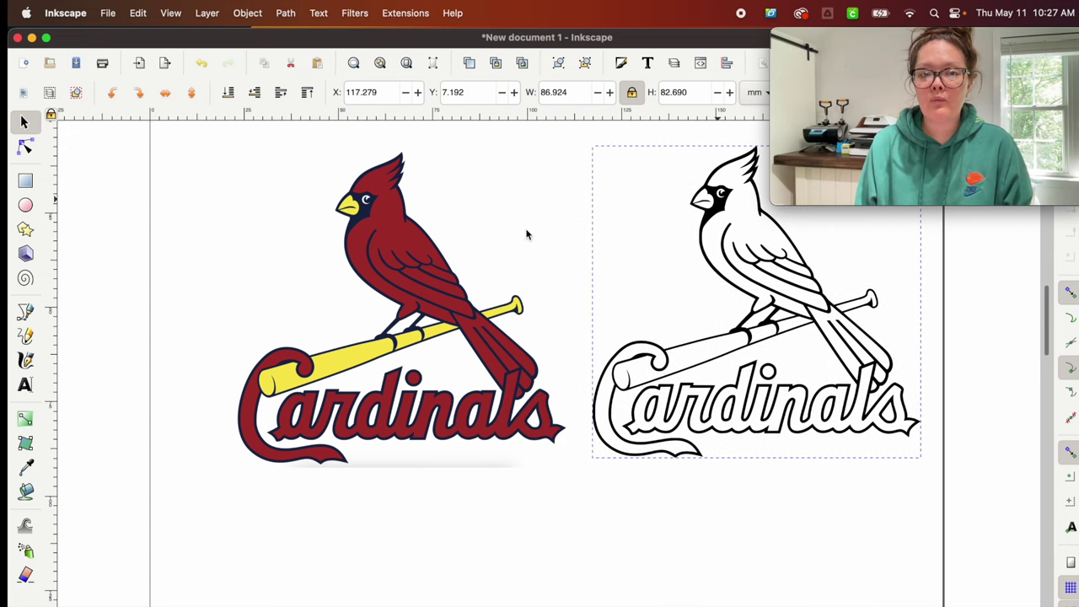
pyautogui.click(436, 251)
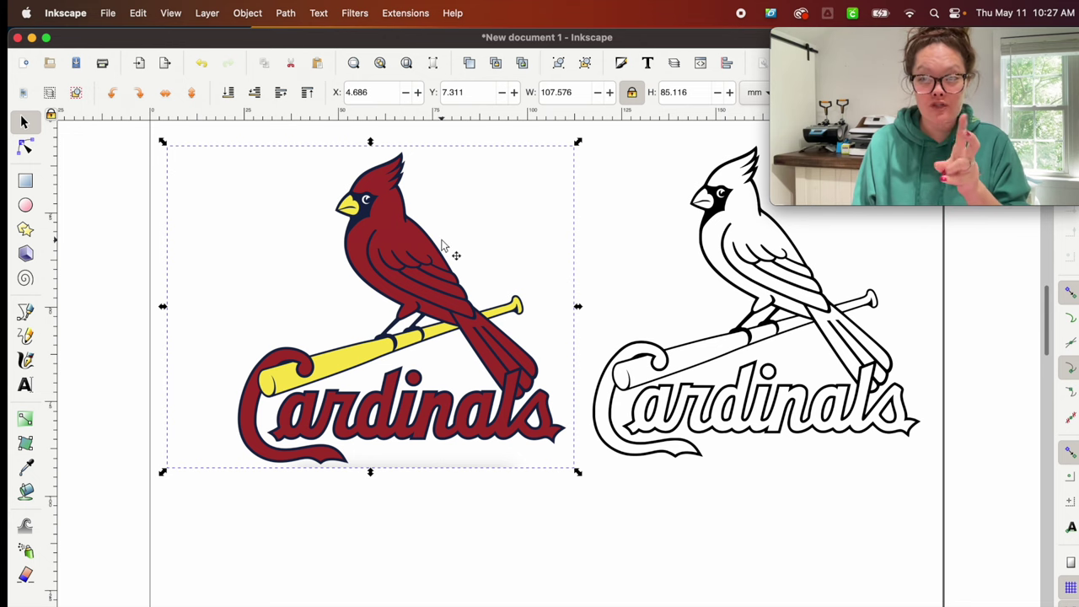
pyautogui.moveTo(408, 245); pyautogui.dragTo(363, 268)
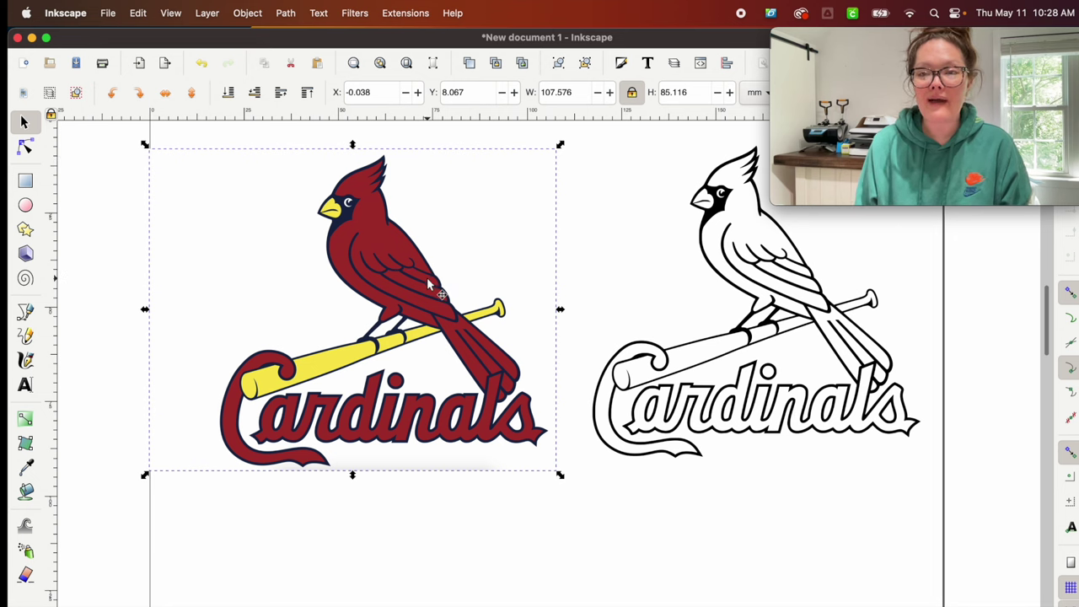
pyautogui.moveTo(429, 284); pyautogui.dragTo(391, 283)
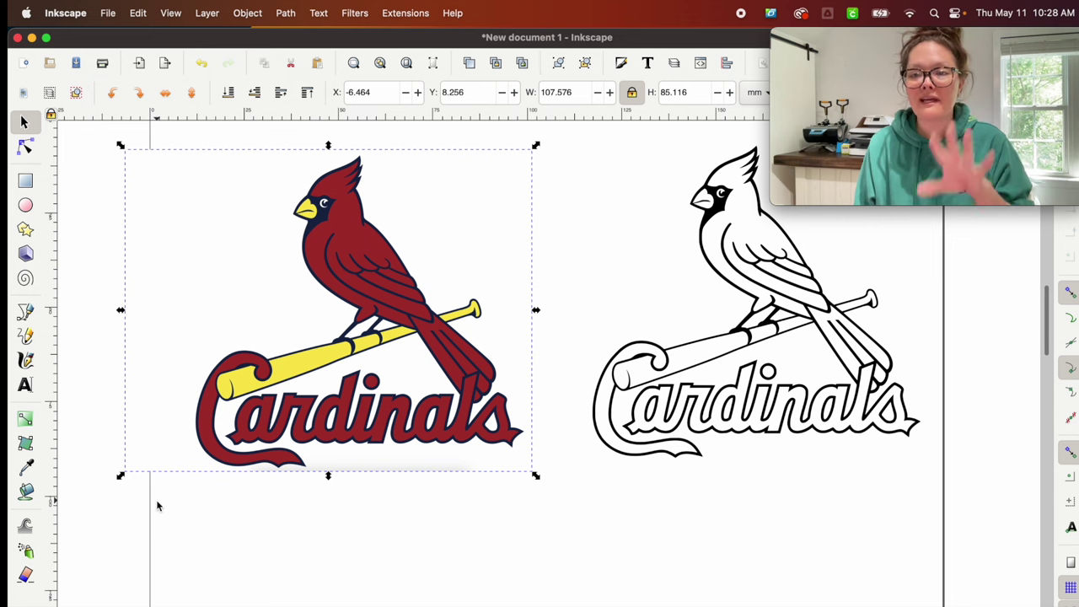
# Step: Shift the original logo image further left and place the traced outline beside it at about X 105 mm, Y 3.5 mm
pyautogui.click(727, 206)
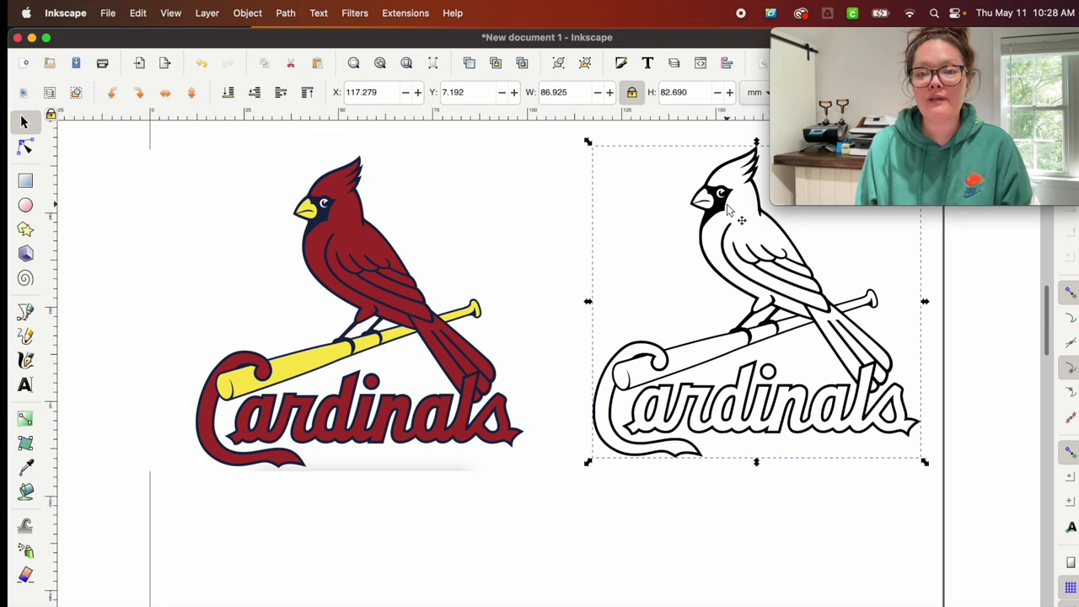
pyautogui.moveTo(728, 211); pyautogui.dragTo(767, 239)
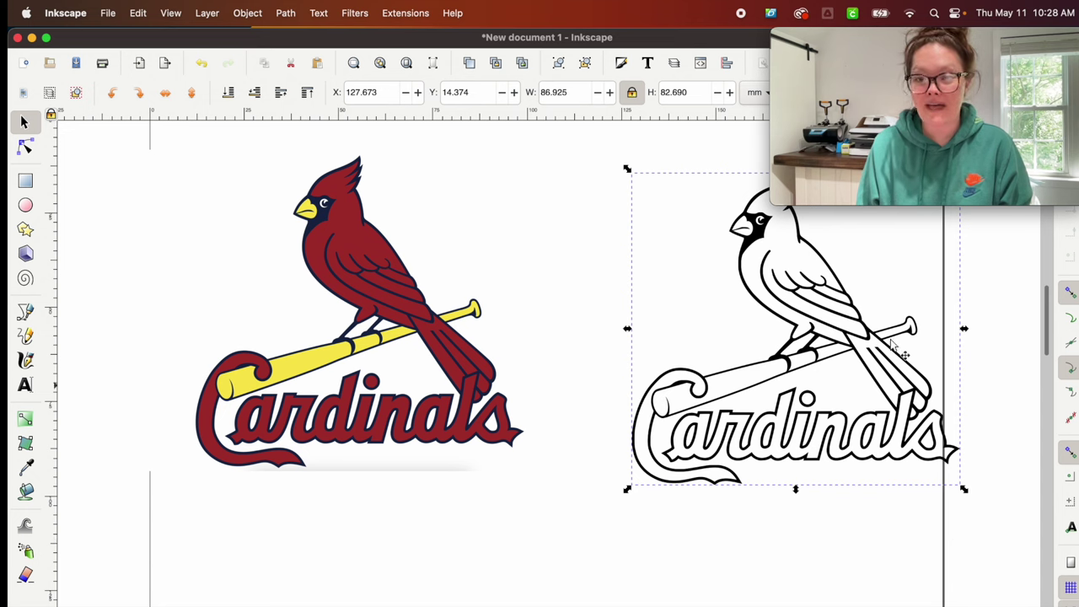
pyautogui.moveTo(824, 322); pyautogui.dragTo(769, 301)
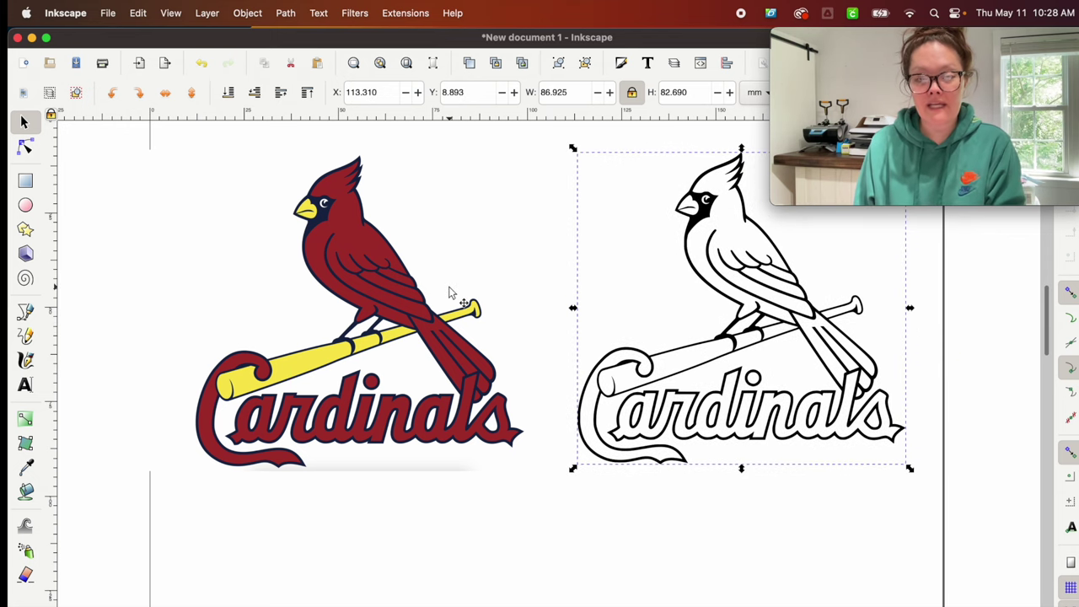
pyautogui.press('-')
pyautogui.moveTo(443, 290); pyautogui.dragTo(418, 282)
pyautogui.click(683, 310)
pyautogui.moveTo(679, 308); pyautogui.dragTo(658, 291)
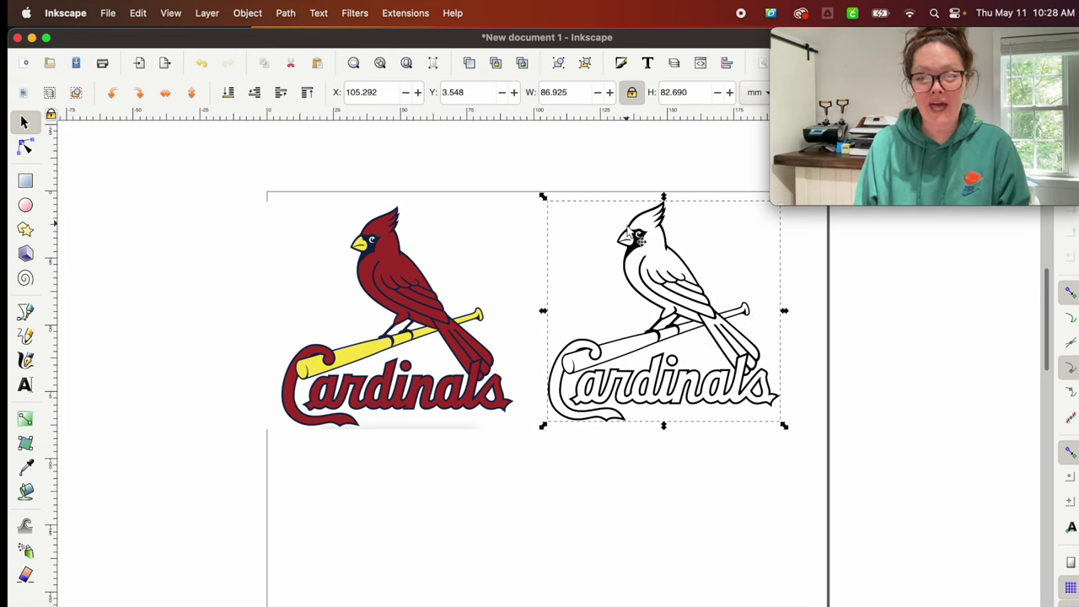
# Step: Duplicate the traced outline and place the copy below the two logos at about X 79 mm, Y 100 mm
pyautogui.moveTo(642, 241); pyautogui.dragTo(562, 485)
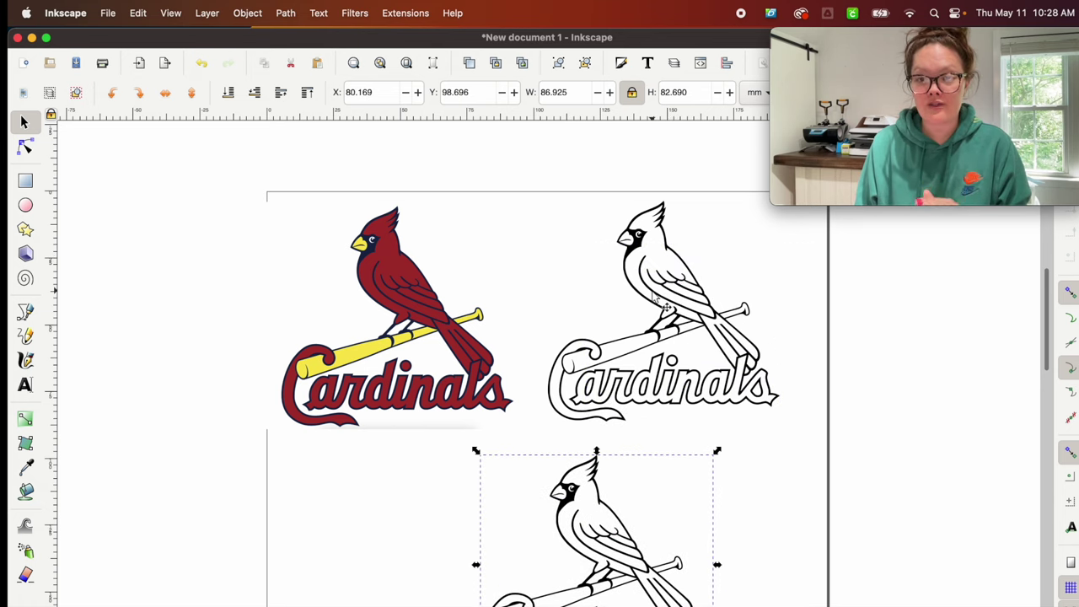
pyautogui.click(665, 308)
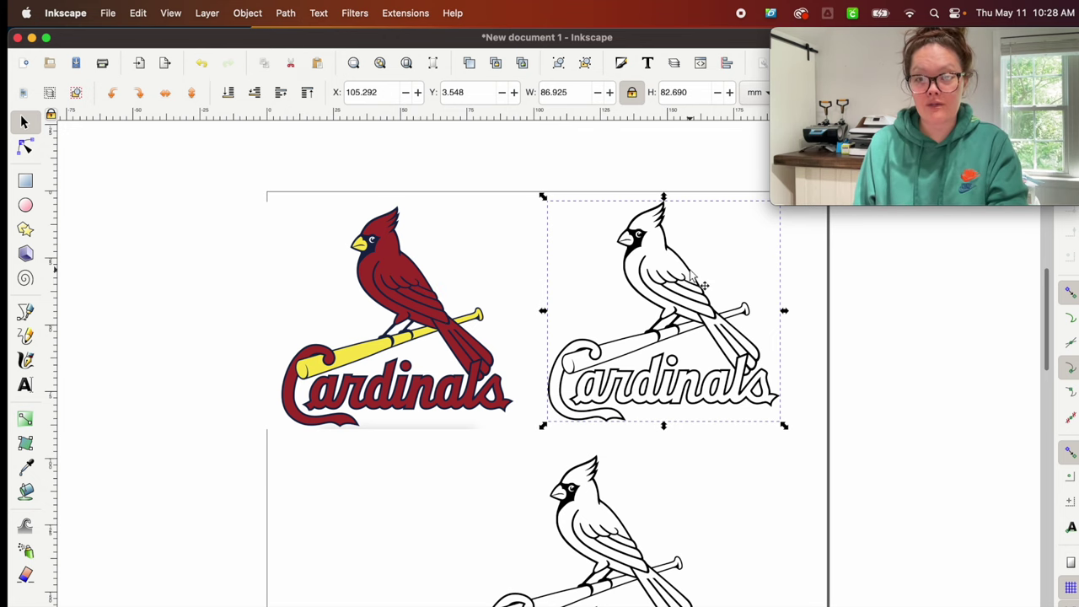
pyautogui.scroll(-5, 688, 274)
pyautogui.click(639, 337)
pyautogui.moveTo(639, 337); pyautogui.dragTo(605, 339)
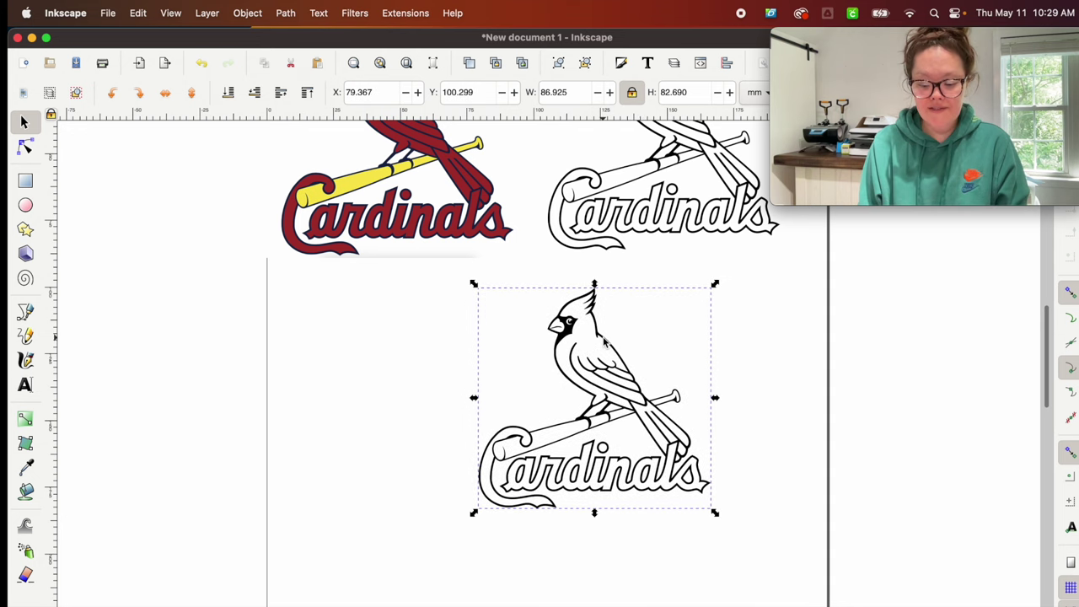
# Step: Break apart the lower traced copy into separate paths
pyautogui.press('super+shift+k')
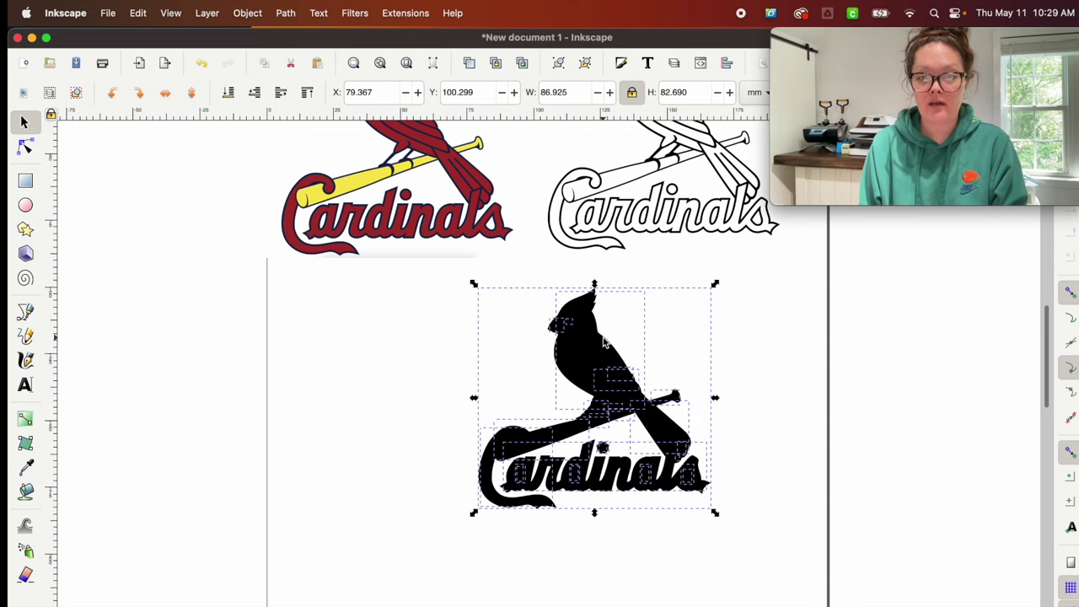
pyautogui.click(287, 13)
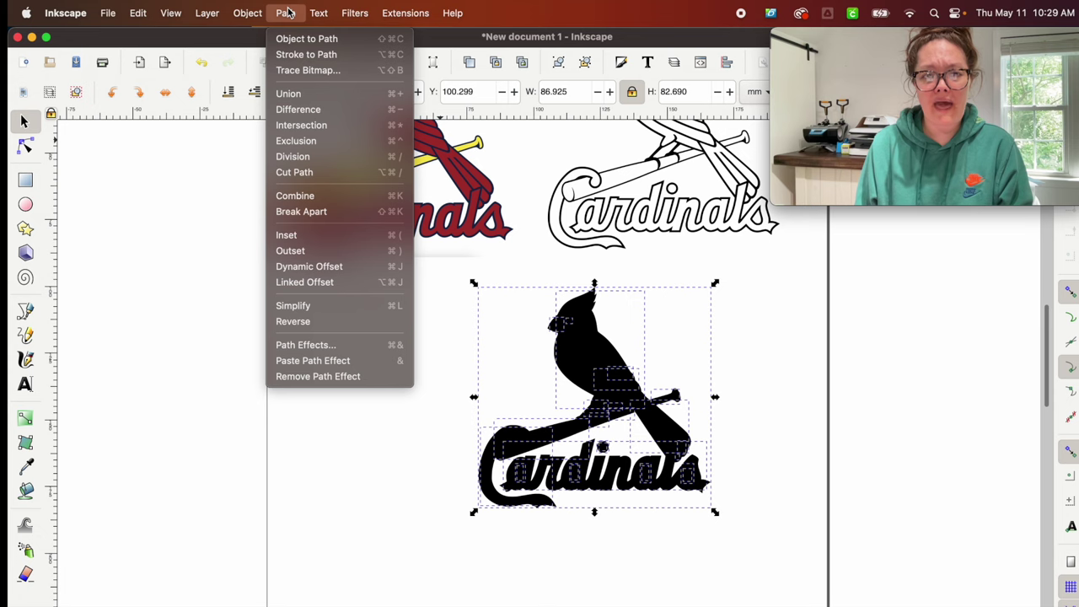
pyautogui.click(345, 211)
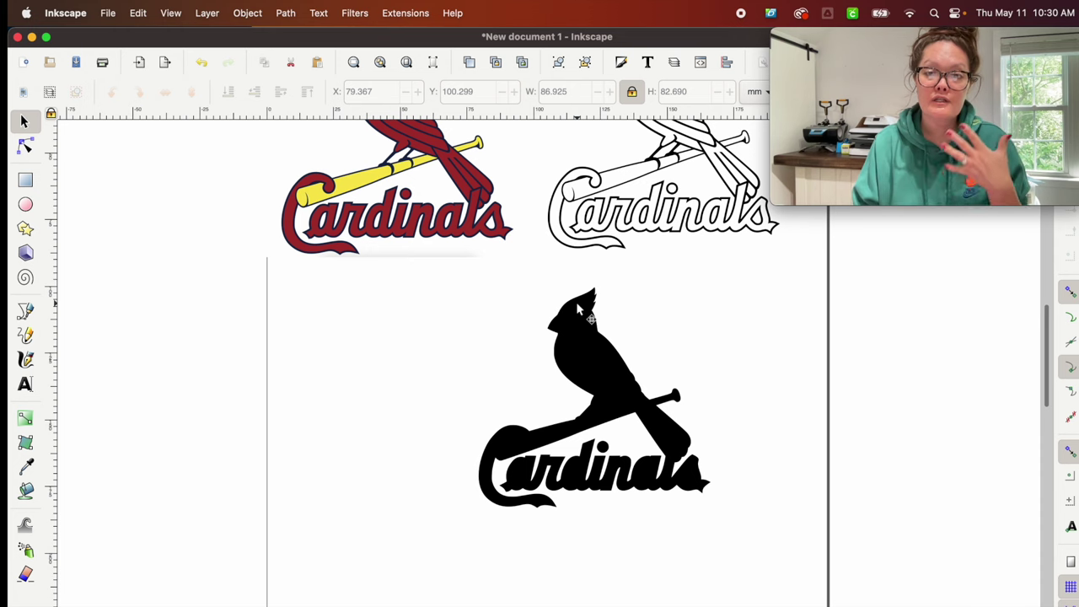
# Step: Fill the outer silhouette of the broken-apart logo with navy blue and lower it to the bottom of the stack
pyautogui.click(579, 310)
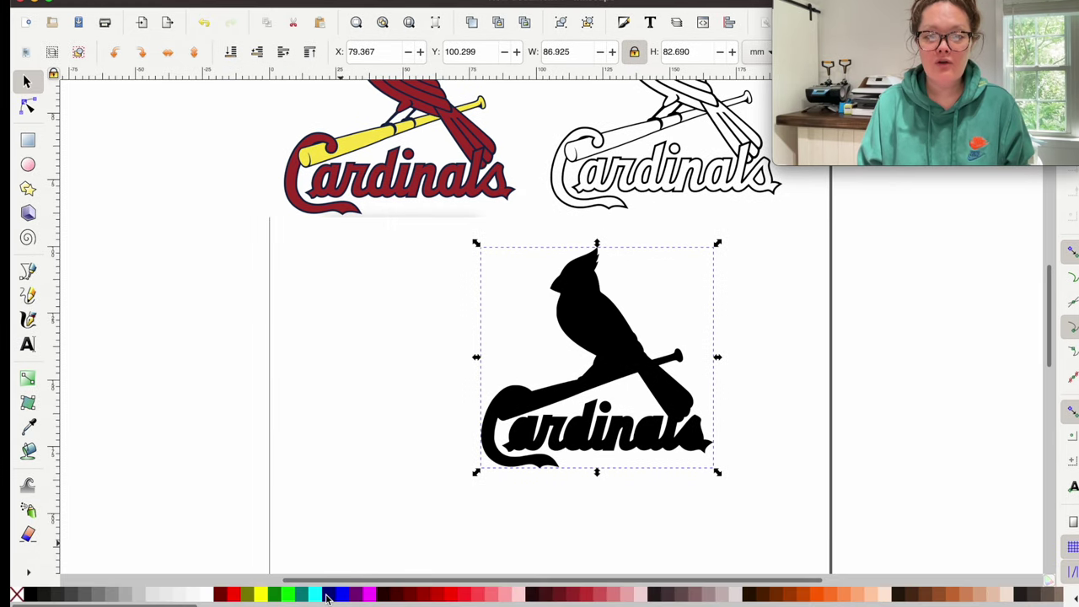
pyautogui.click(327, 595)
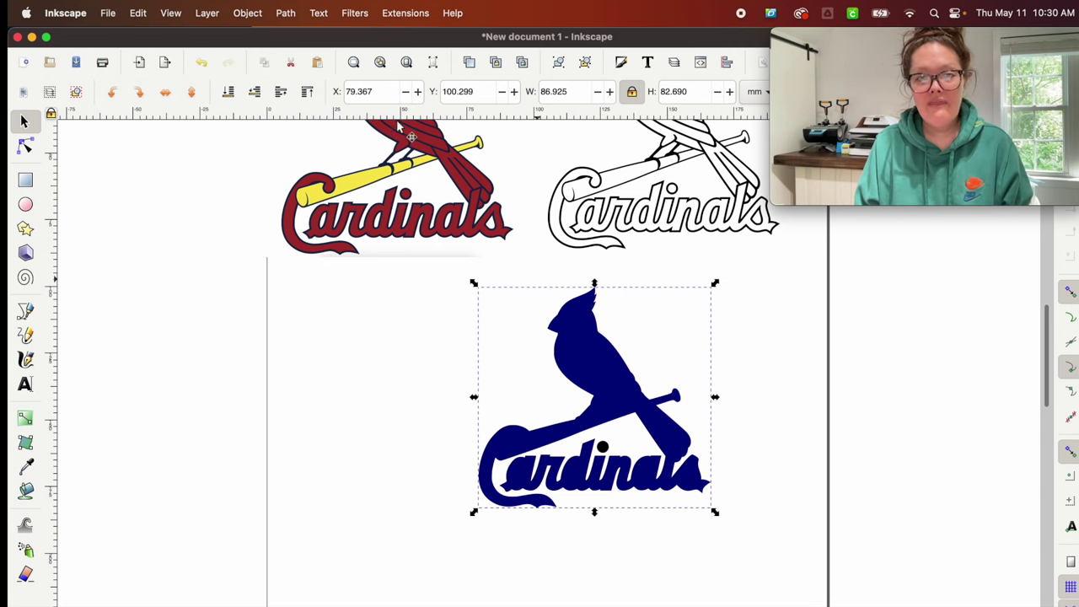
pyautogui.click(226, 95)
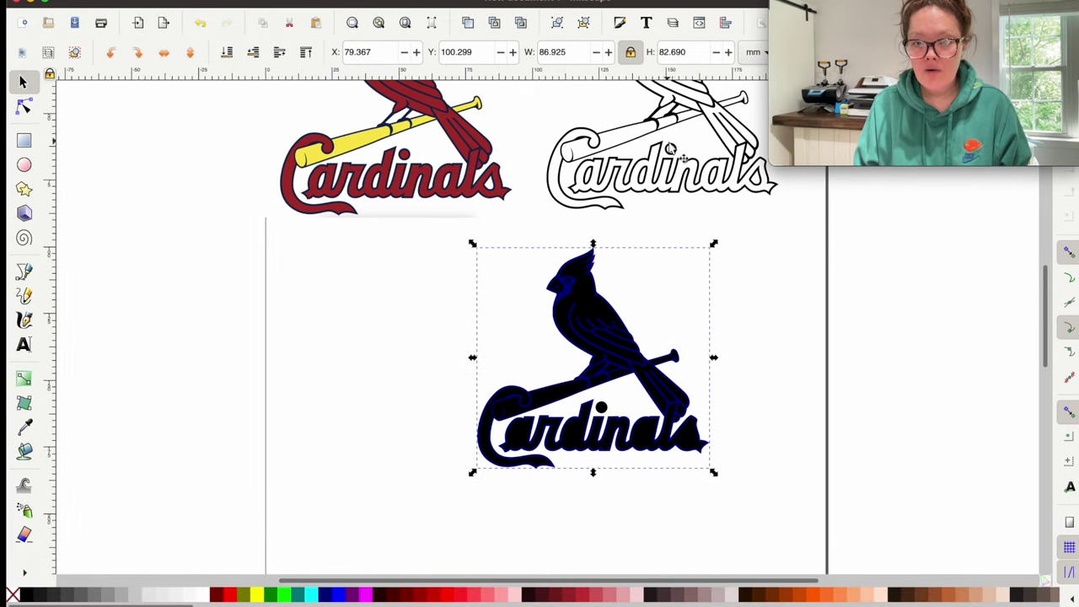
pyautogui.click(798, 383)
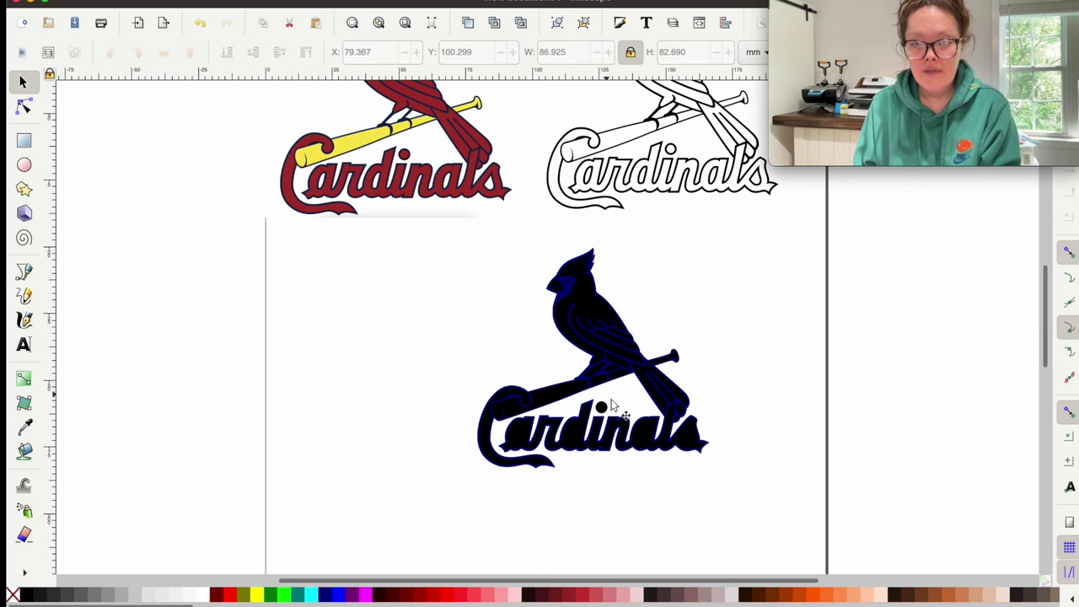
# Step: Fill the outer circle of the letter i's dot with navy blue and lower it to the bottom
pyautogui.scroll(5, 608, 400)
pyautogui.click(708, 557)
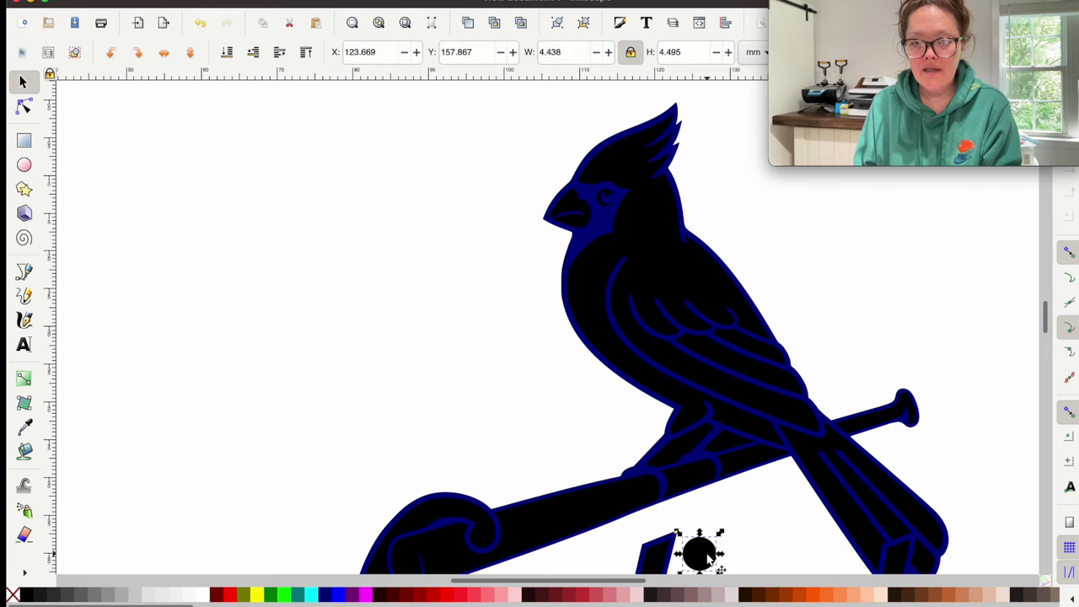
pyautogui.click(327, 597)
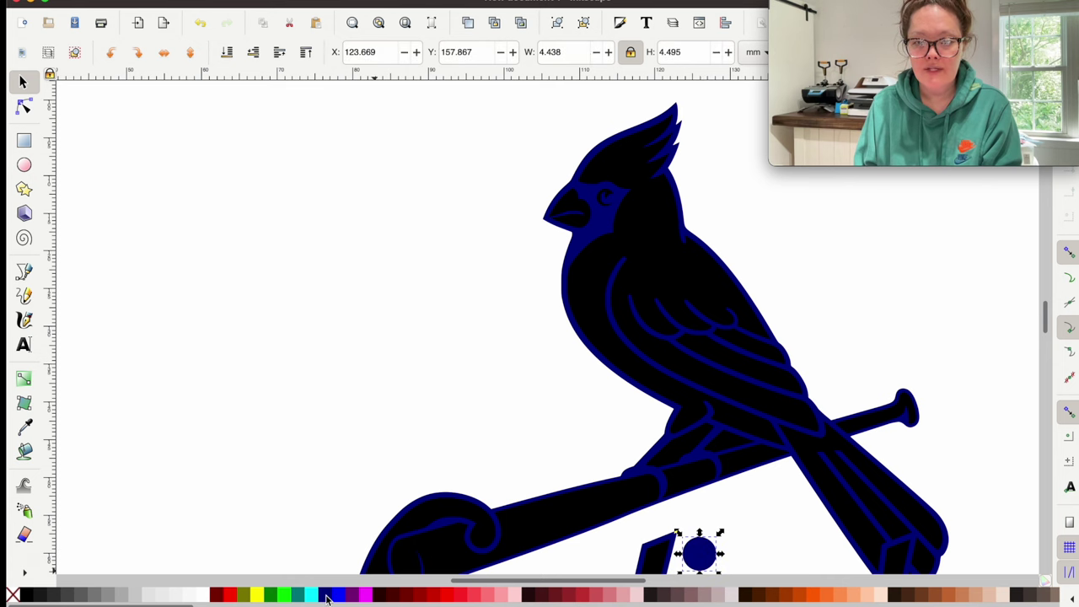
pyautogui.click(230, 53)
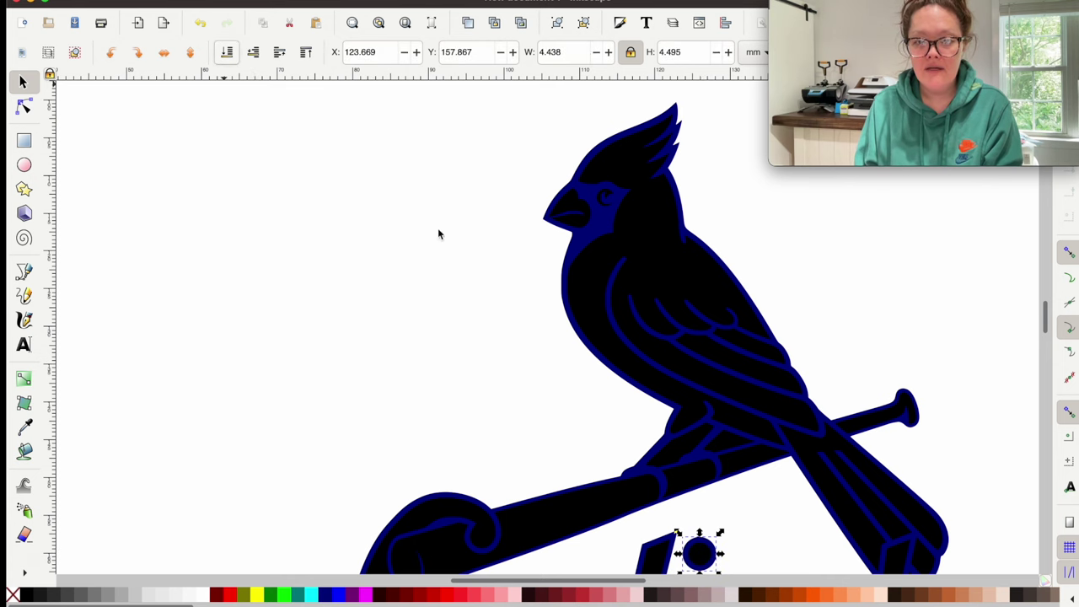
# Step: Move the original logo image down beside the broken-apart copy as a colour reference
pyautogui.scroll(-1, 438, 233)
pyautogui.press('-')
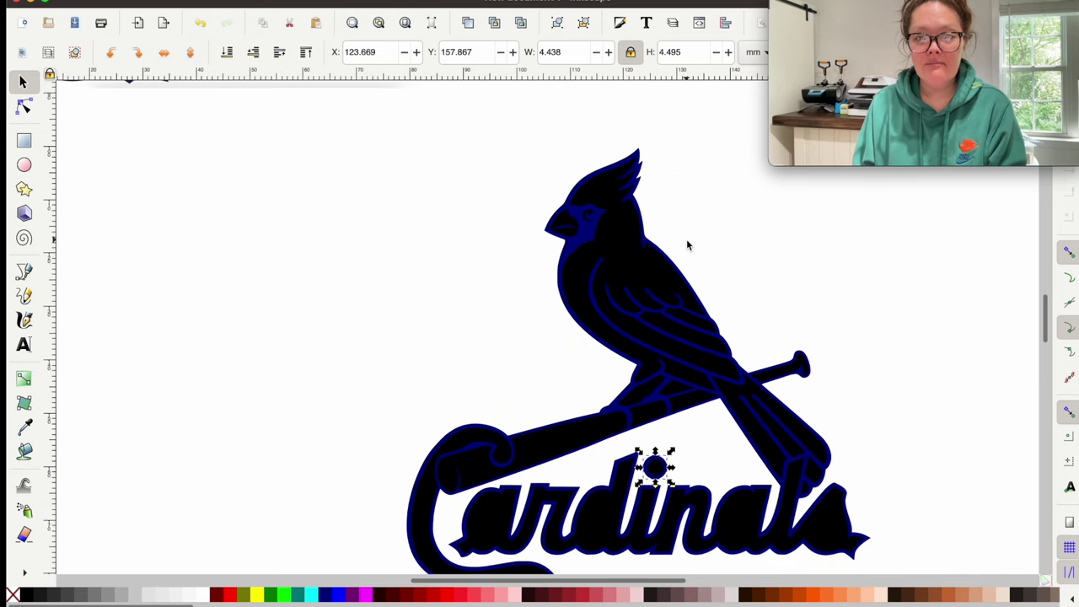
pyautogui.press('-')
pyautogui.moveTo(396, 118); pyautogui.dragTo(308, 462)
# Step: Fill the bird's beak and the four sections of the baseball bat with yellow
pyautogui.click(571, 268)
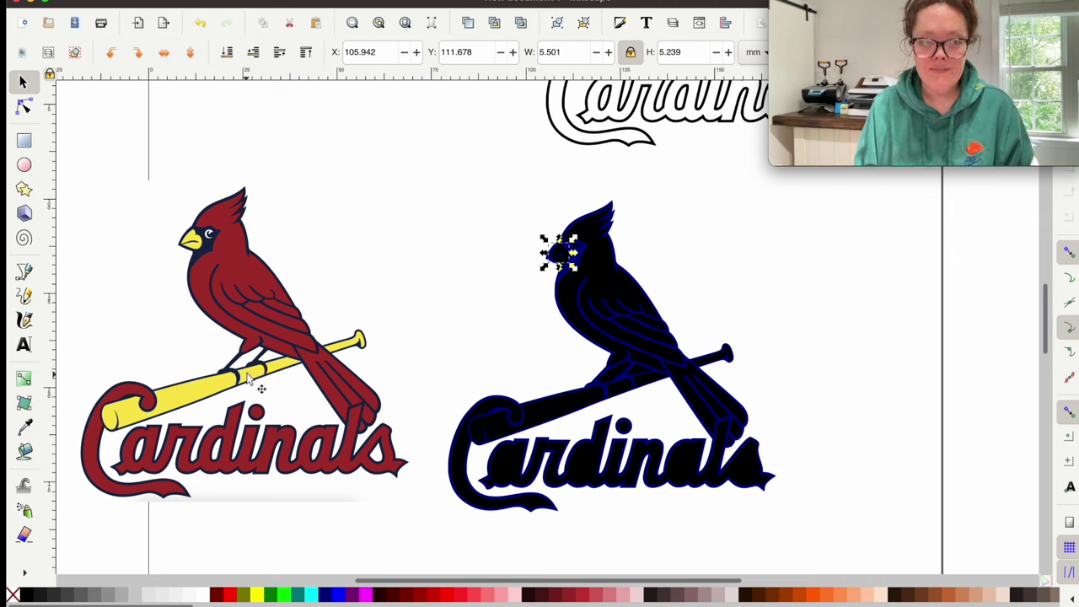
pyautogui.keyDown('shift'); pyautogui.click(495, 434); pyautogui.keyUp('shift')
pyautogui.keyDown('shift'); pyautogui.click(628, 388); pyautogui.keyUp('shift')
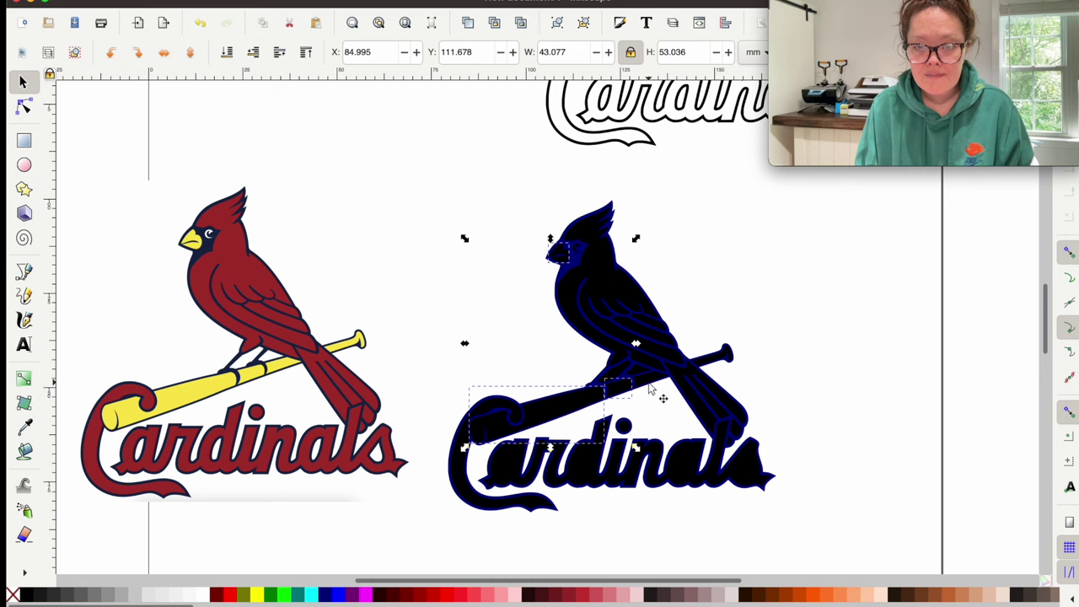
pyautogui.keyDown('shift'); pyautogui.click(653, 384); pyautogui.keyUp('shift')
pyautogui.keyDown('shift'); pyautogui.click(707, 360); pyautogui.keyUp('shift')
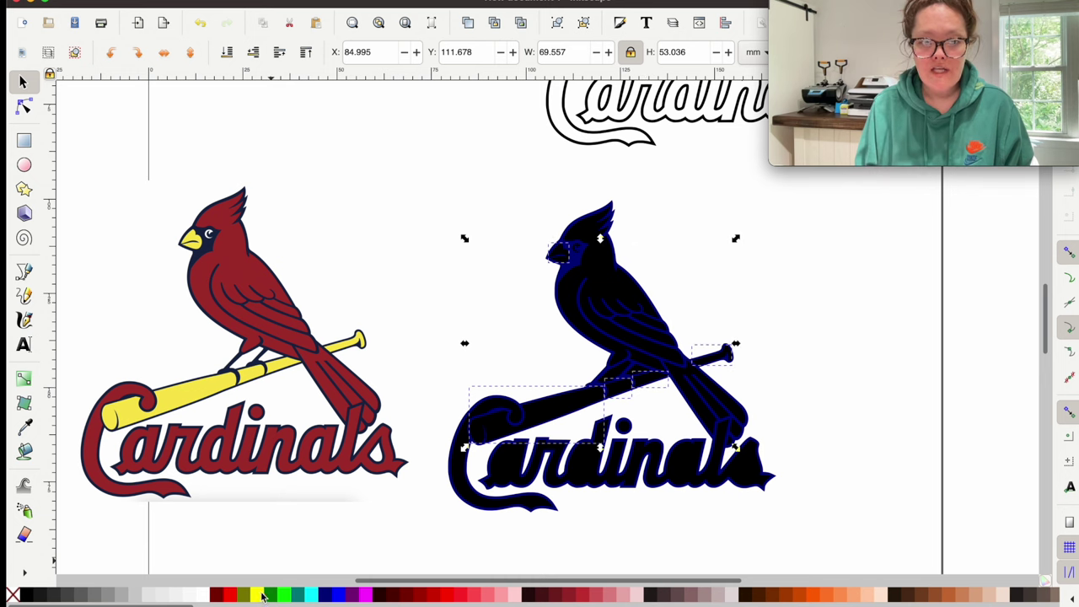
pyautogui.click(262, 594)
pyautogui.click(762, 356)
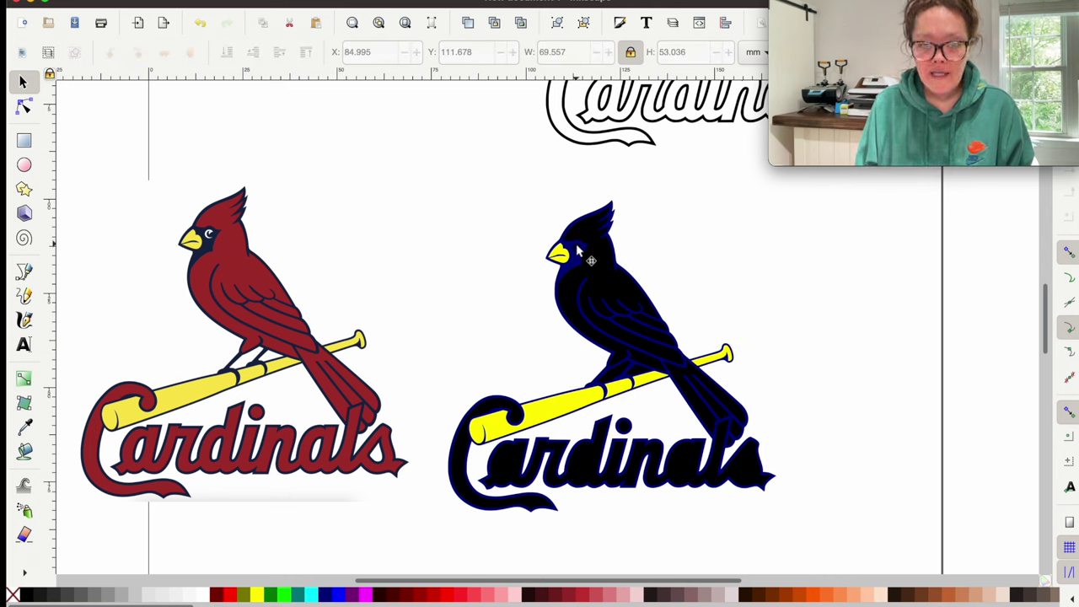
# Step: Fill the white part of the bird's eye with white
pyautogui.click(578, 251)
pyautogui.keyDown('alt'); pyautogui.click(577, 249); pyautogui.keyUp('alt')
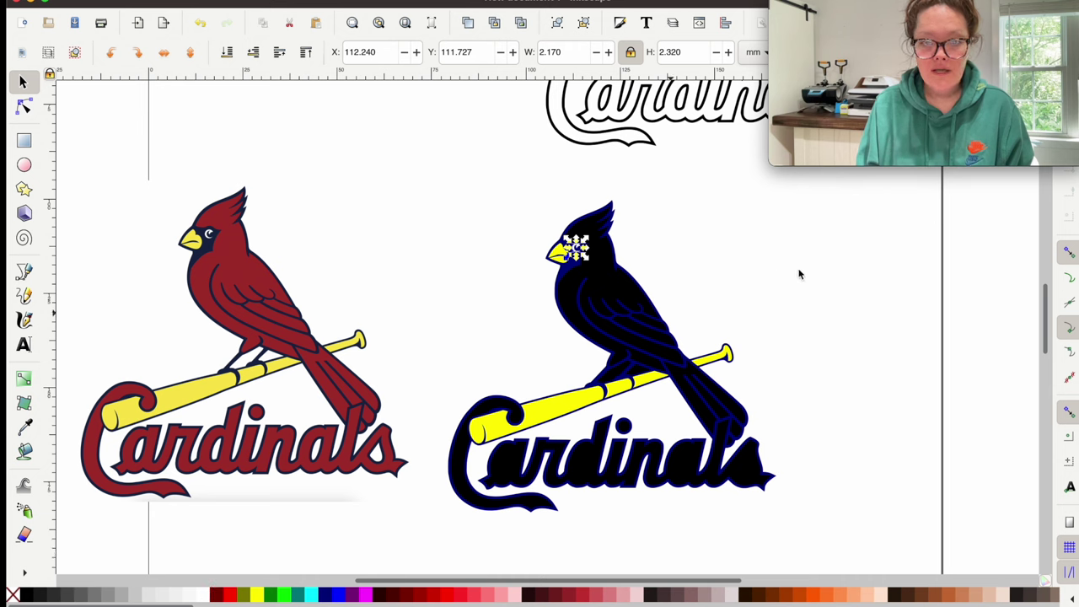
pyautogui.press('Escape')
# Step: Fill the bird's main body shape with dark red
pyautogui.click(613, 293)
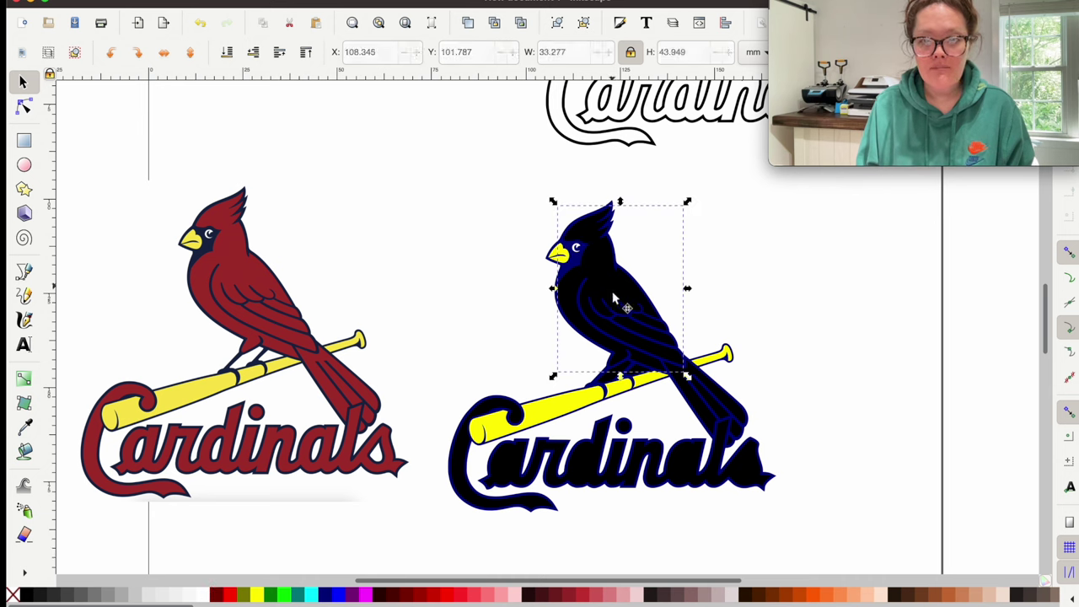
pyautogui.press('Escape')
pyautogui.click(666, 365)
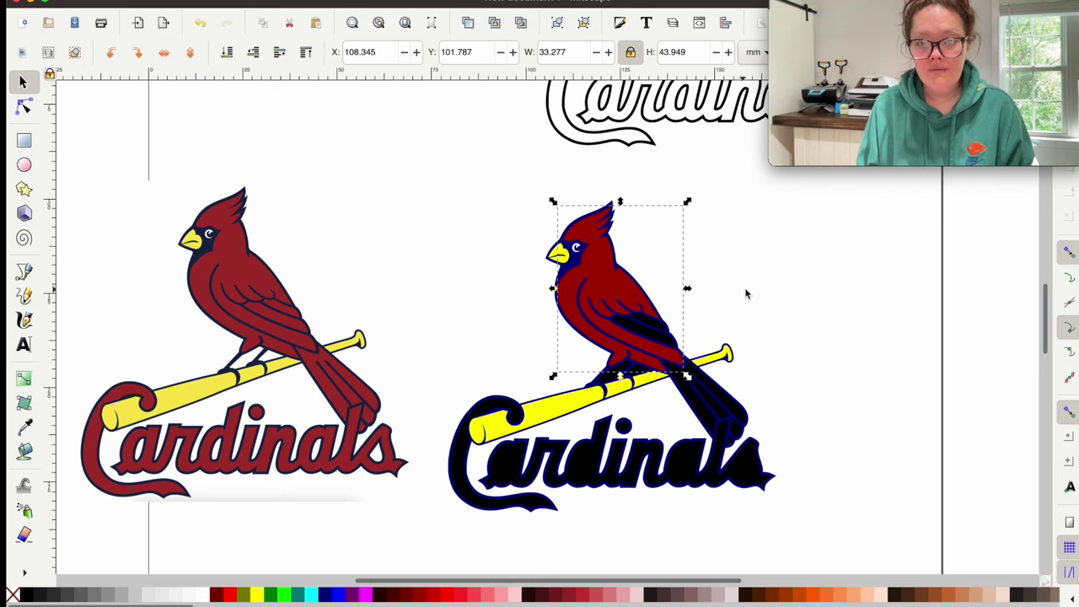
# Step: Fill the bird's remaining black wing feathers, tail feathers and tail tips with dark red
pyautogui.press('+')
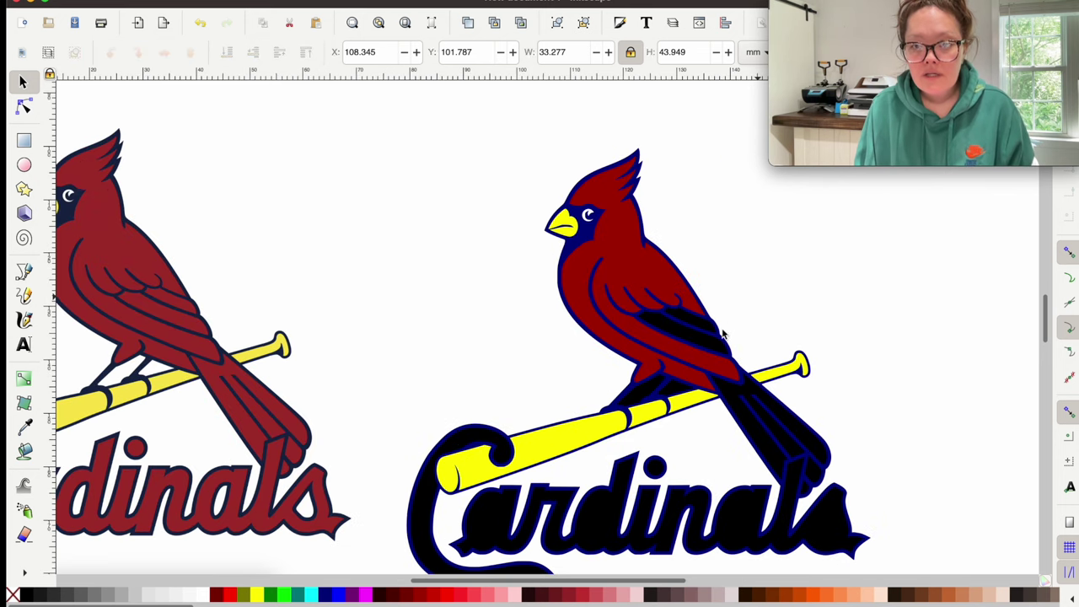
pyautogui.click(713, 339)
pyautogui.moveTo(714, 339)
pyautogui.mouseDown()
pyautogui.moveTo(717, 325)
pyautogui.moveTo(724, 336)
pyautogui.mouseUp()
pyautogui.keyDown('shift'); pyautogui.click(742, 413); pyautogui.keyUp('shift')
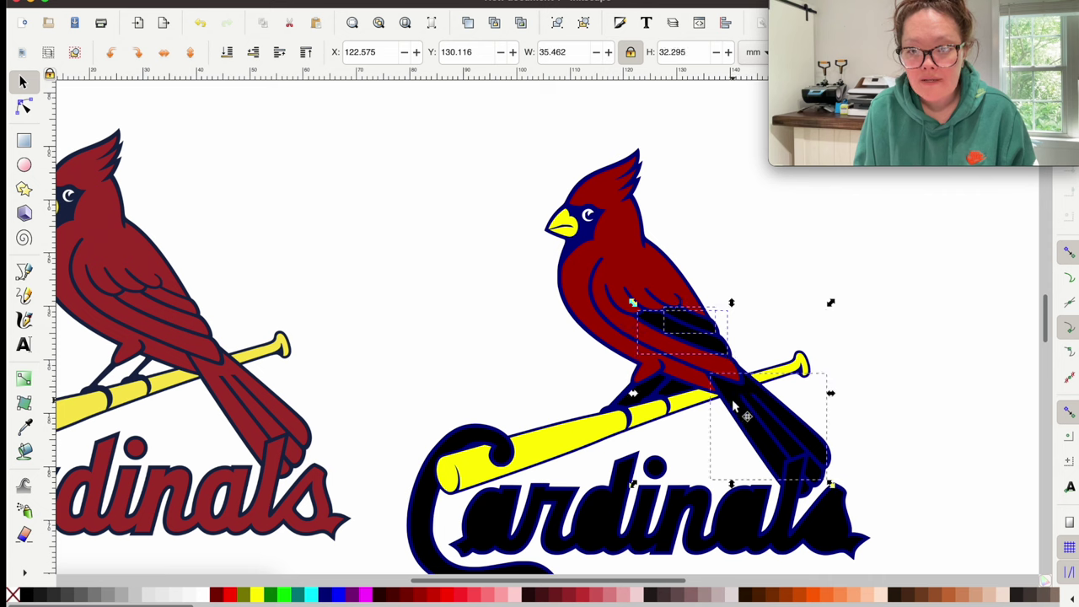
pyautogui.click(474, 597)
pyautogui.press('Escape')
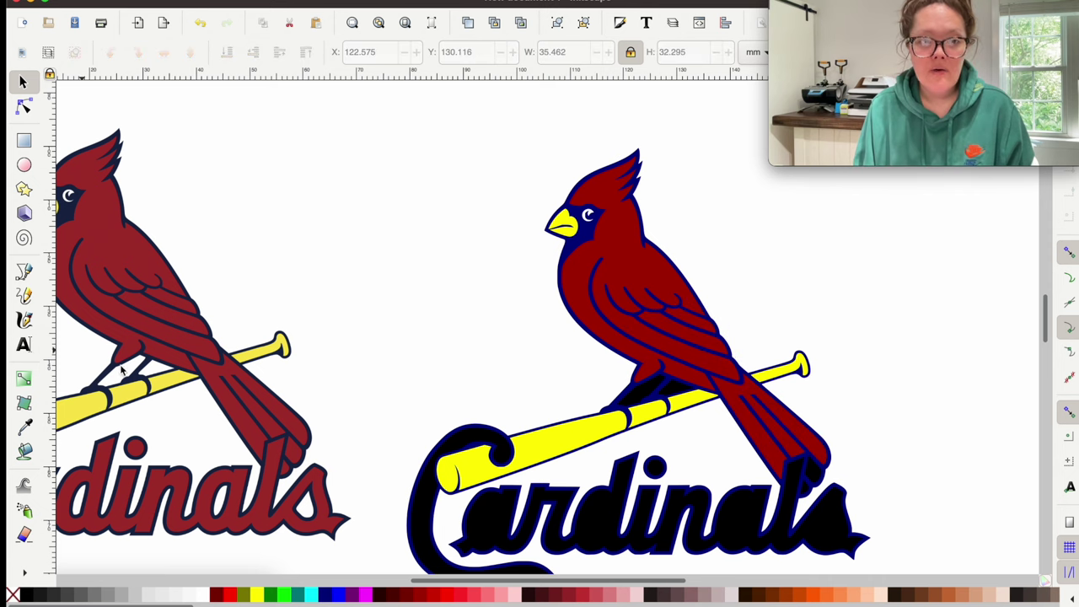
pyautogui.click(803, 488)
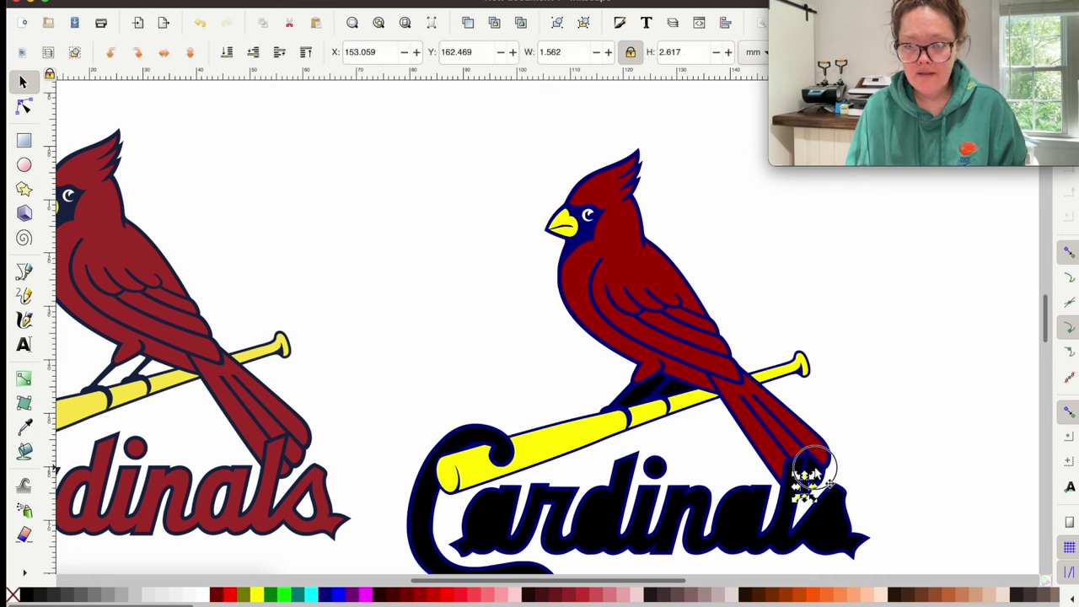
pyautogui.click(434, 291)
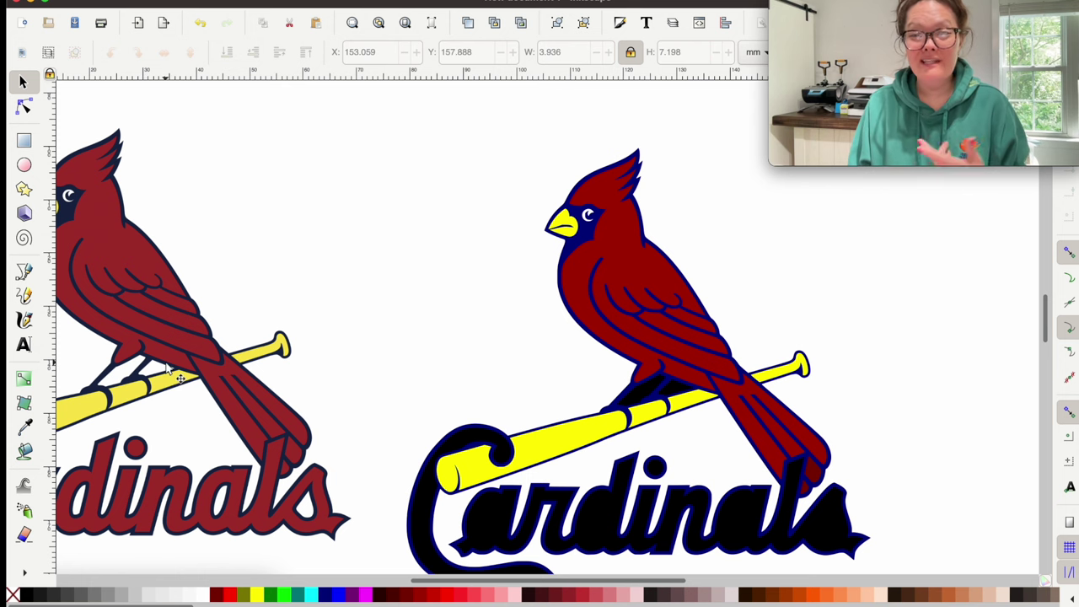
# Step: Unite the two black gaps between the bird's legs and cut them out of the navy backing shape
pyautogui.click(649, 389)
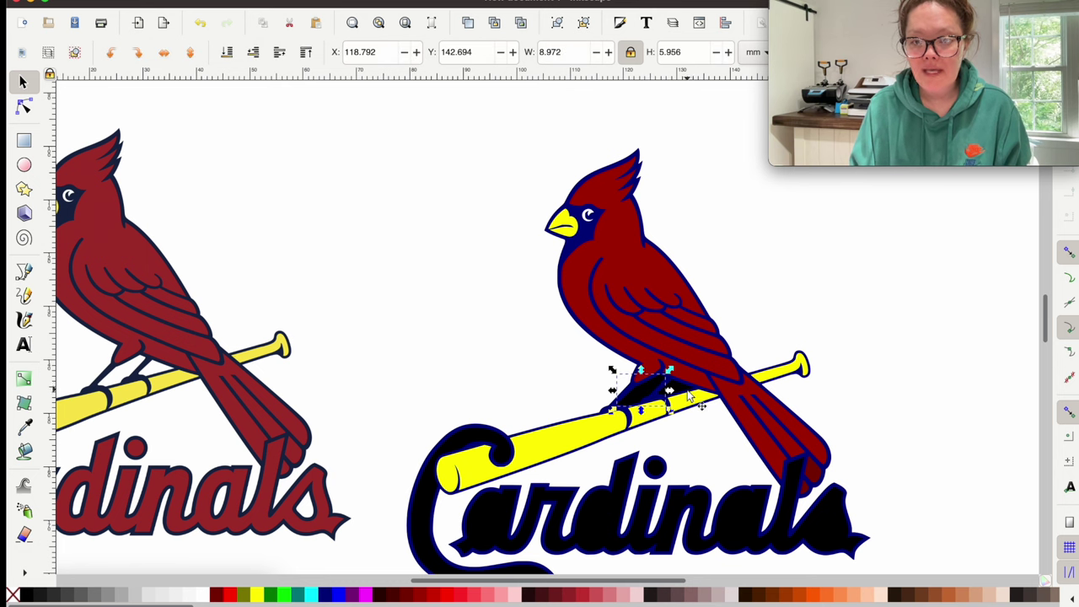
pyautogui.click(674, 388)
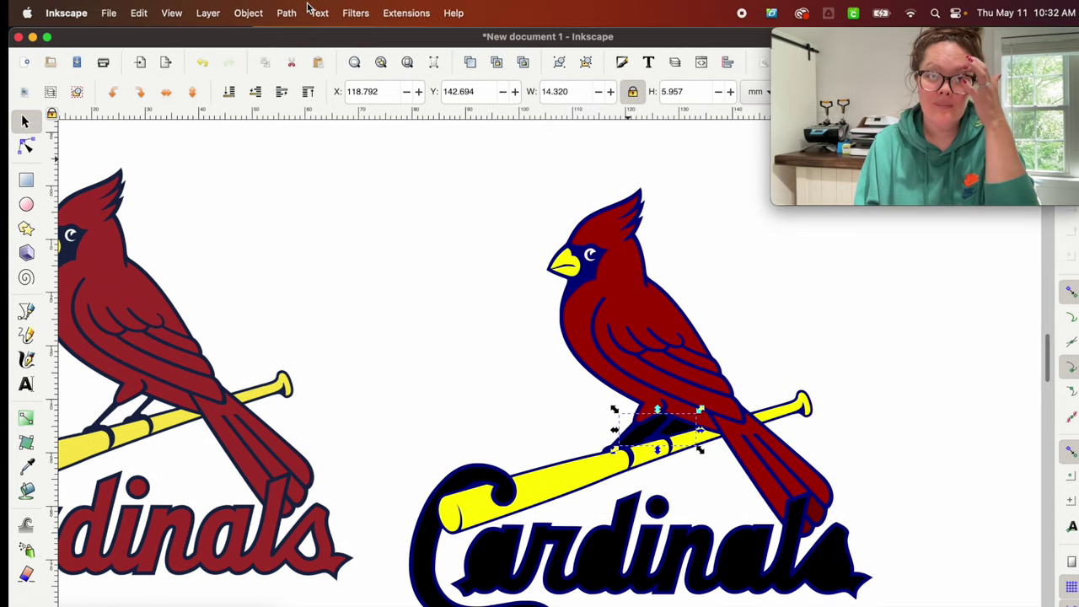
pyautogui.click(286, 12)
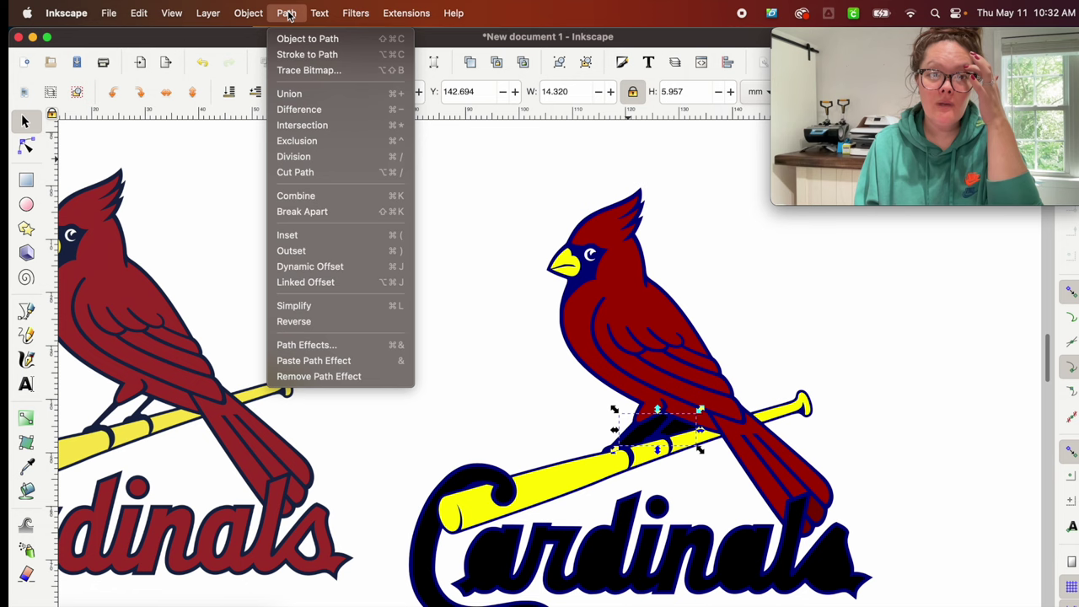
pyautogui.click(289, 93)
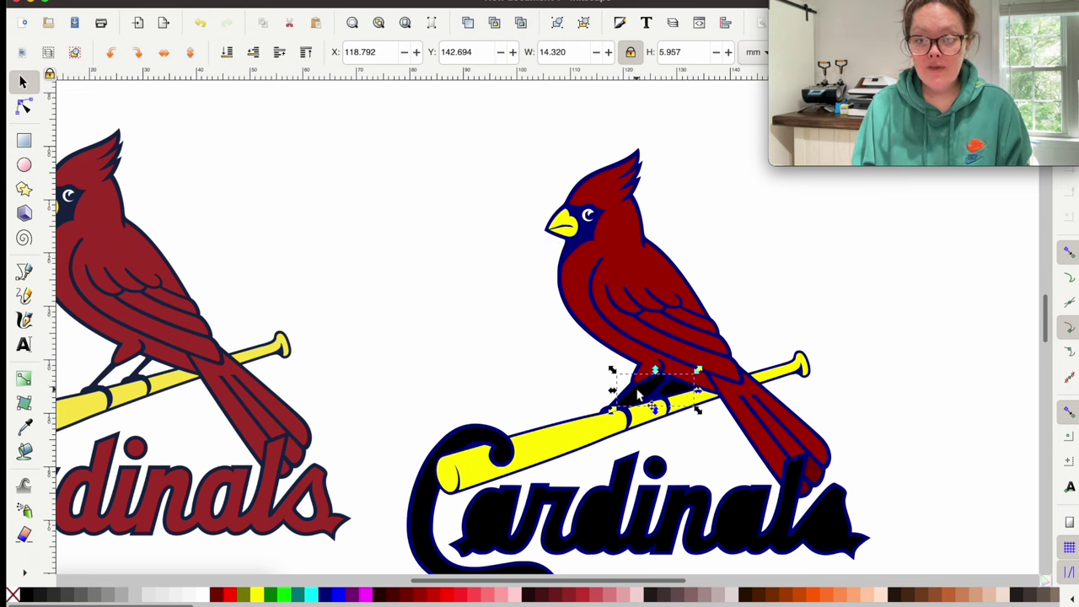
pyautogui.click(566, 249)
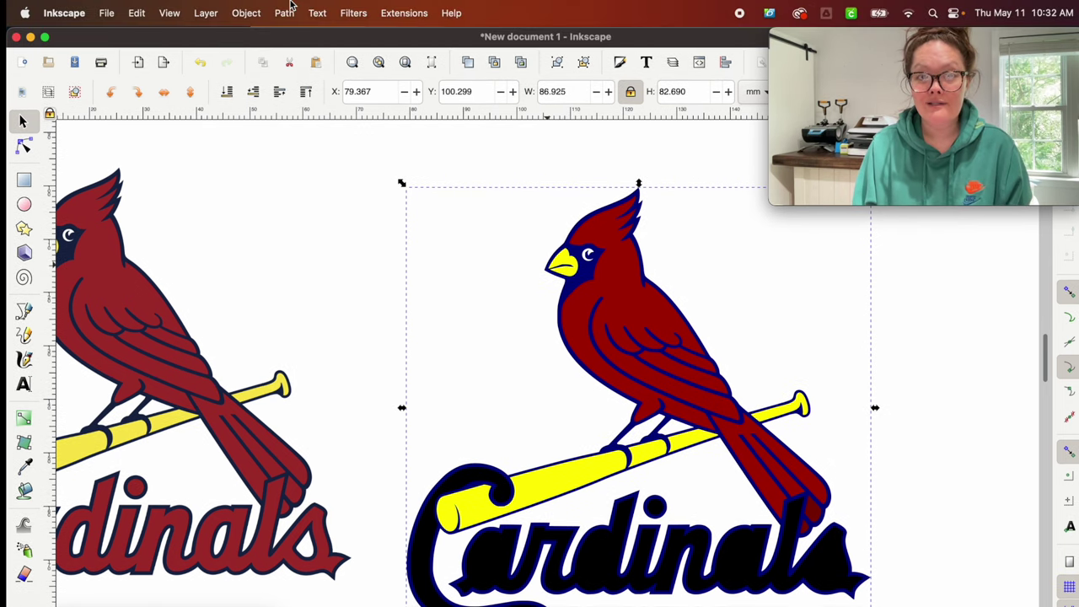
pyautogui.click(286, 10)
pyautogui.moveTo(246, 13)
pyautogui.moveTo(285, 13)
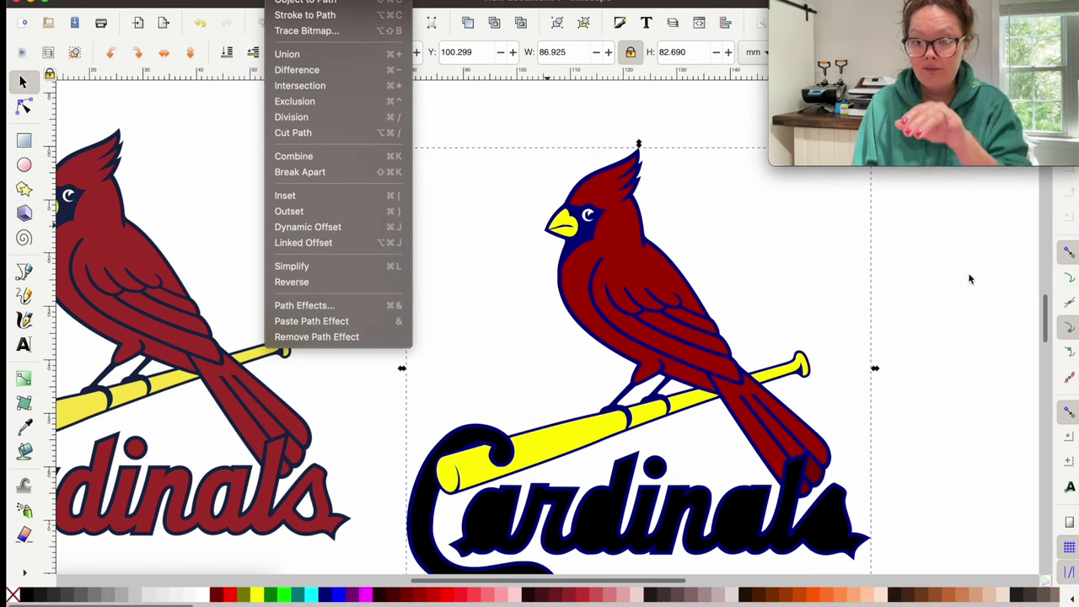
pyautogui.click(703, 469)
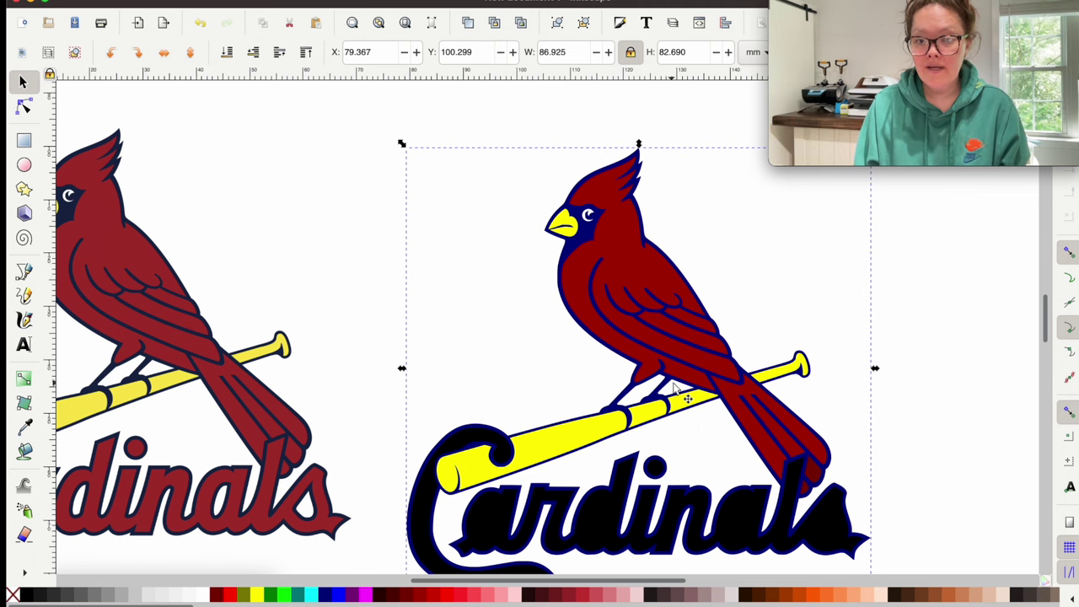
# Step: Fill the large C, the rest of the Cardinals lettering and the dot of the i with a very dark red
pyautogui.scroll(-3, 831, 441)
pyautogui.click(833, 451)
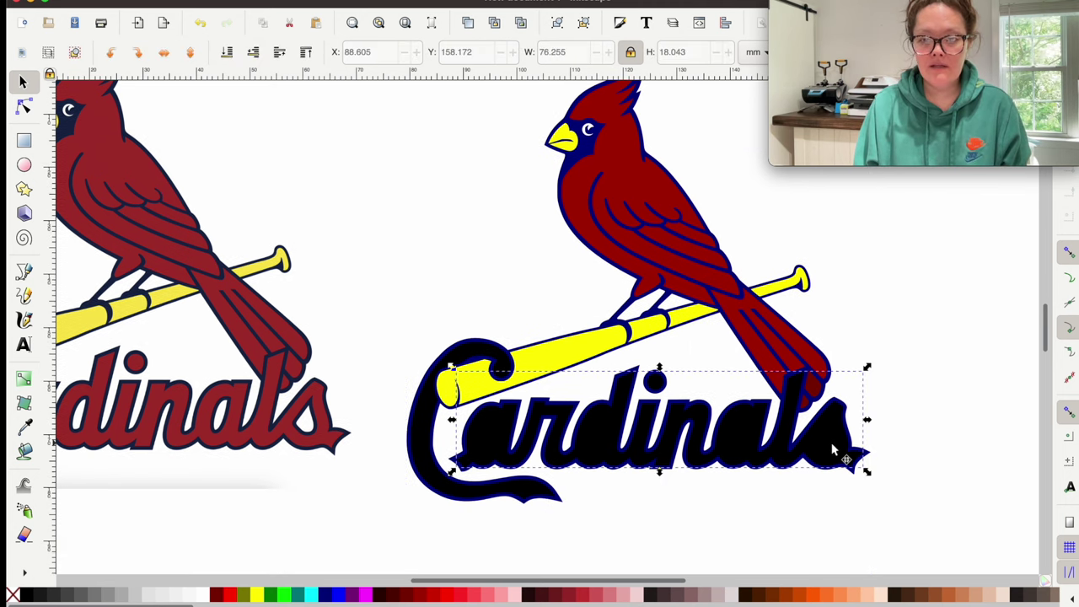
pyautogui.keyDown('shift'); pyautogui.click(419, 465); pyautogui.keyUp('shift')
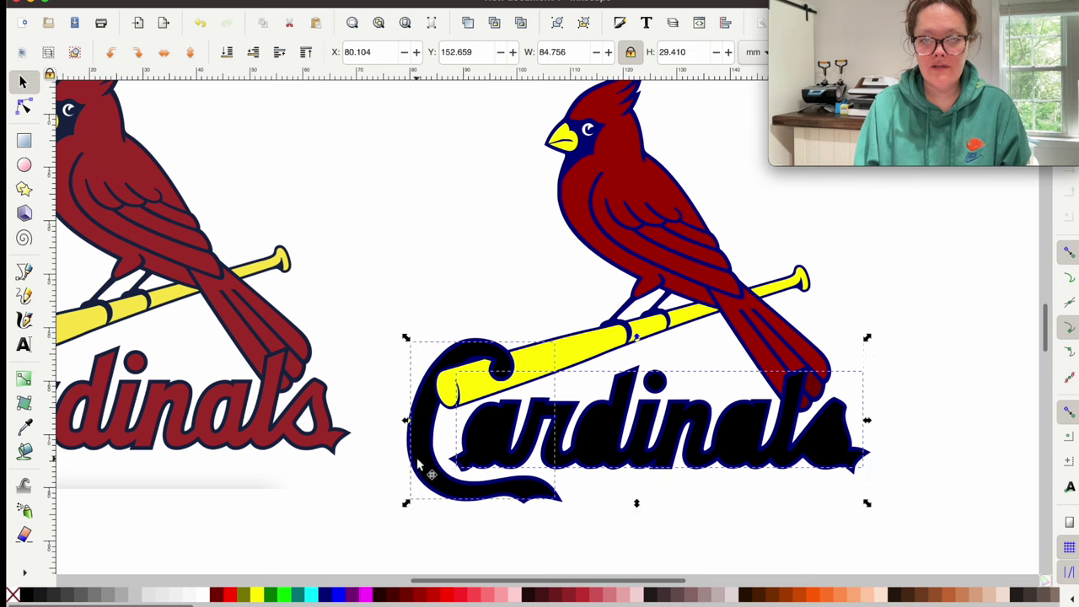
pyautogui.click(408, 595)
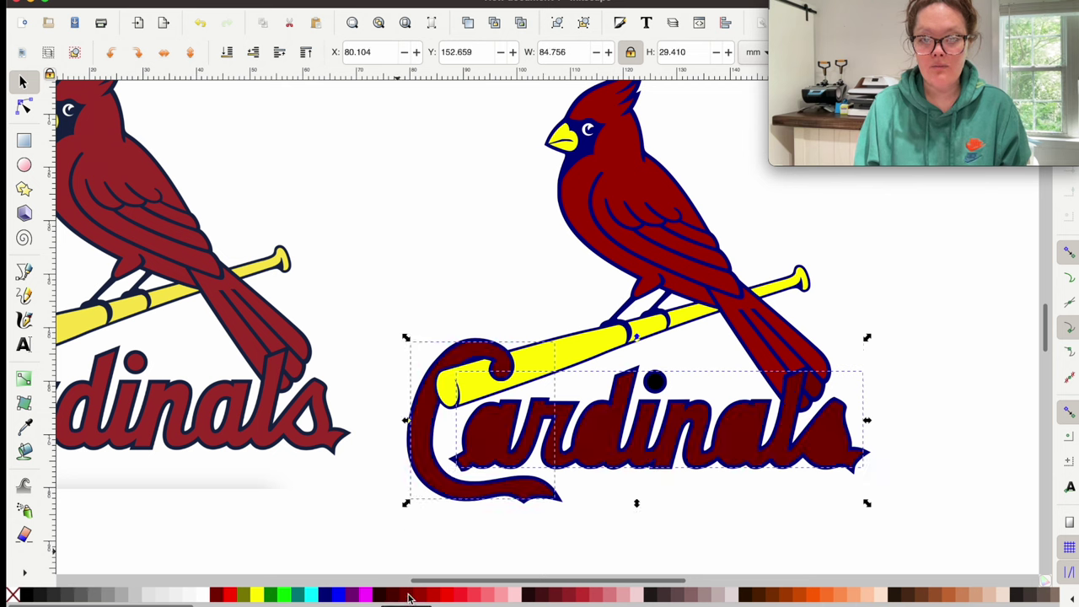
pyautogui.click(343, 487)
pyautogui.click(495, 431)
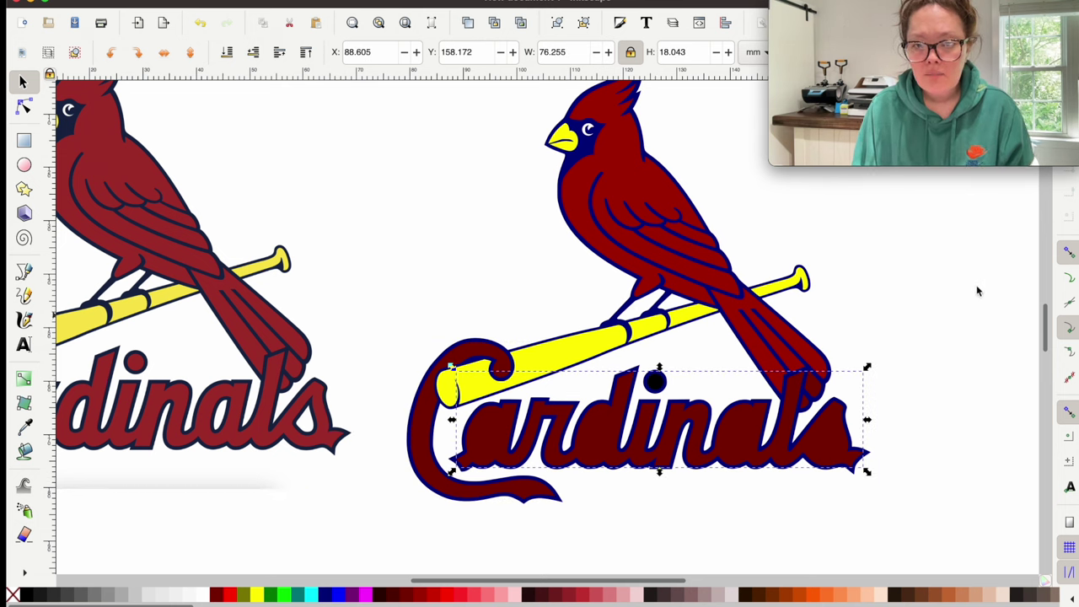
pyautogui.click(656, 382)
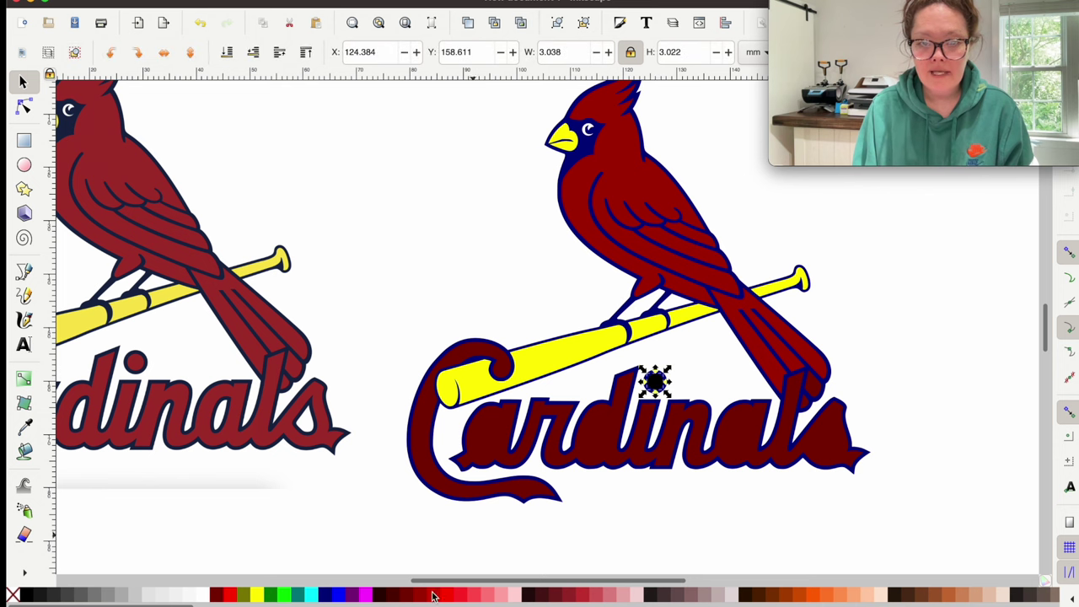
pyautogui.press('Delete')
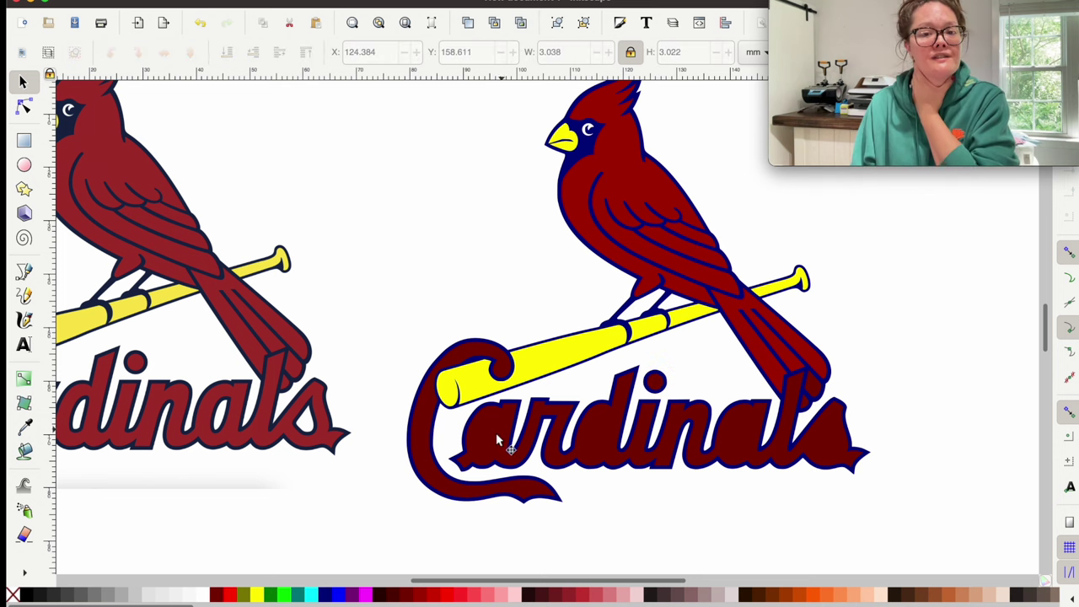
# Step: Lower the red lettering and then the navy backing shape to the bottom of the stack, exposing the letters' black counters
pyautogui.click(822, 442)
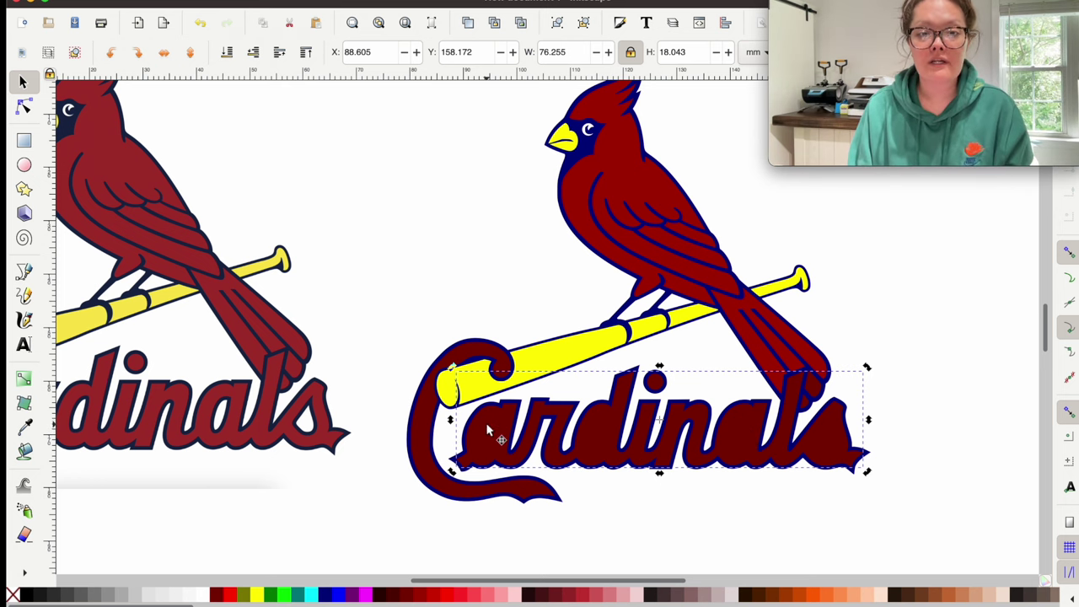
pyautogui.click(236, 52)
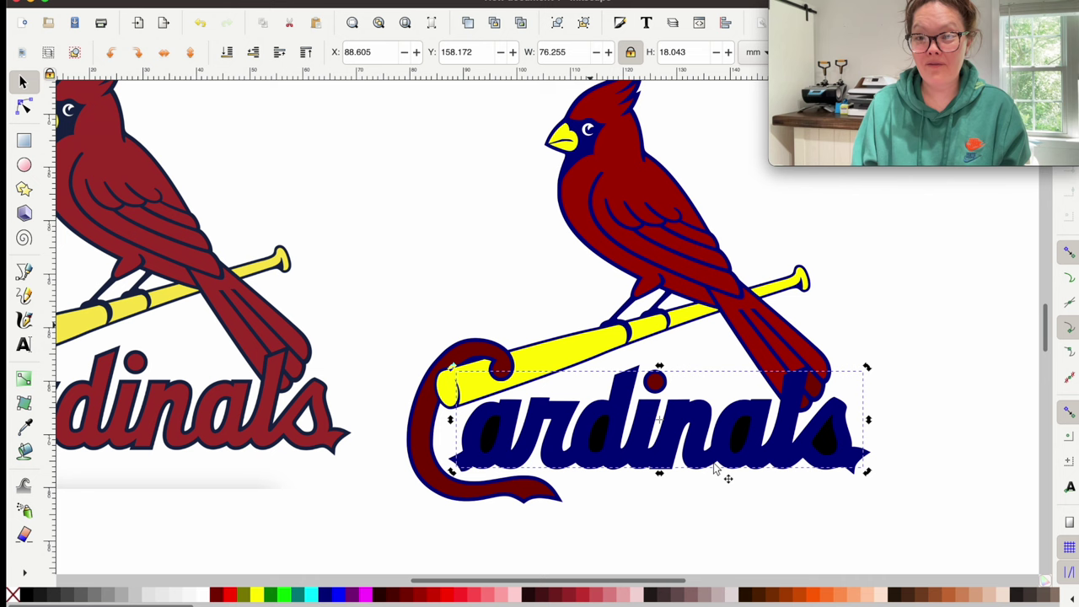
pyautogui.click(806, 521)
pyautogui.click(789, 472)
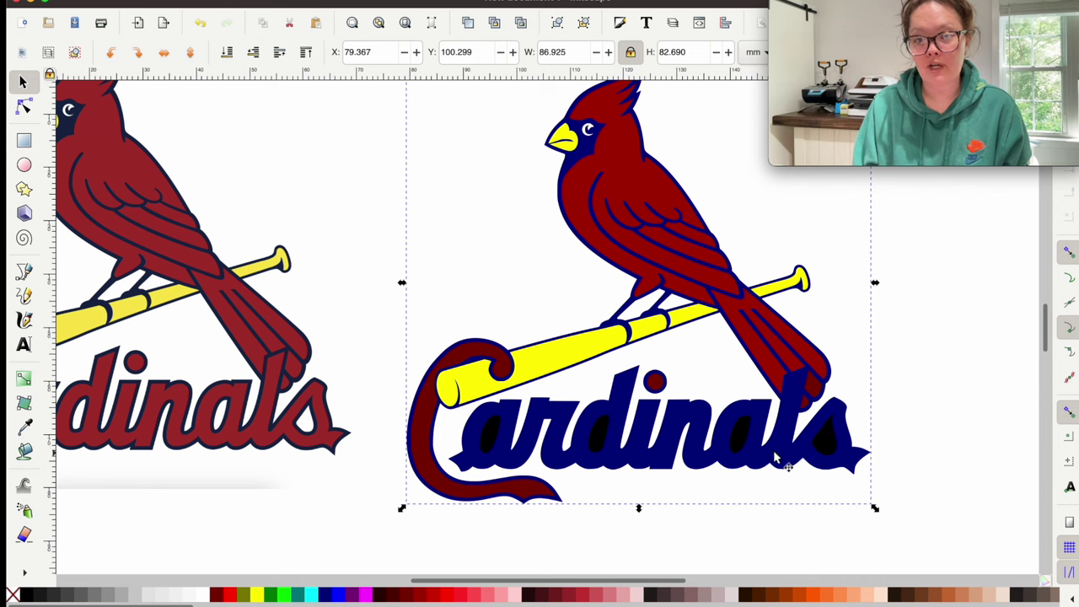
pyautogui.click(226, 53)
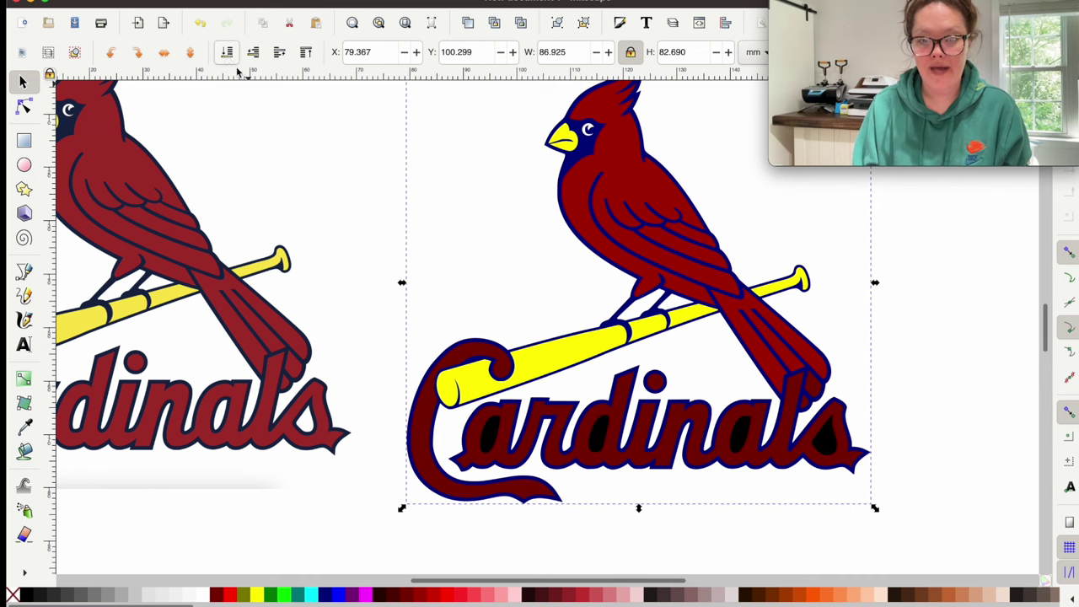
pyautogui.click(337, 290)
pyautogui.press('Escape')
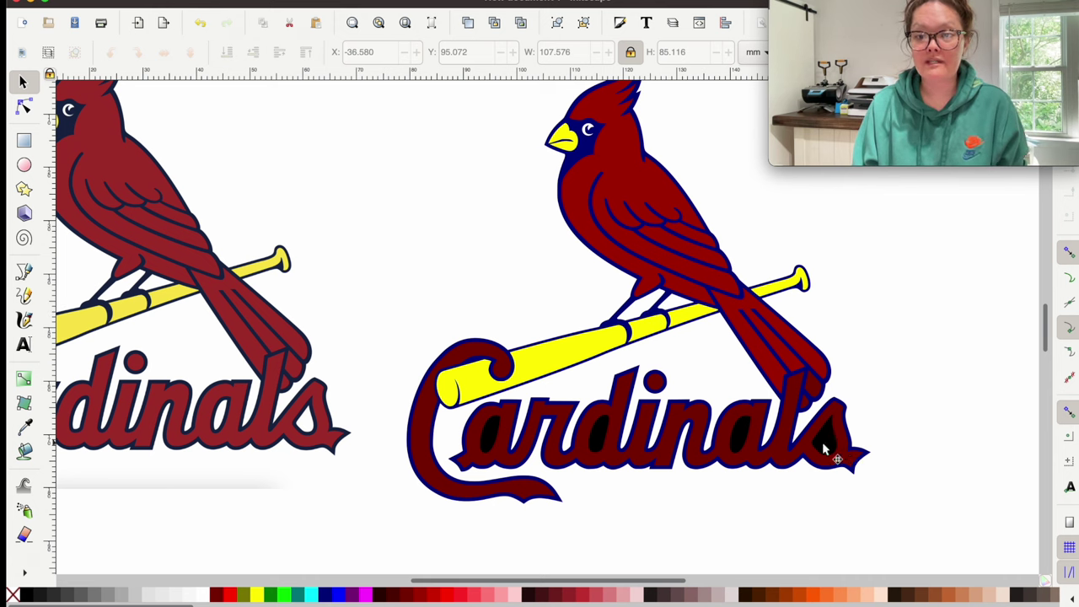
# Step: Unite the four black counters in the a, d, a and s and subtract them from the red lettering
pyautogui.click(824, 449)
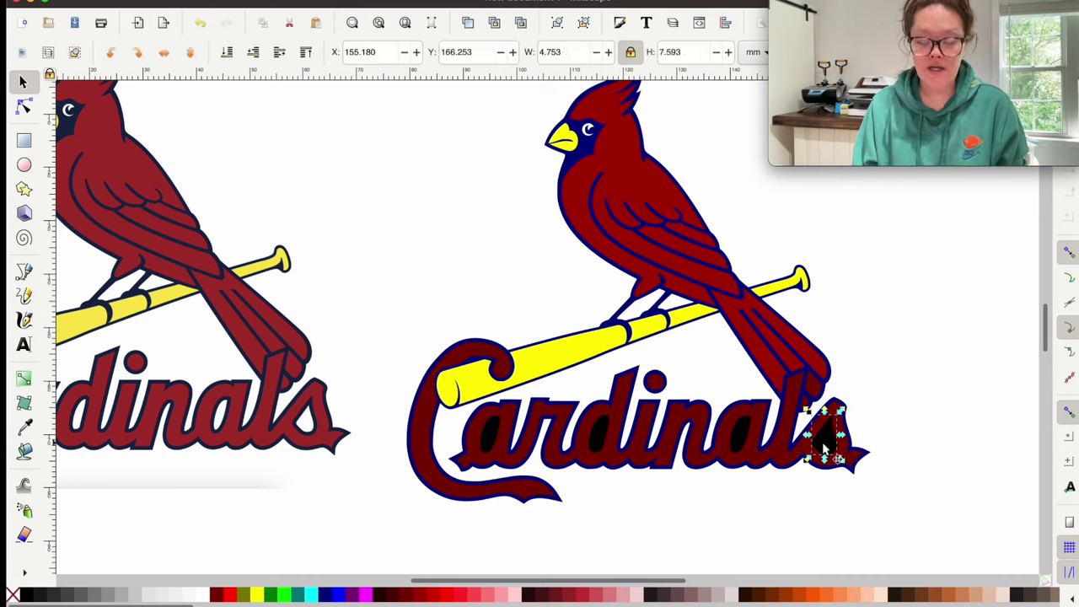
pyautogui.keyDown('shift'); pyautogui.click(746, 436); pyautogui.keyUp('shift')
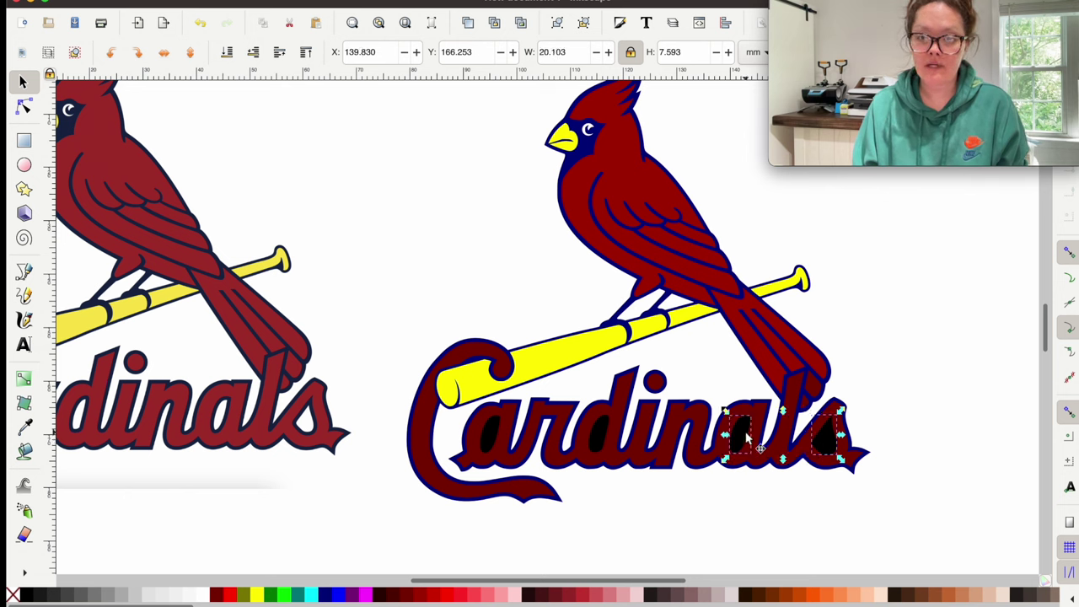
pyautogui.keyDown('shift'); pyautogui.click(596, 435); pyautogui.keyUp('shift')
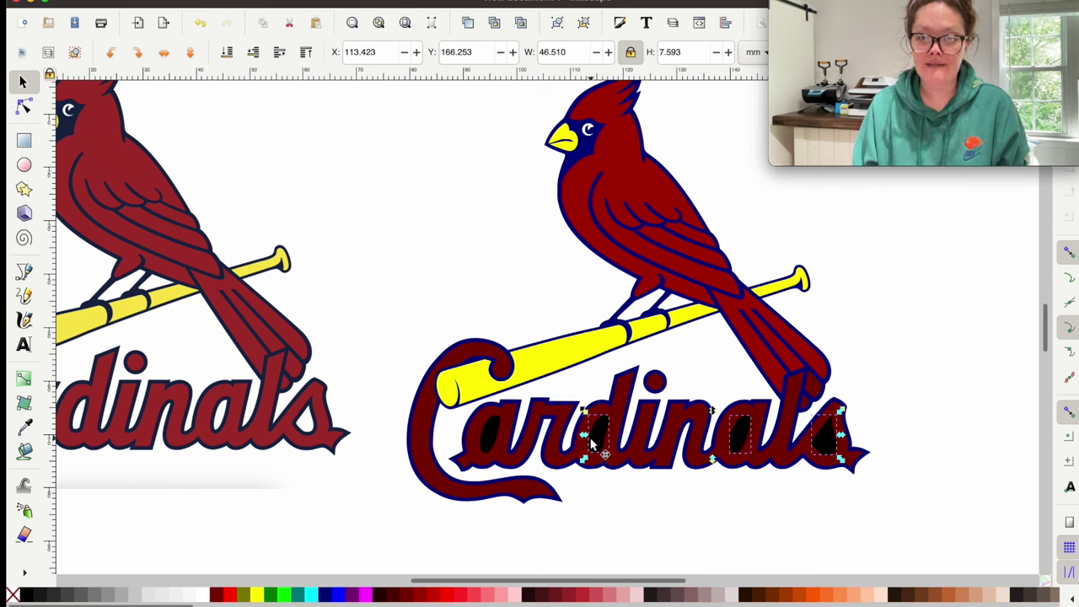
pyautogui.keyDown('shift'); pyautogui.click(485, 436); pyautogui.keyUp('shift')
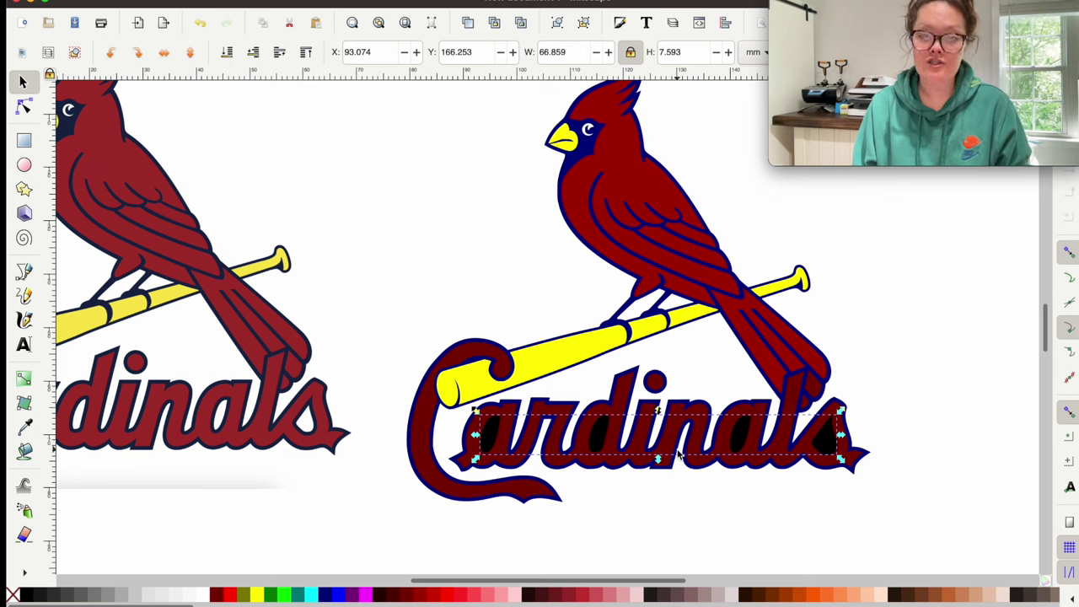
pyautogui.click(622, 389)
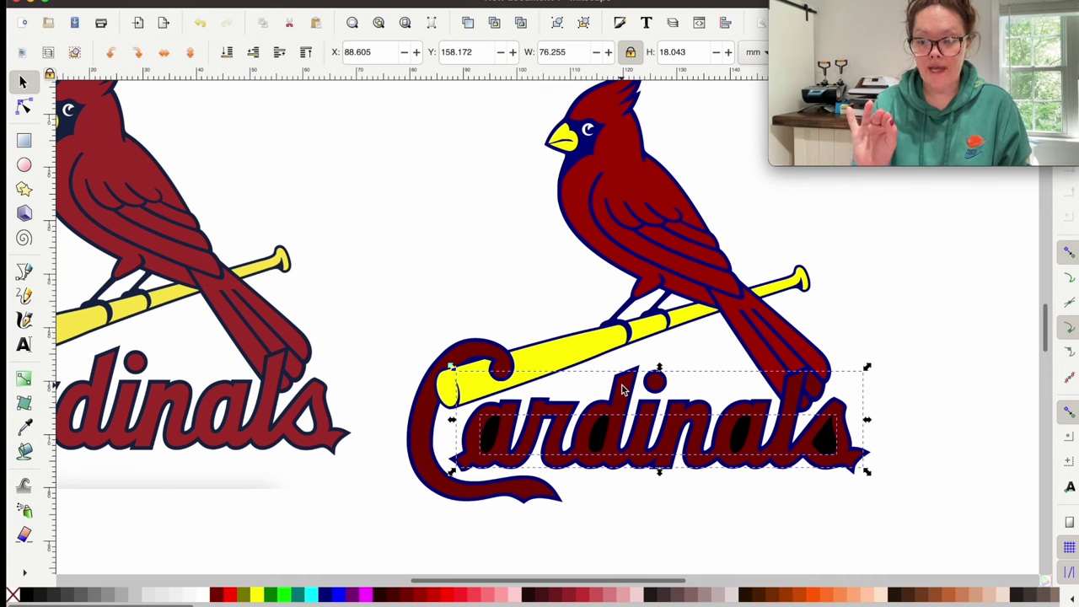
pyautogui.click(622, 388)
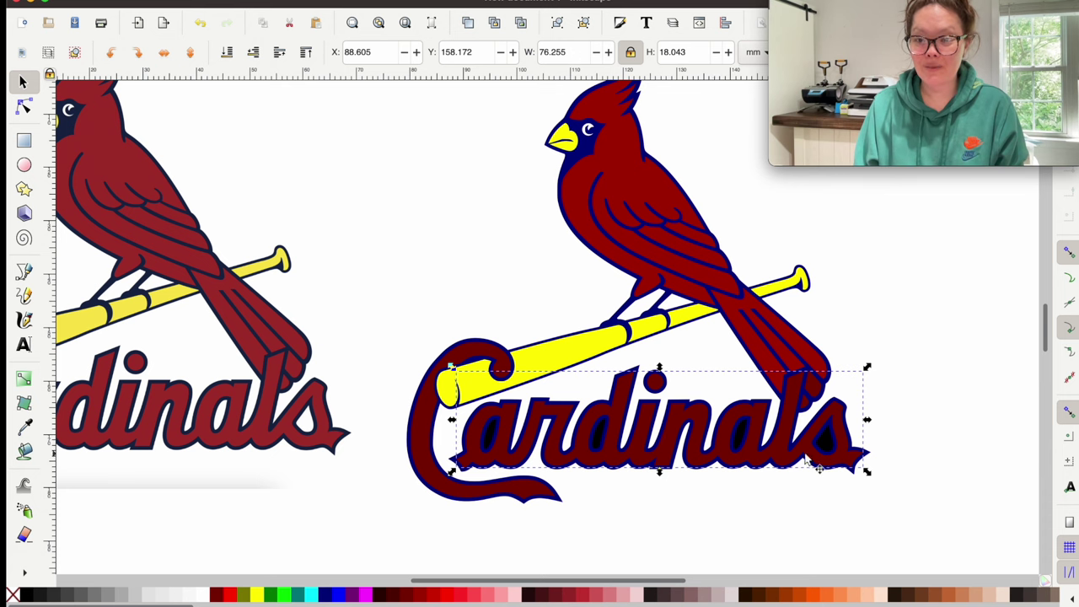
pyautogui.press('Escape')
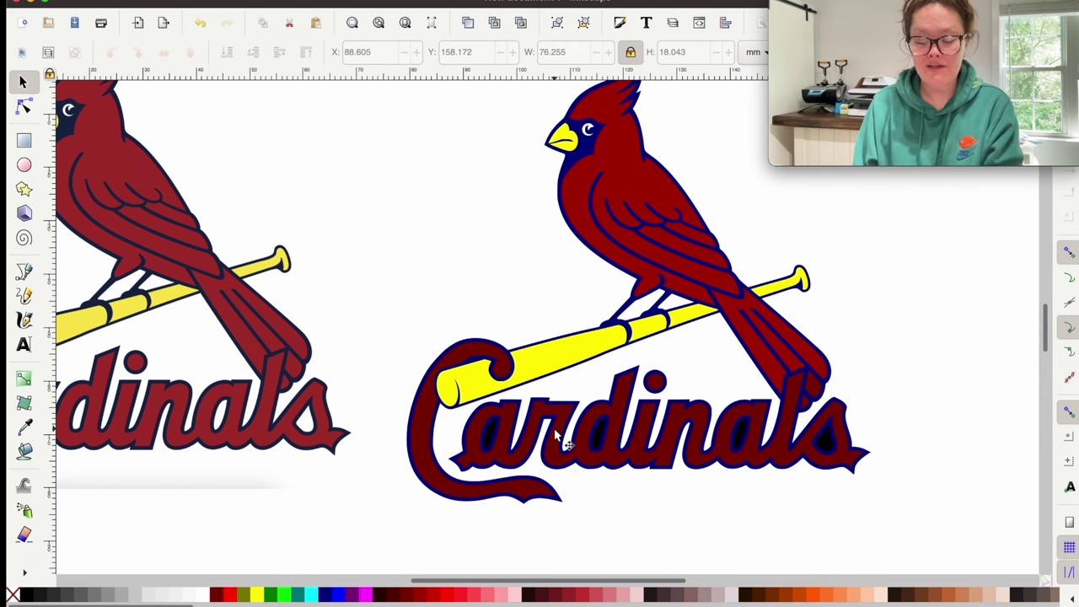
# Step: Lower the red lettering to the bottom, beneath the navy backing shape
pyautogui.scroll(1, 626, 452)
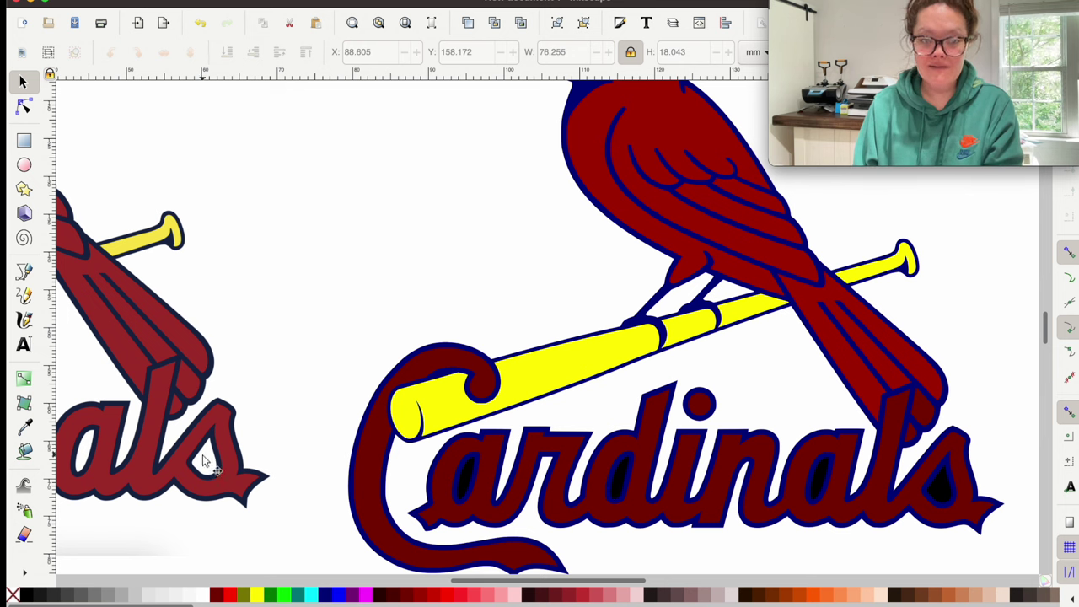
pyautogui.click(498, 459)
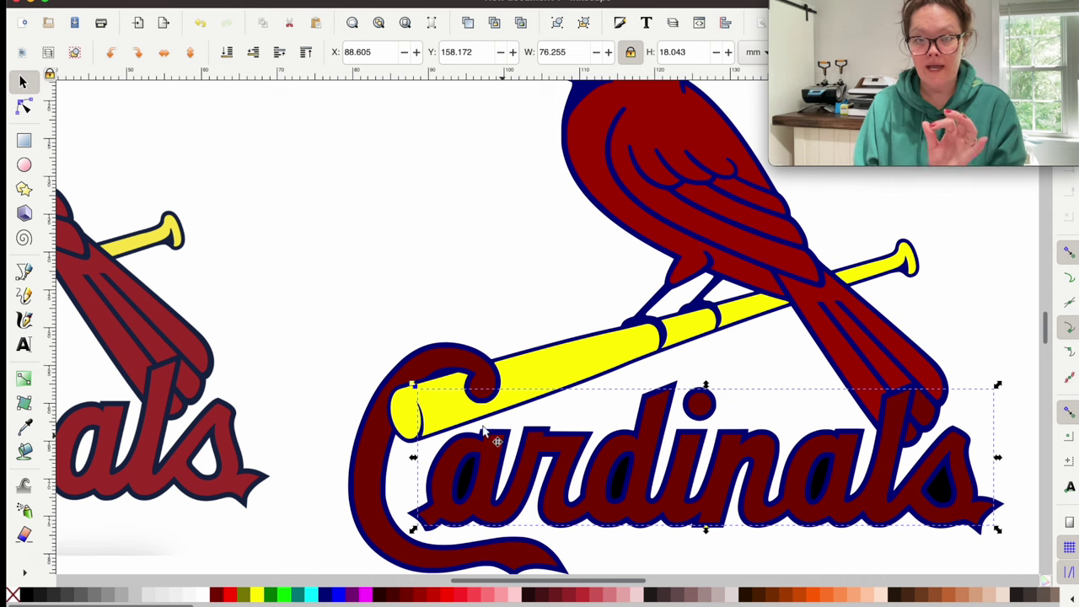
pyautogui.click(227, 53)
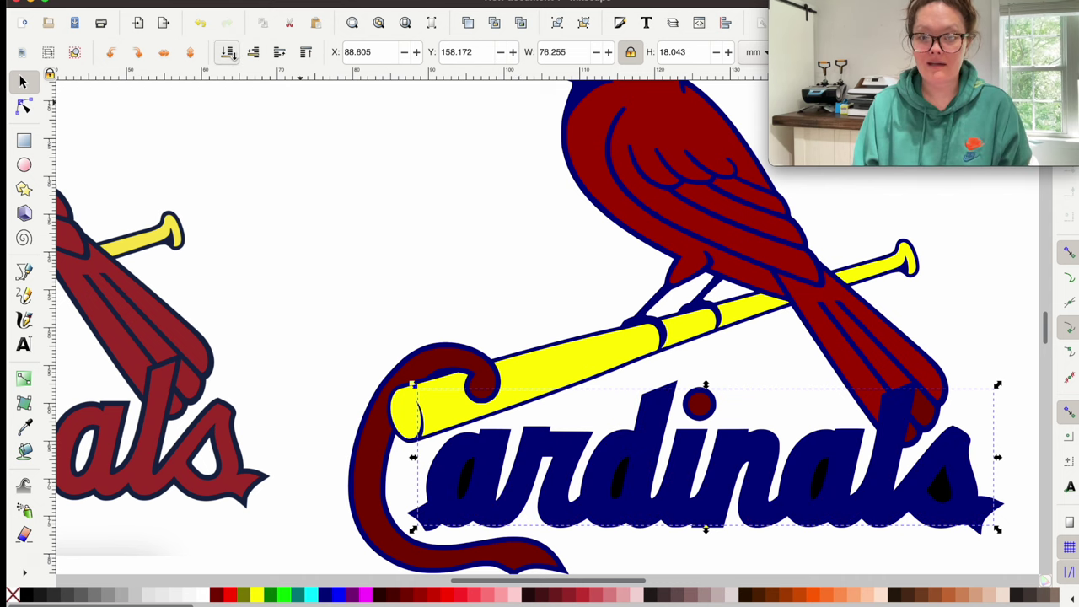
# Step: Subtract the four black counters in the a, d, a and s from the navy backing shape and lower it to the bottom
pyautogui.click(465, 478)
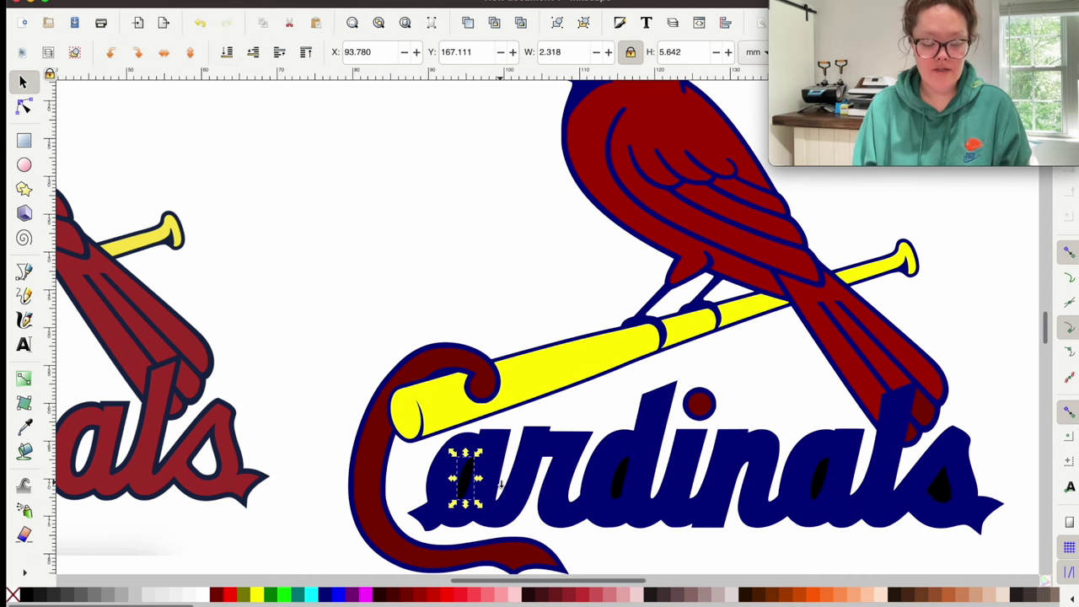
pyautogui.keyDown('shift'); pyautogui.click(618, 487); pyautogui.keyUp('shift')
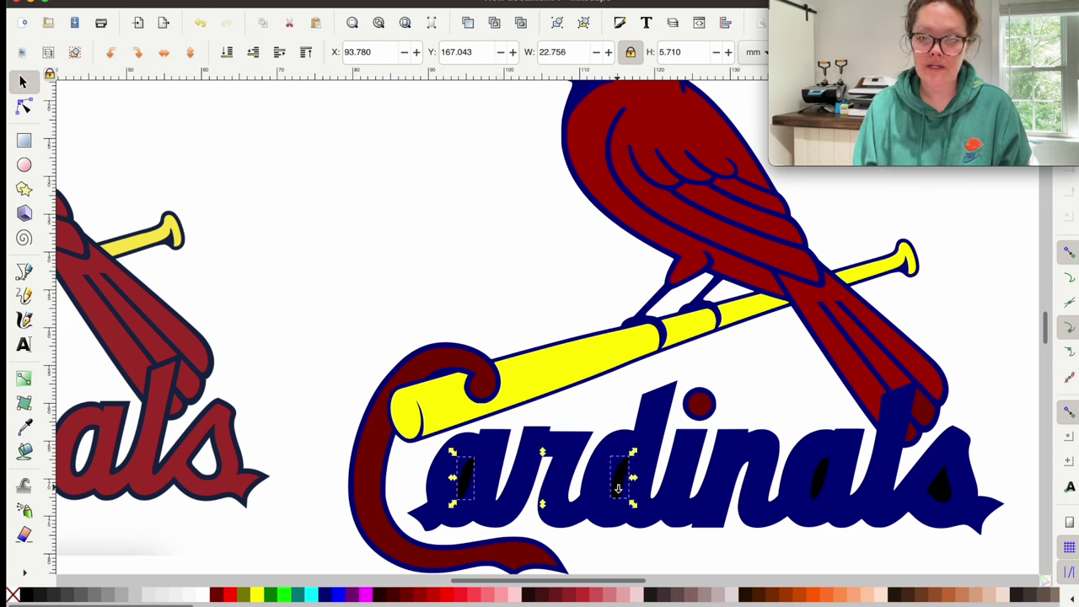
pyautogui.keyDown('shift'); pyautogui.click(823, 480); pyautogui.keyUp('shift')
pyautogui.keyDown('shift'); pyautogui.click(942, 486); pyautogui.keyUp('shift')
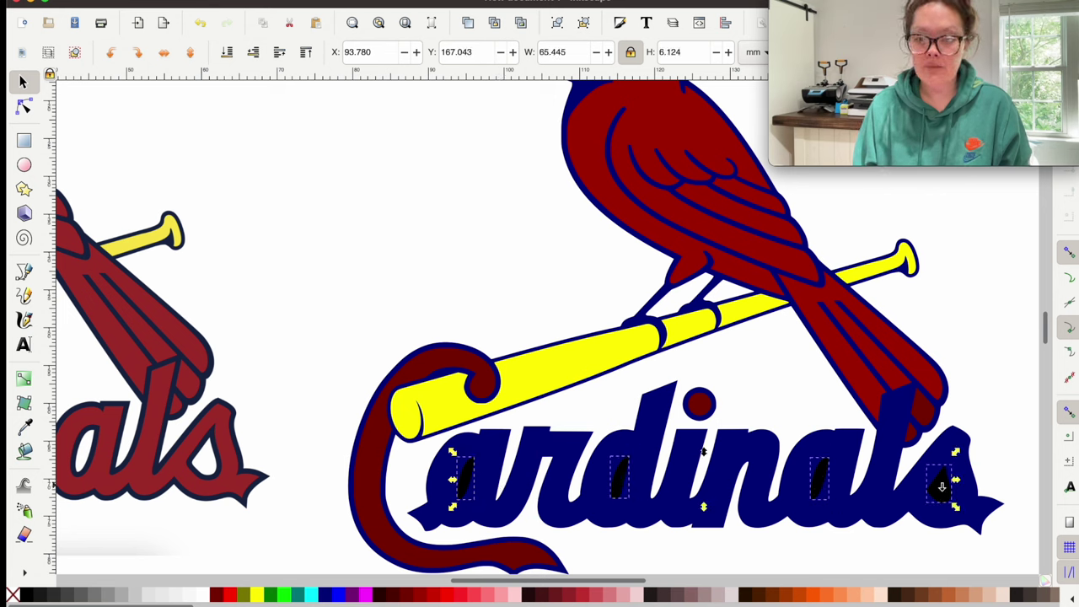
pyautogui.hotkey('ctrl', 'k')
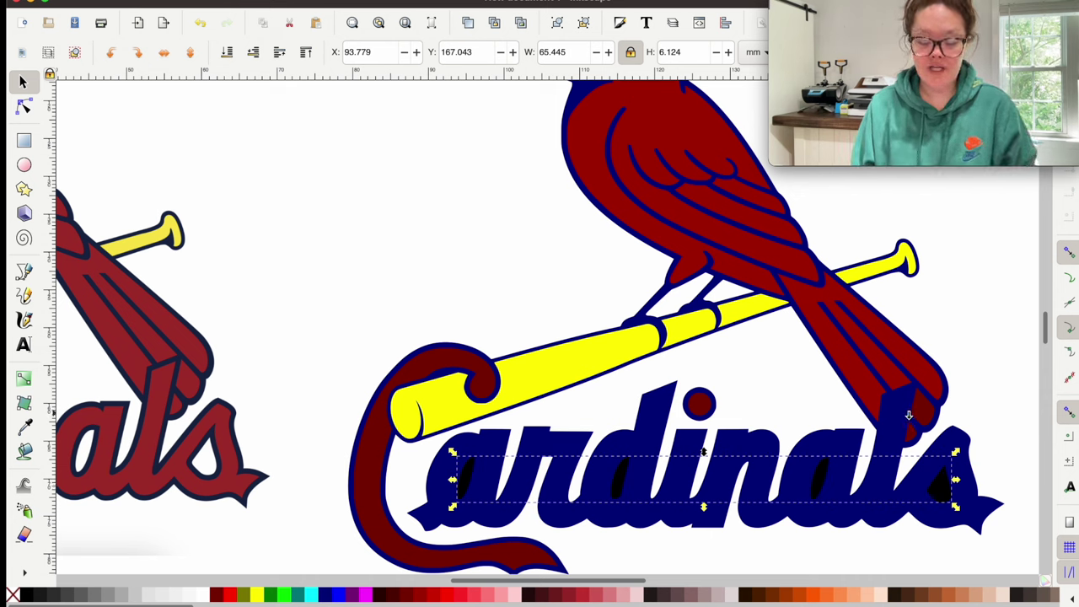
pyautogui.keyDown('shift'); pyautogui.click(648, 408); pyautogui.keyUp('shift')
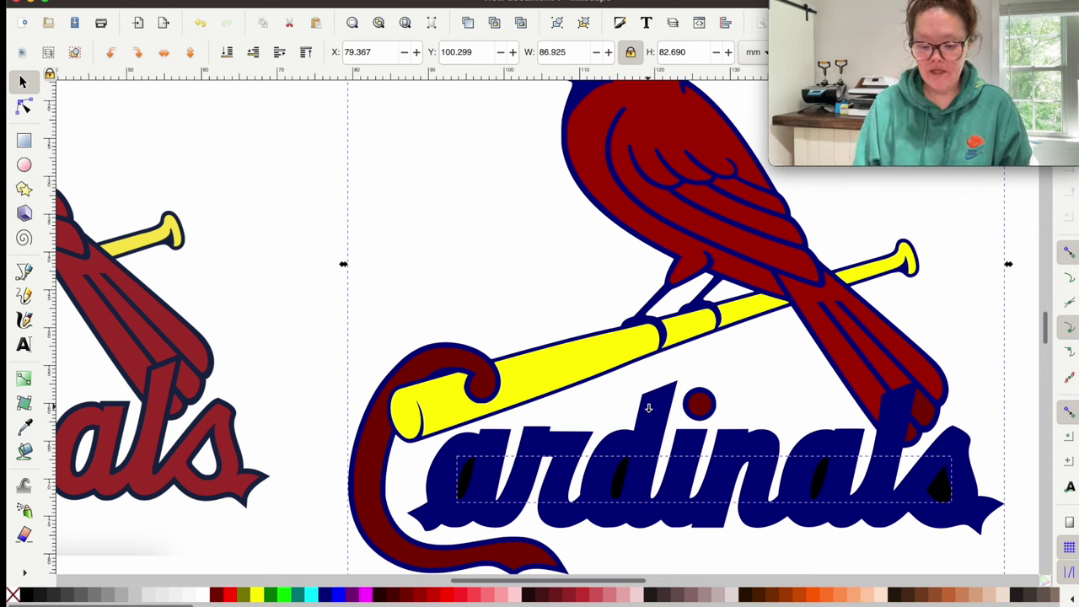
pyautogui.hotkey('ctrl', '+')
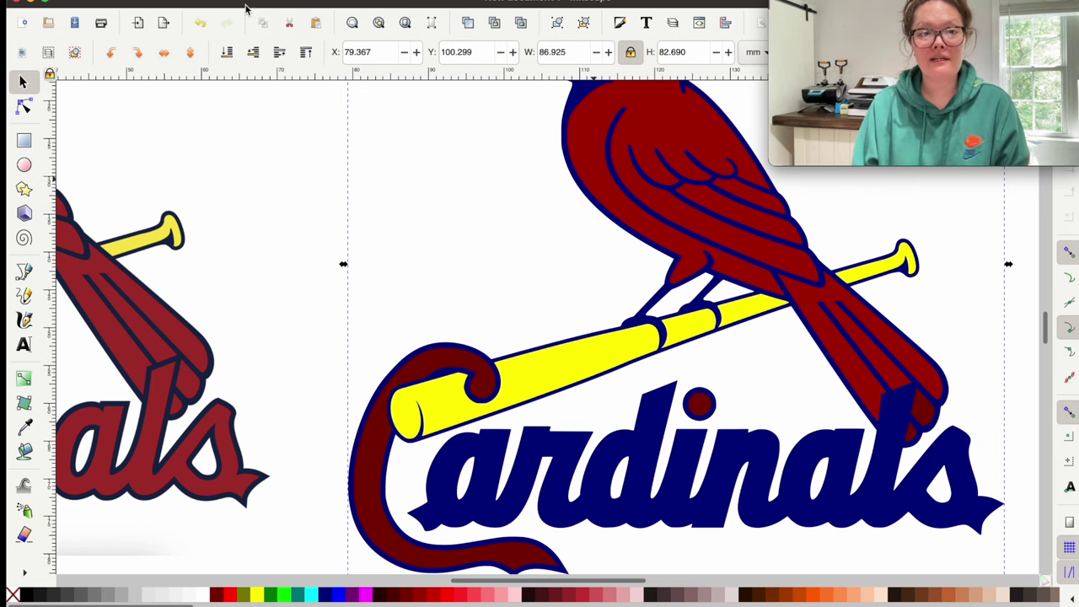
pyautogui.click(229, 52)
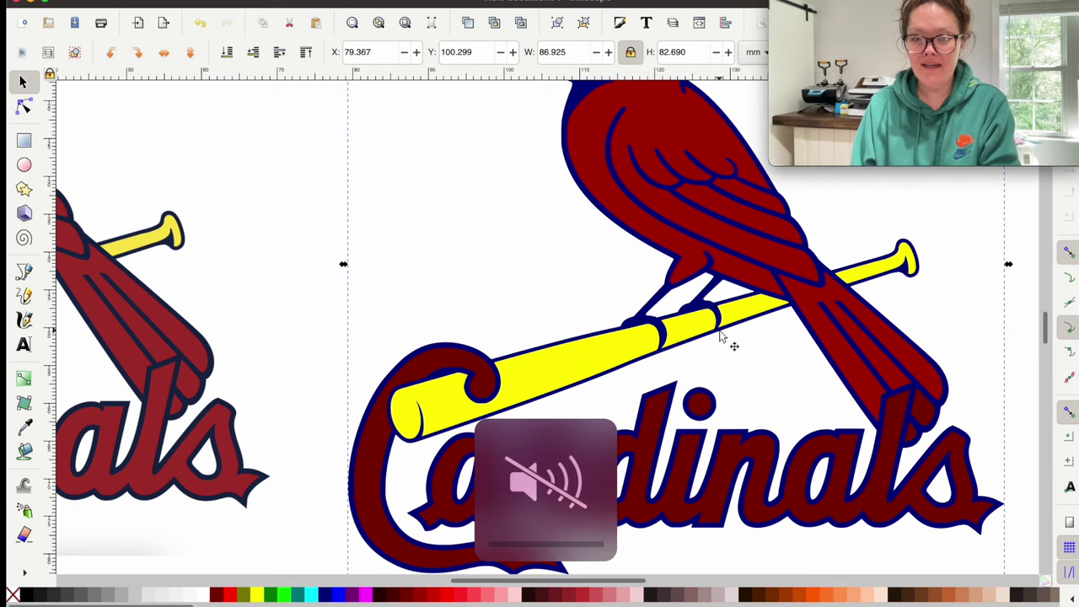
# Step: Fill the large C, the Cardinals lettering and all red parts of the bird with the same very dark red
pyautogui.press('-')
pyautogui.press('-')
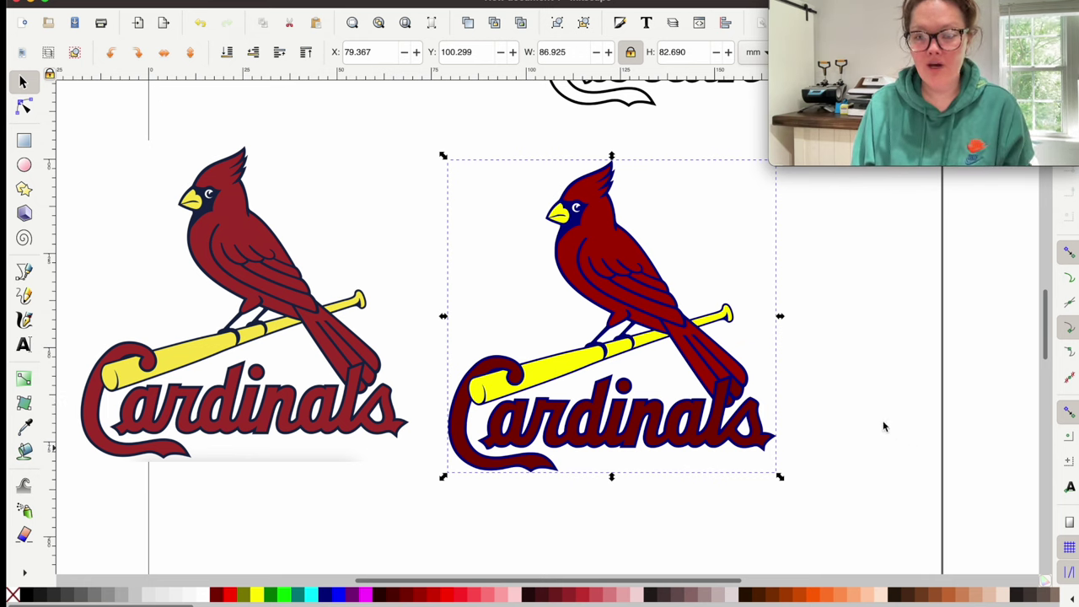
pyautogui.click(831, 423)
pyautogui.click(468, 456)
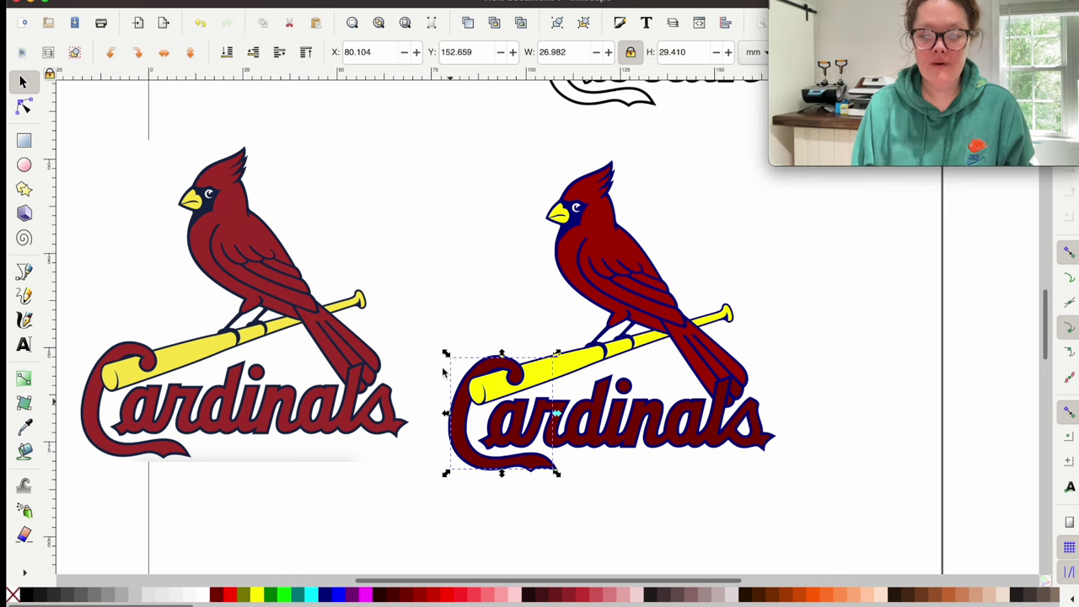
pyautogui.keyDown('shift'); pyautogui.click(604, 440); pyautogui.keyUp('shift')
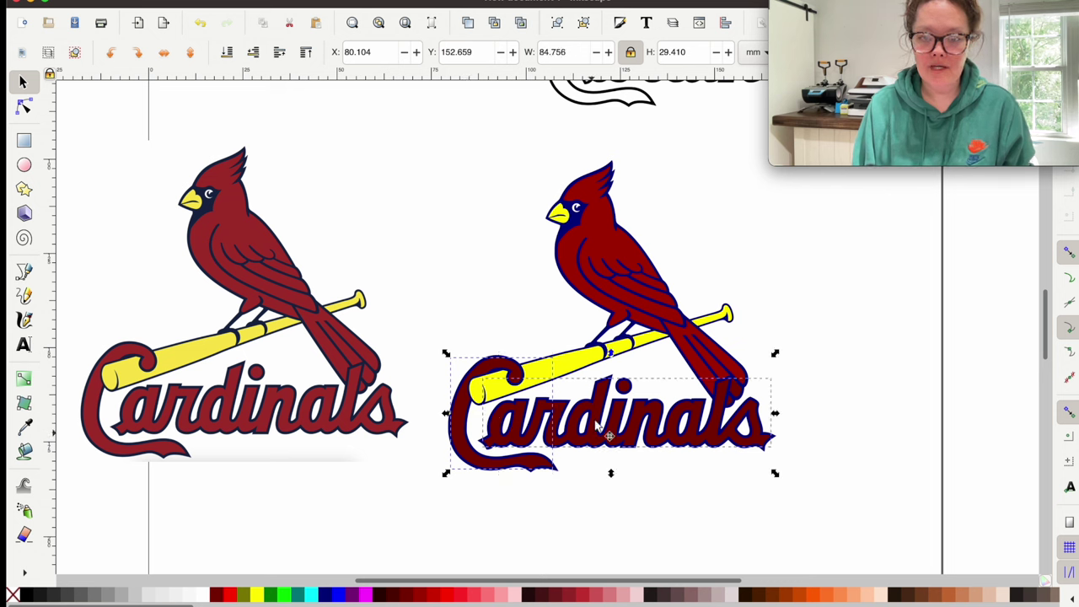
pyautogui.keyDown('shift'); pyautogui.click(734, 390); pyautogui.keyUp('shift')
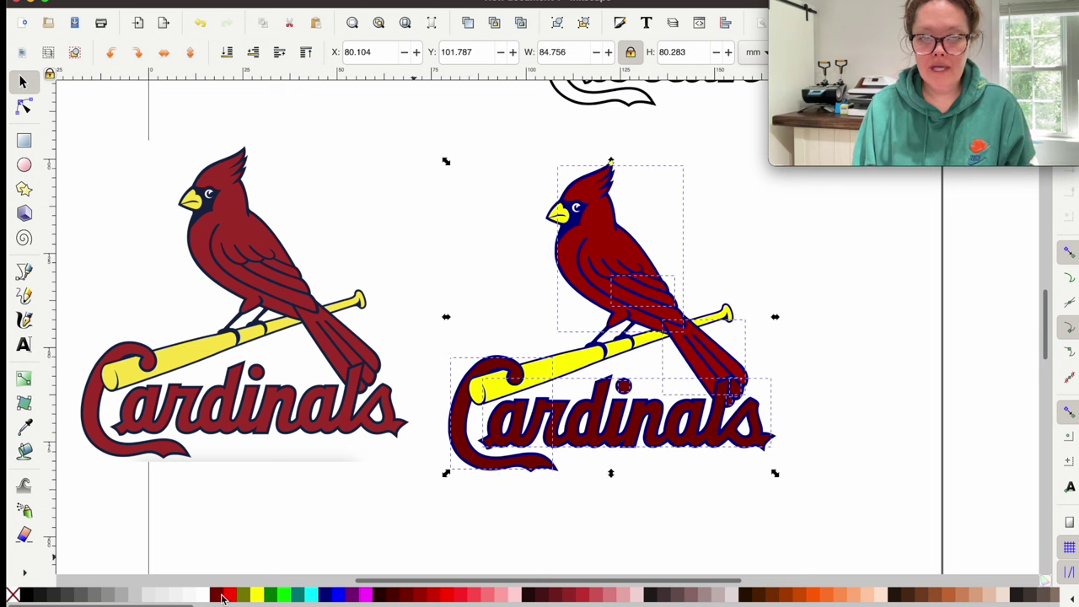
pyautogui.click(222, 597)
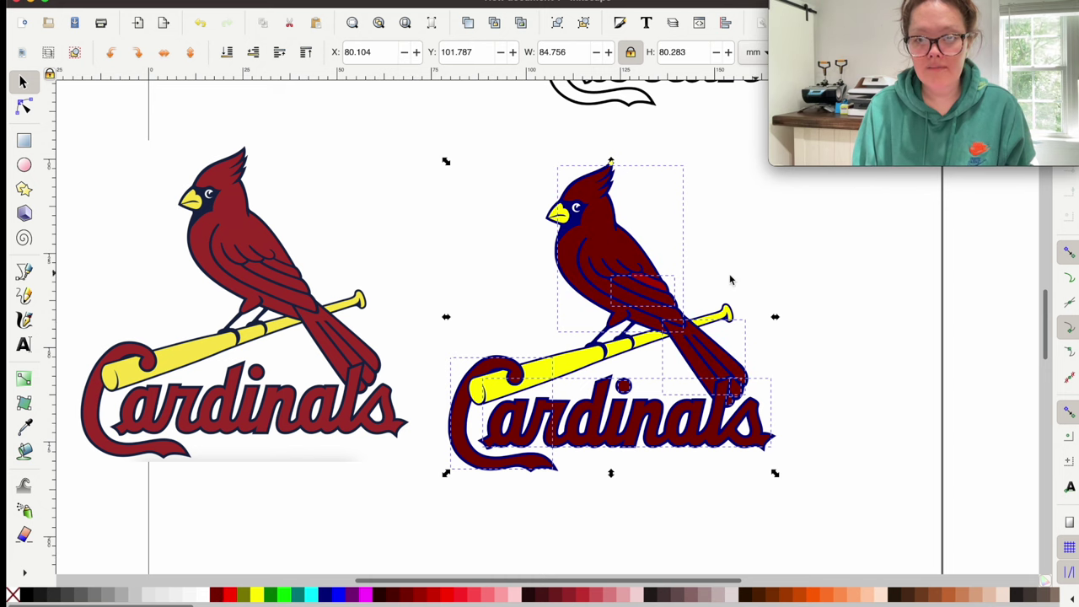
pyautogui.press('Escape')
pyautogui.click(663, 291)
pyautogui.click(826, 453)
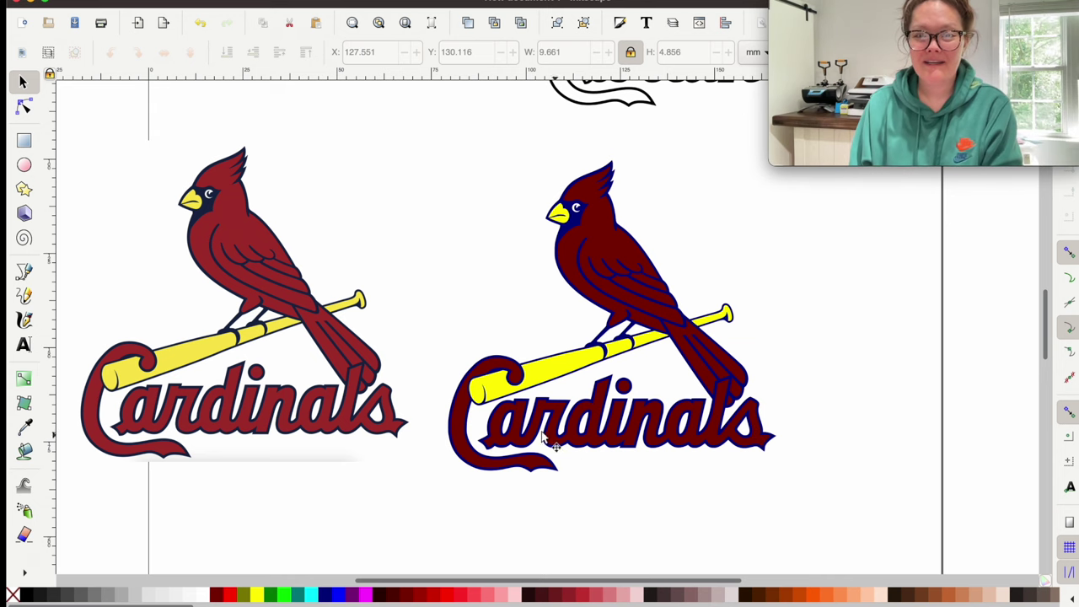
# Step: Delete the original logo image and the black outline tracing, leaving only the coloured vector logo
pyautogui.click(253, 290)
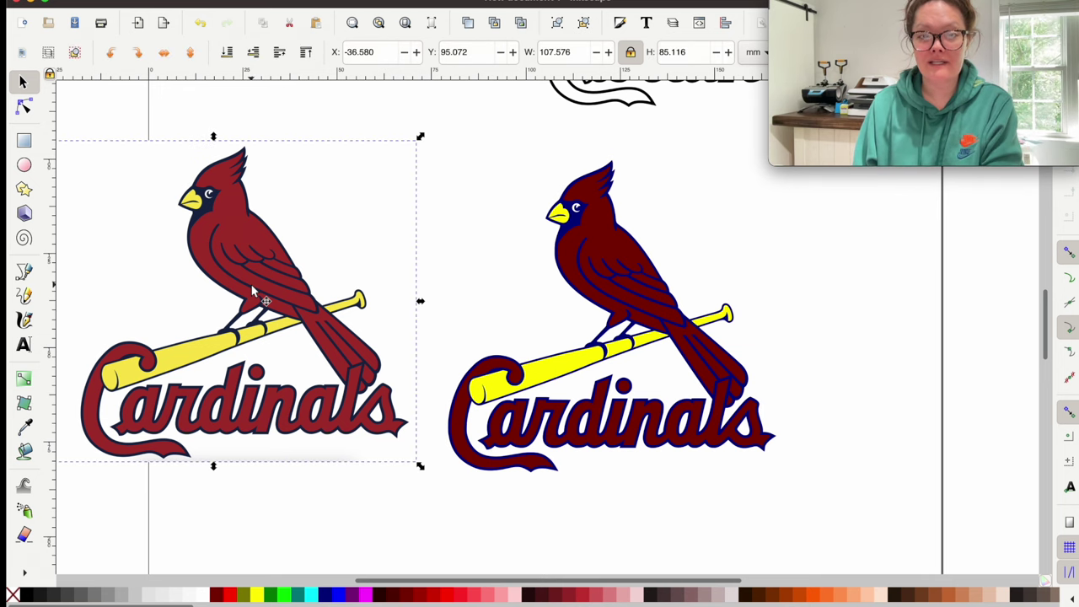
pyautogui.press('Delete')
pyautogui.click(640, 107)
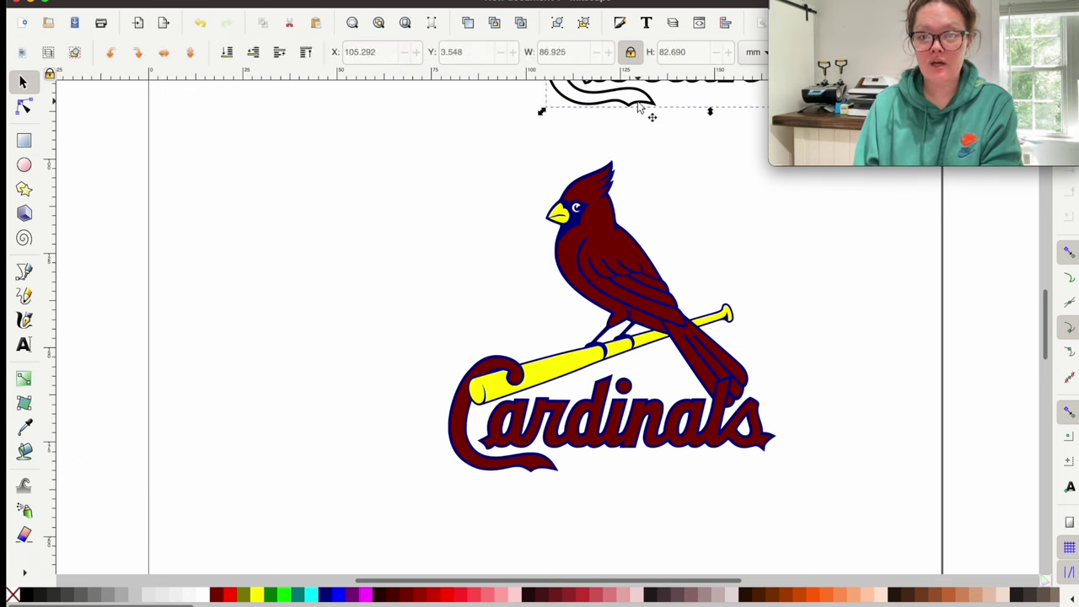
pyautogui.moveTo(639, 107); pyautogui.dragTo(291, 371)
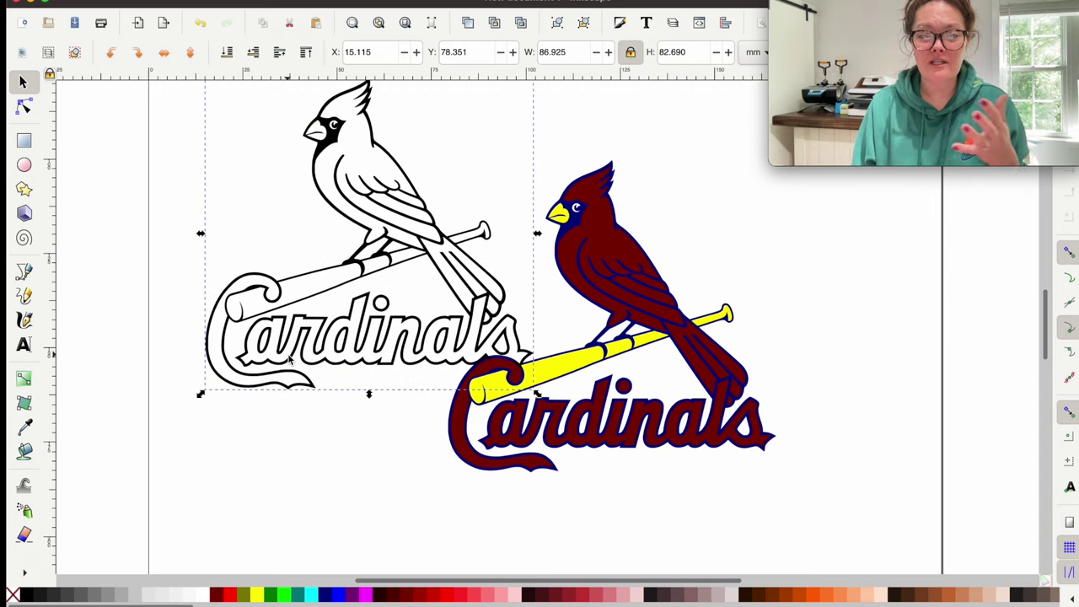
pyautogui.press('Delete')
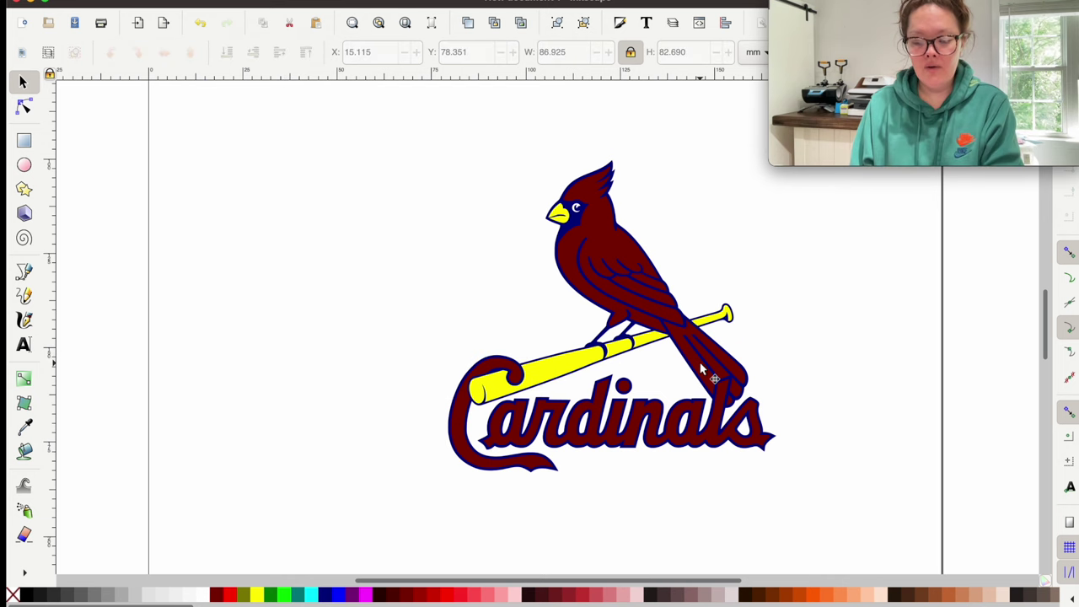
# Step: Select all dark red bird and lettering pieces, move them up and away from the navy backing shape, and group them
pyautogui.press('+')
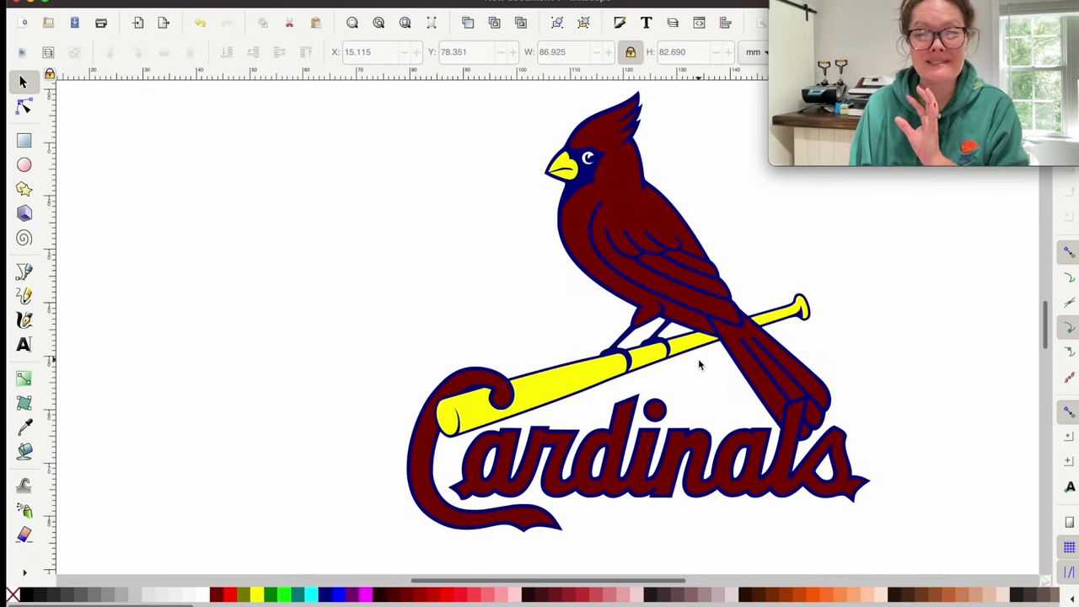
pyautogui.hscroll(-3, 694, 361)
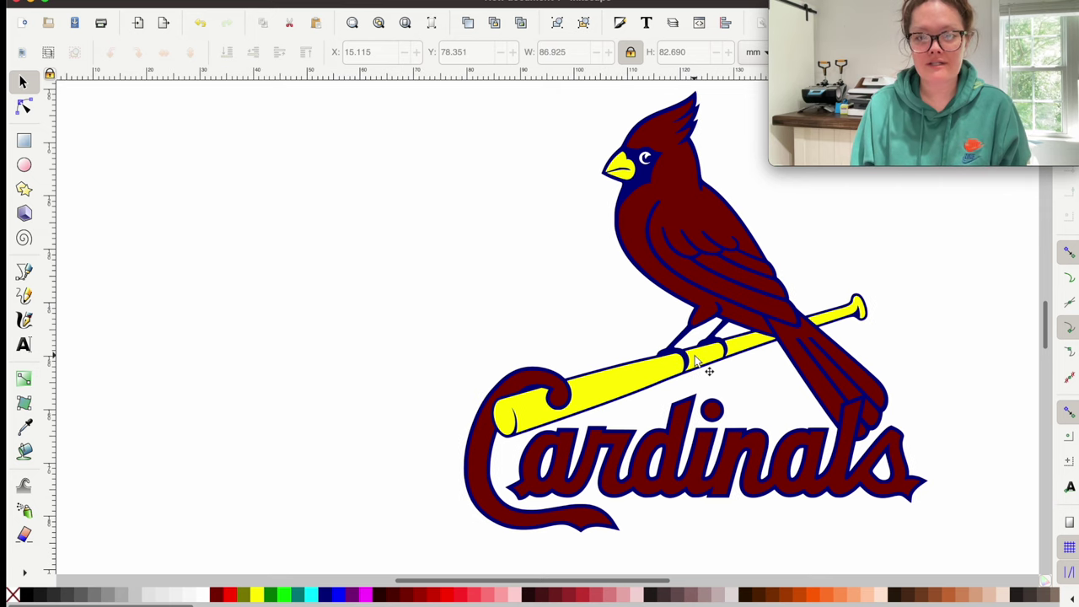
pyautogui.hscroll(3, 694, 361)
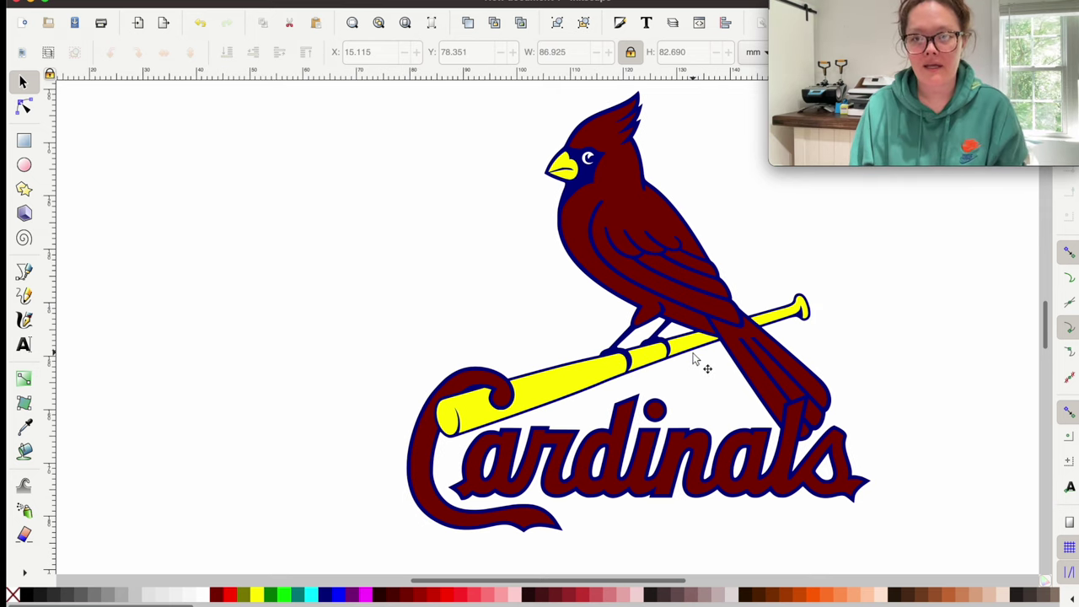
pyautogui.click(673, 223)
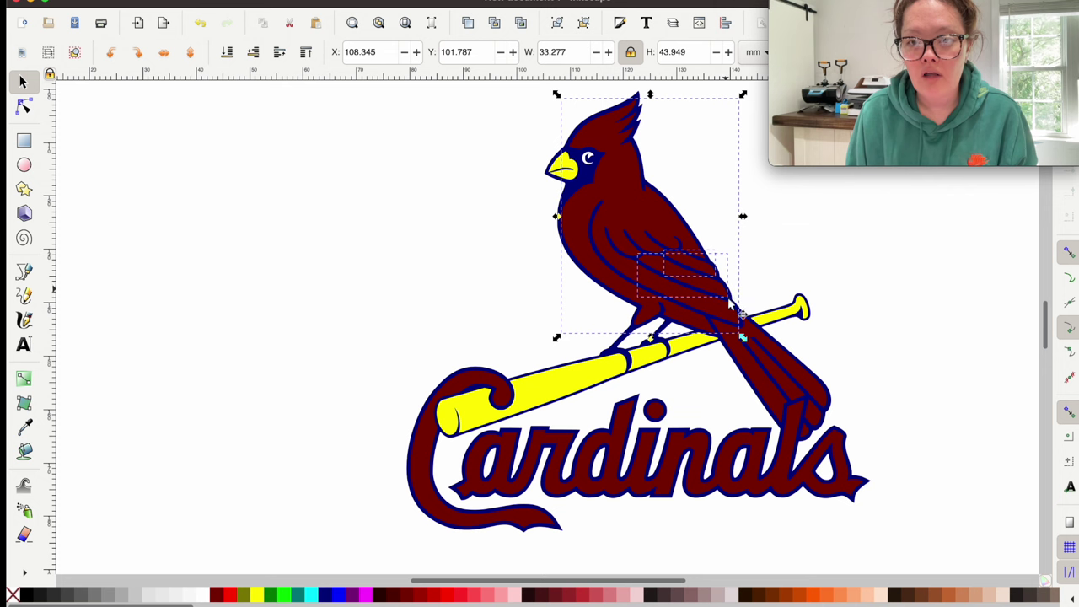
pyautogui.keyDown('shift'); pyautogui.click(767, 345); pyautogui.keyUp('shift')
pyautogui.keyDown('shift'); pyautogui.click(444, 441); pyautogui.keyUp('shift')
pyautogui.moveTo(443, 442); pyautogui.dragTo(56, 298)
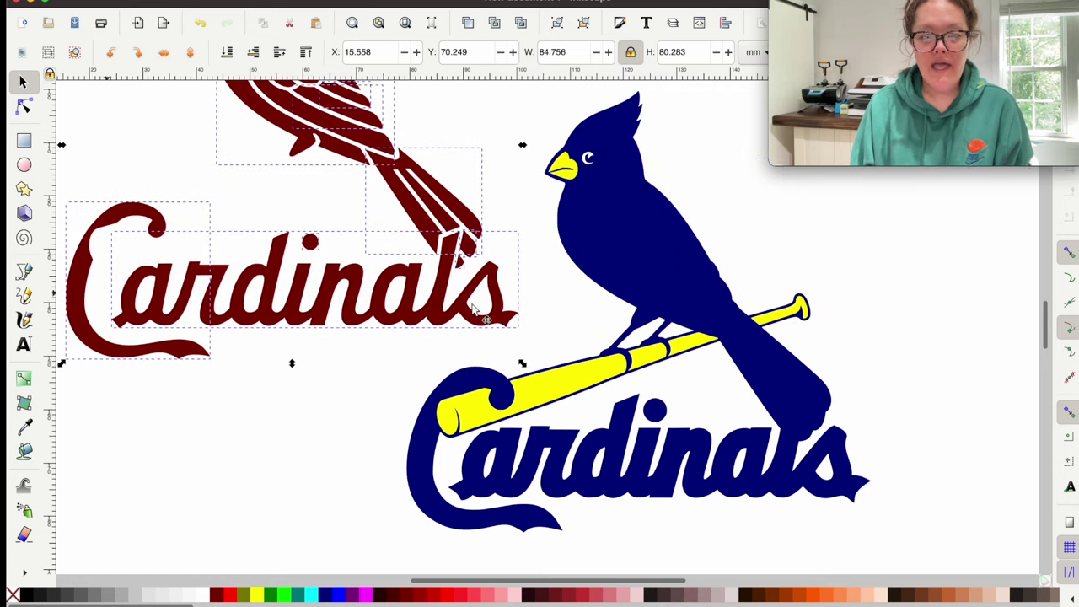
pyautogui.hotkey('ctrl', 'g')
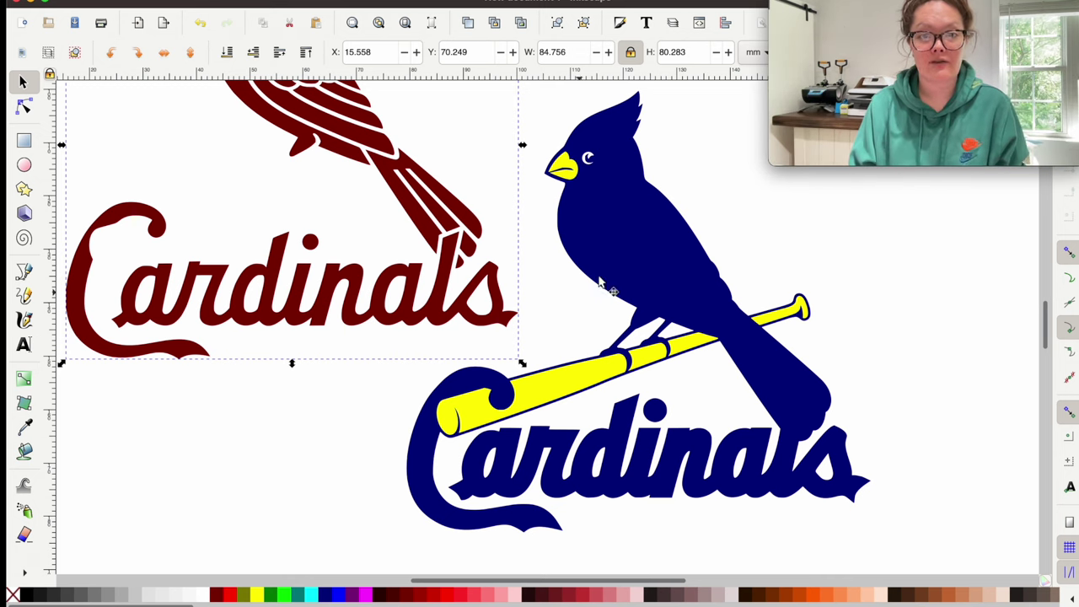
# Step: Group the yellow beak and bat pieces and move the group up and away from the navy backing shape
pyautogui.click(573, 169)
pyautogui.click(561, 170)
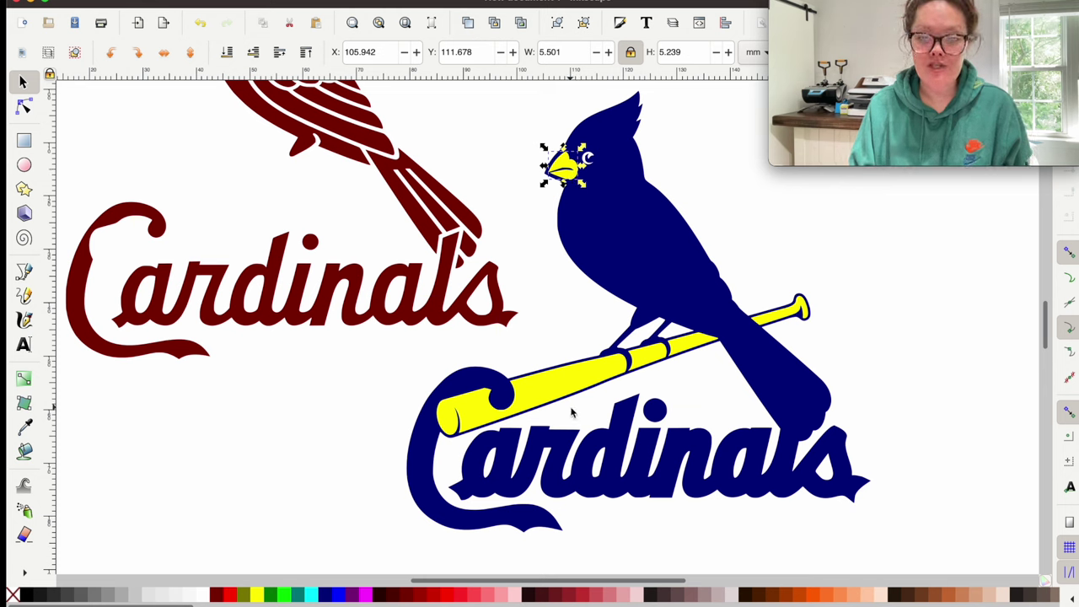
pyautogui.keyDown('shift'); pyautogui.click(567, 380); pyautogui.keyUp('shift')
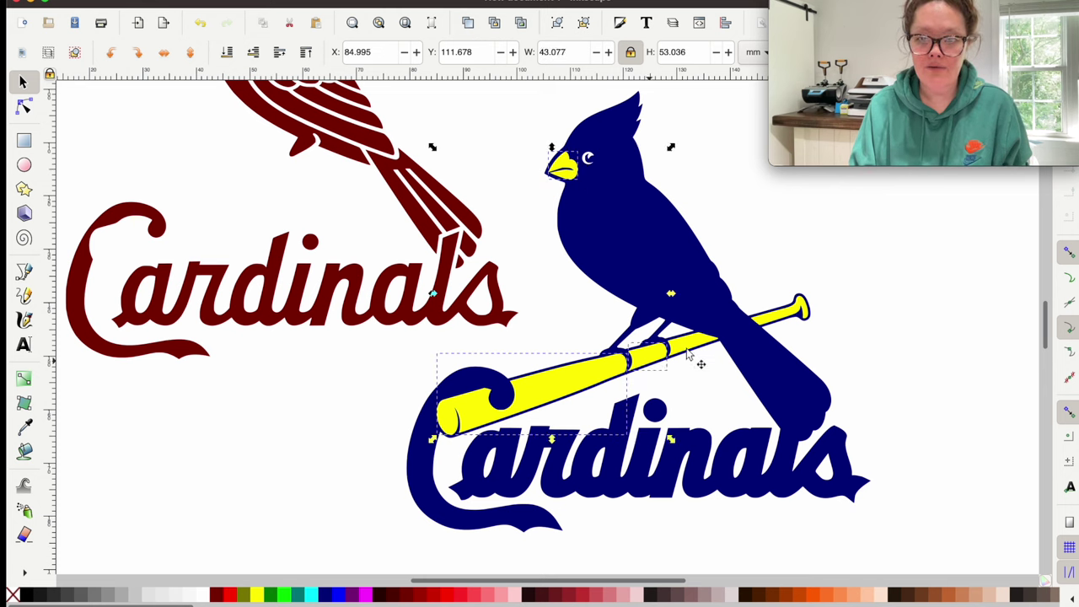
pyautogui.keyDown('shift'); pyautogui.click(799, 319); pyautogui.keyUp('shift')
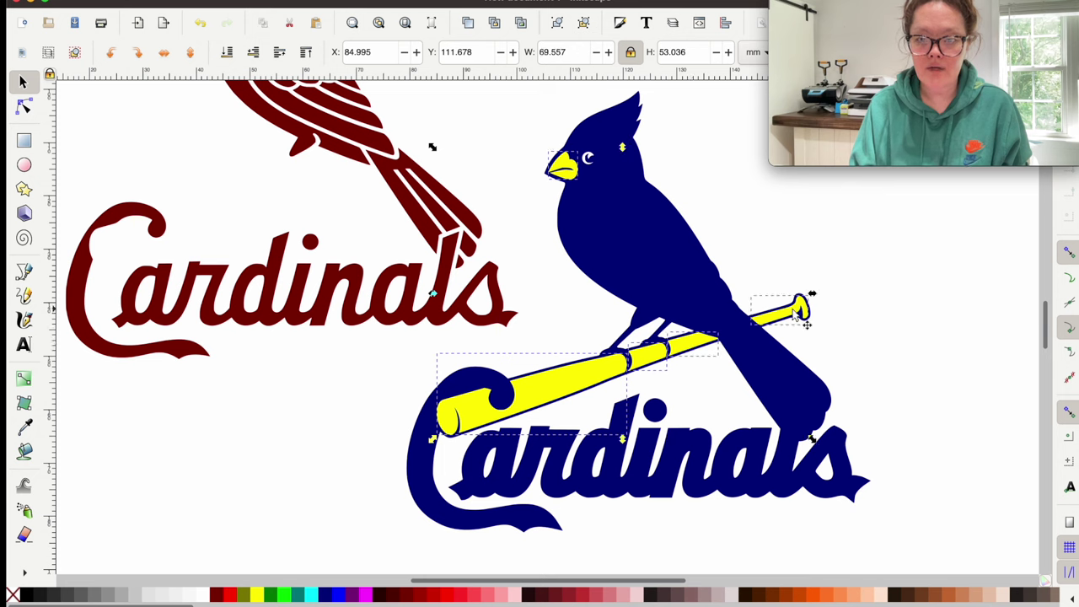
pyautogui.hotkey('ctrl', 'g')
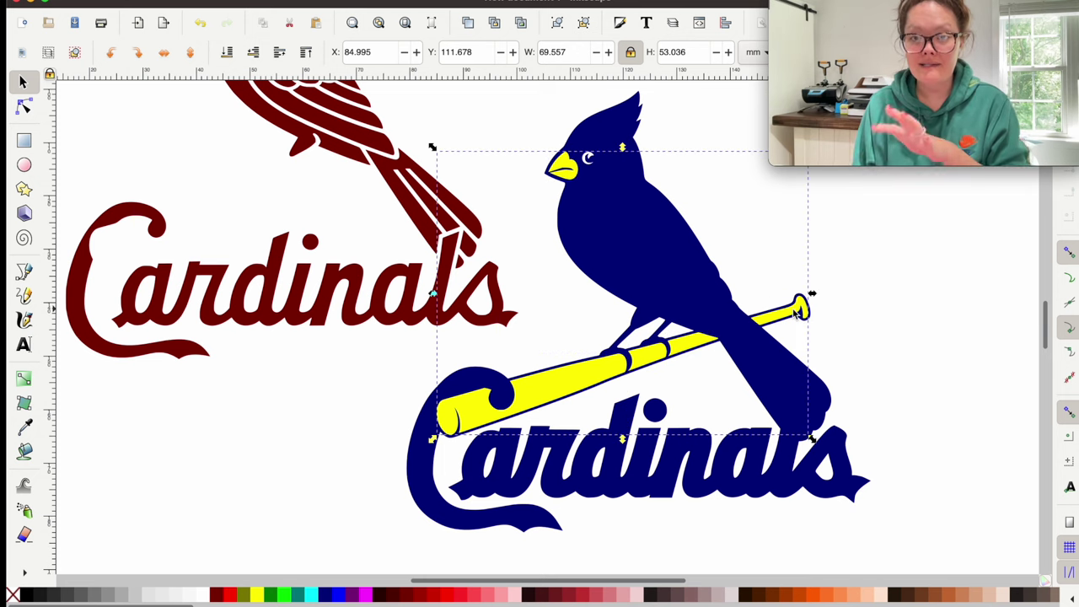
pyautogui.moveTo(527, 379); pyautogui.dragTo(779, 172)
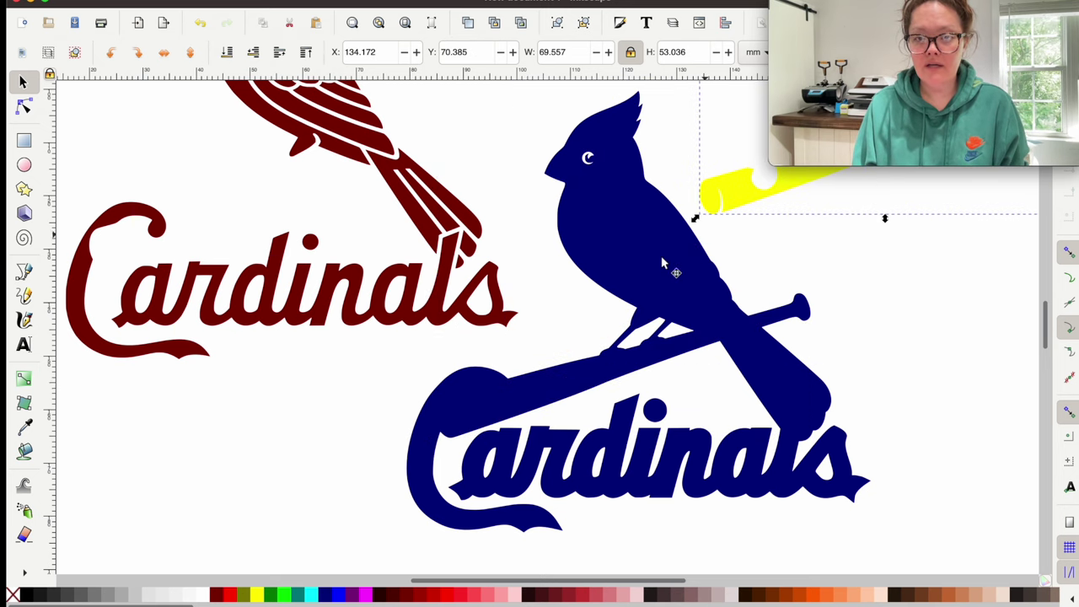
# Step: Check the eye, the navy backing shape and the yellow group by selecting each one in turn
pyautogui.click(595, 165)
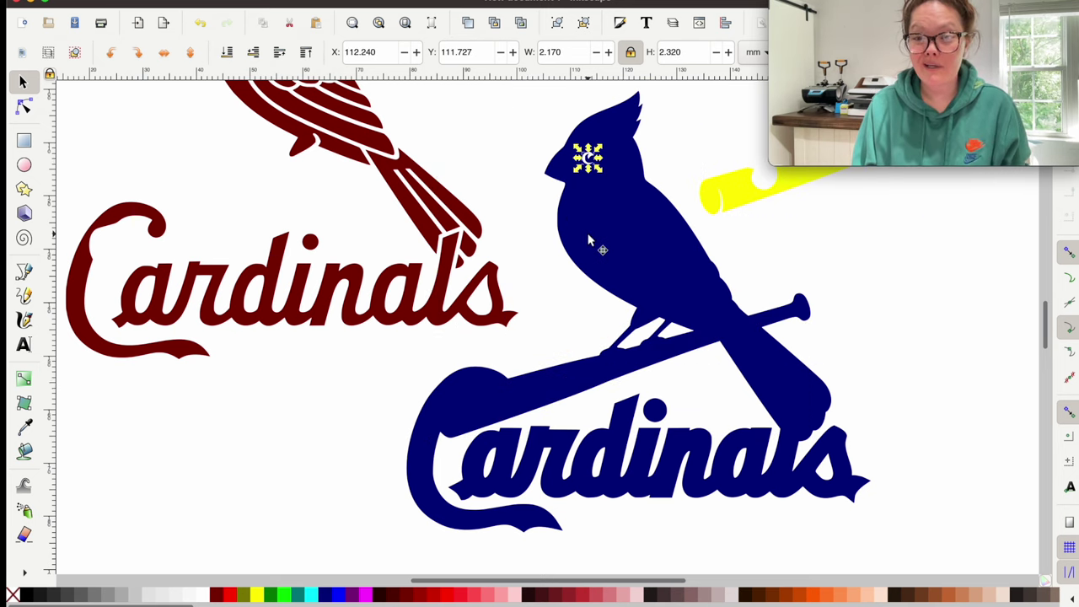
pyautogui.click(675, 246)
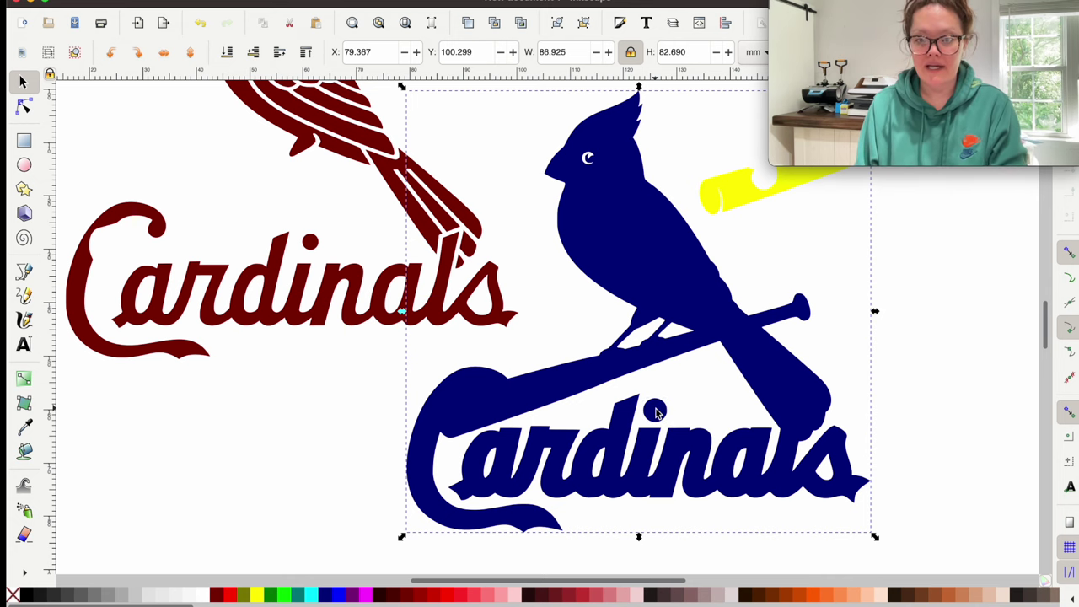
pyautogui.press('-')
pyautogui.press('-')
pyautogui.click(751, 233)
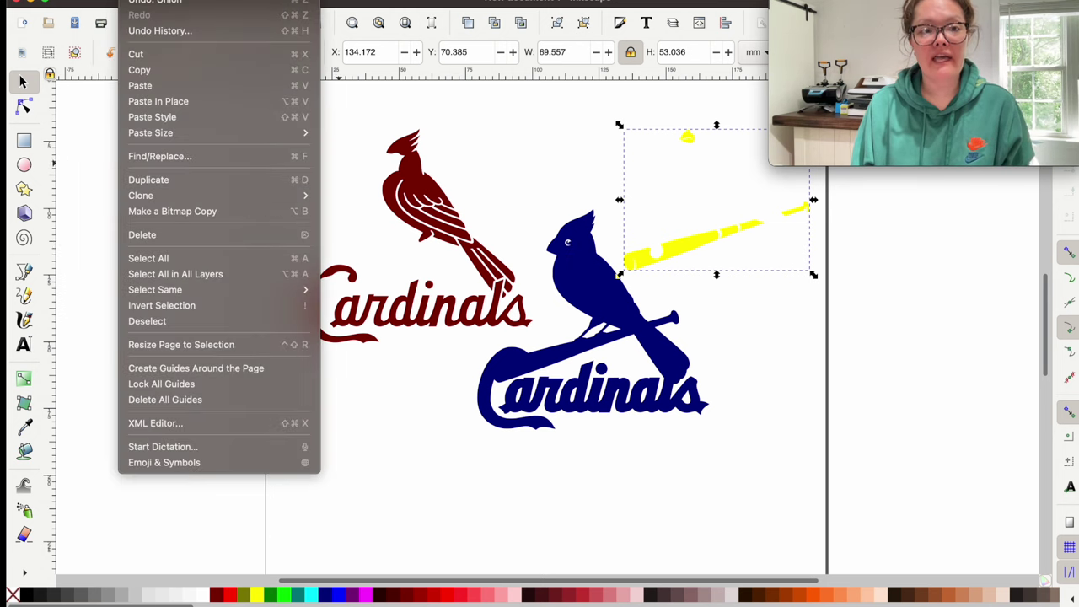
# Step: Save the logo document in the Plain SVG (*.svg) format
pyautogui.click(126, 93)
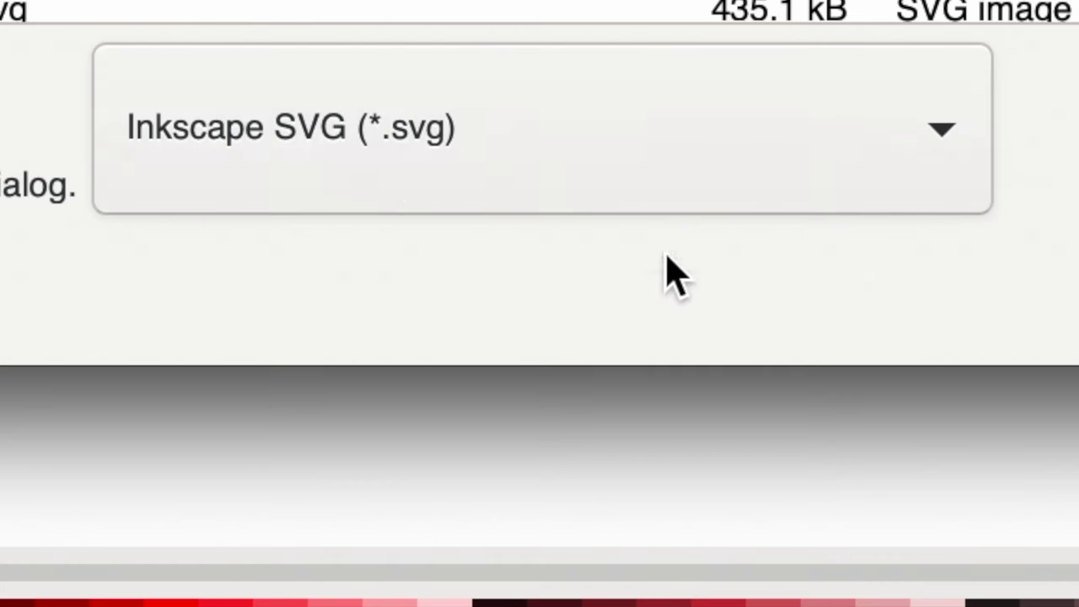
pyautogui.click(639, 131)
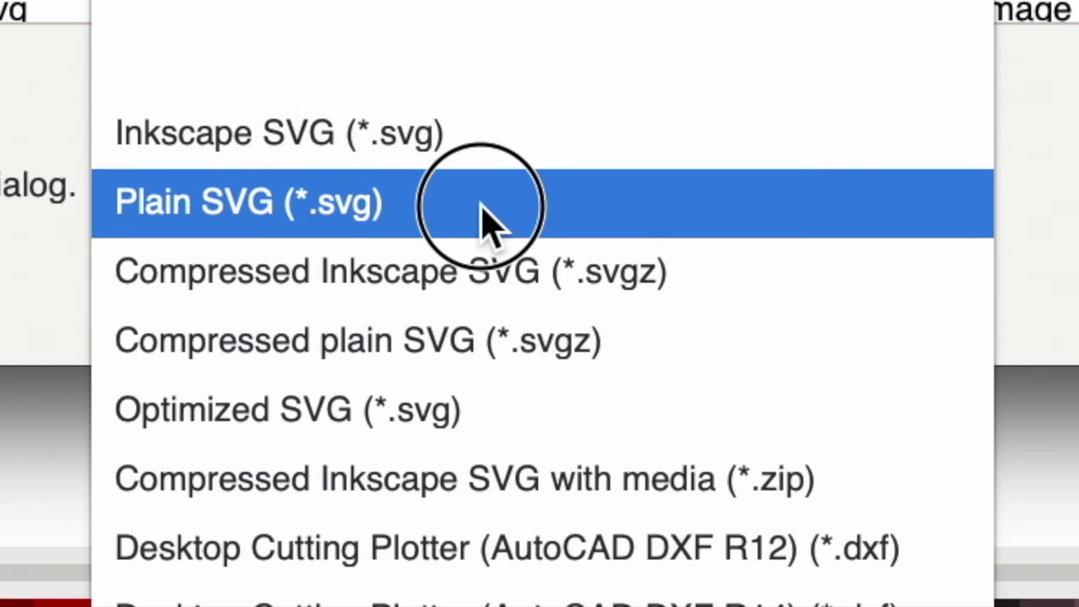
pyautogui.click(485, 215)
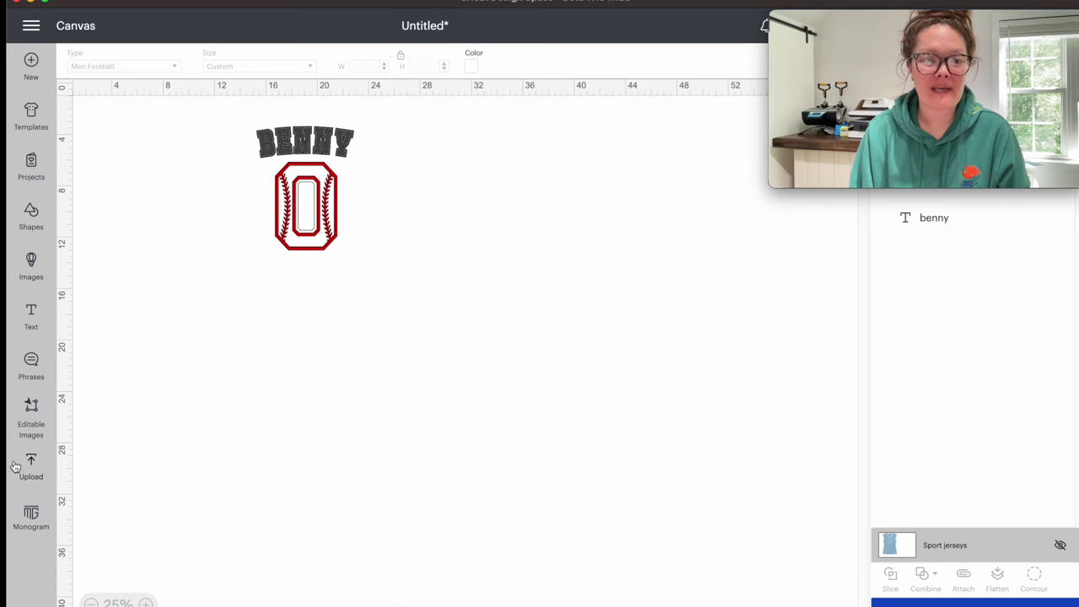
# Step: Upload cardinal logo.svg to Cricut Design Space as a cut image and add it to the canvas
pyautogui.click(46, 458)
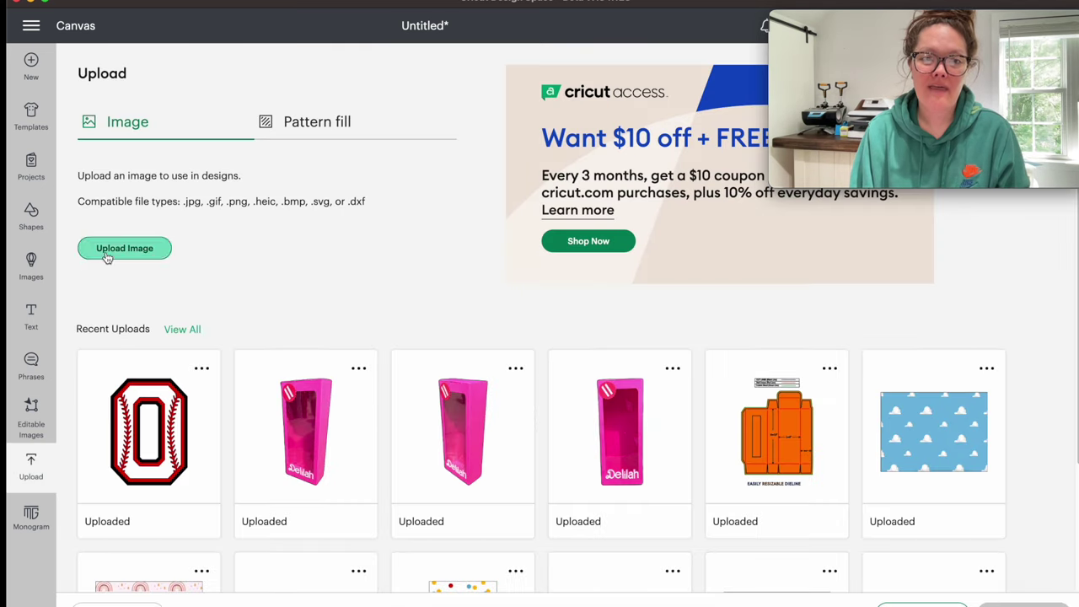
pyautogui.click(116, 253)
pyautogui.click(573, 318)
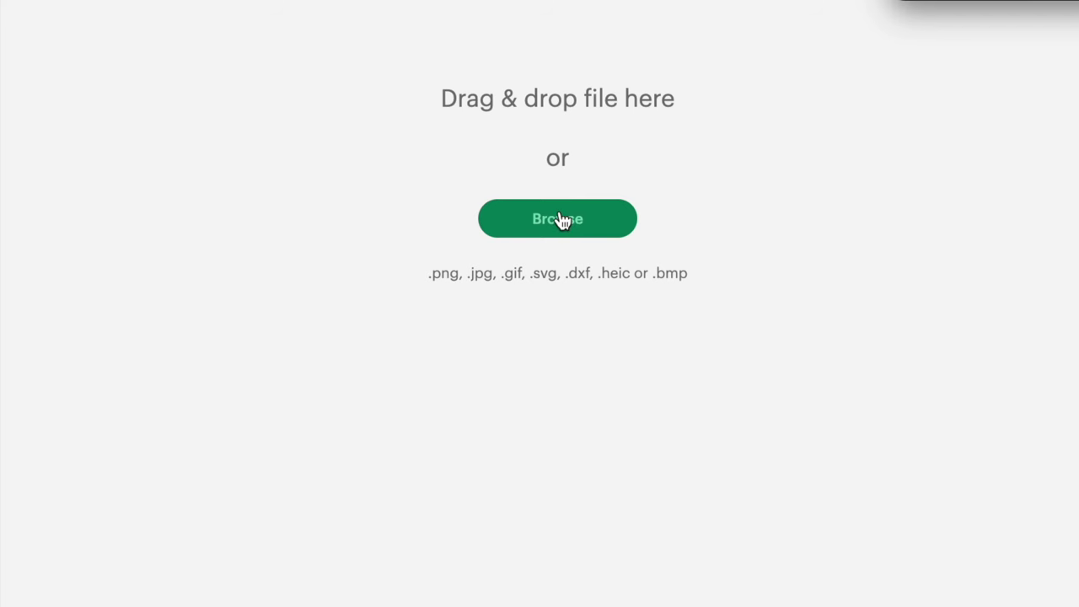
pyautogui.click(497, 228)
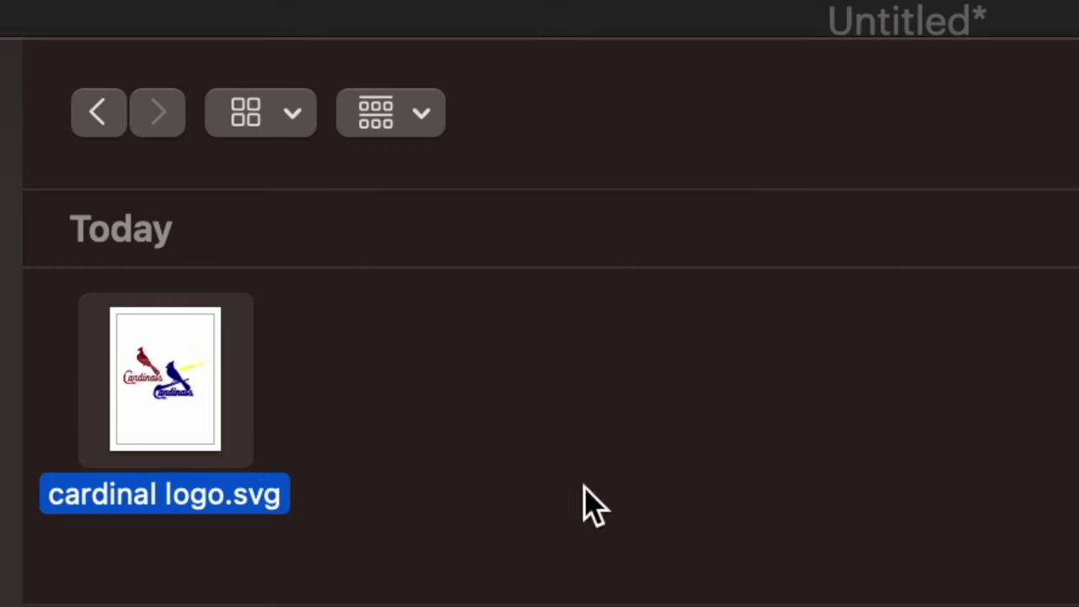
pyautogui.press('Return')
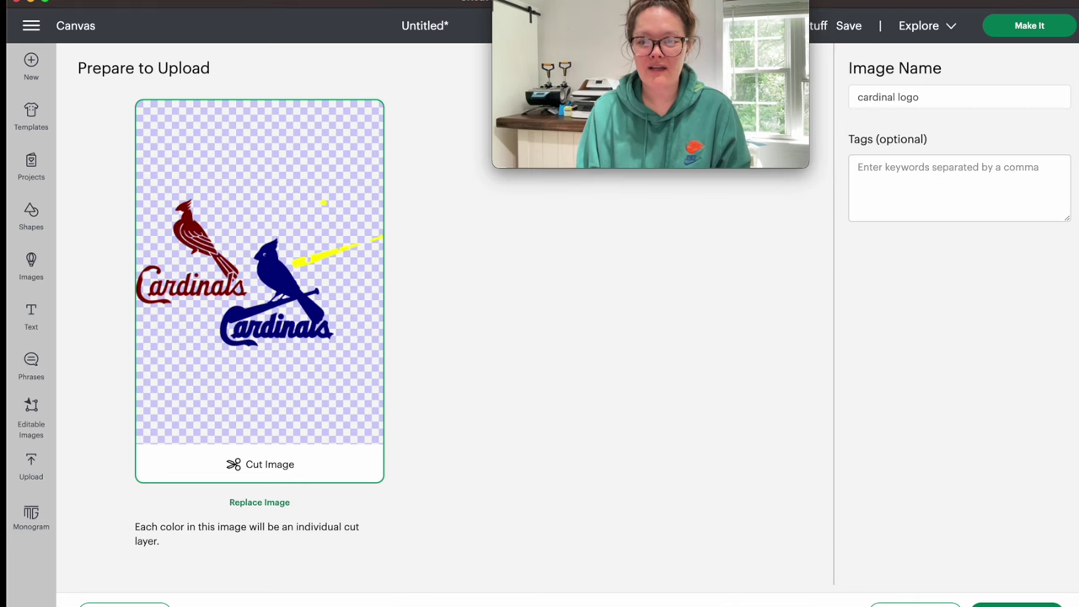
pyautogui.click(1003, 602)
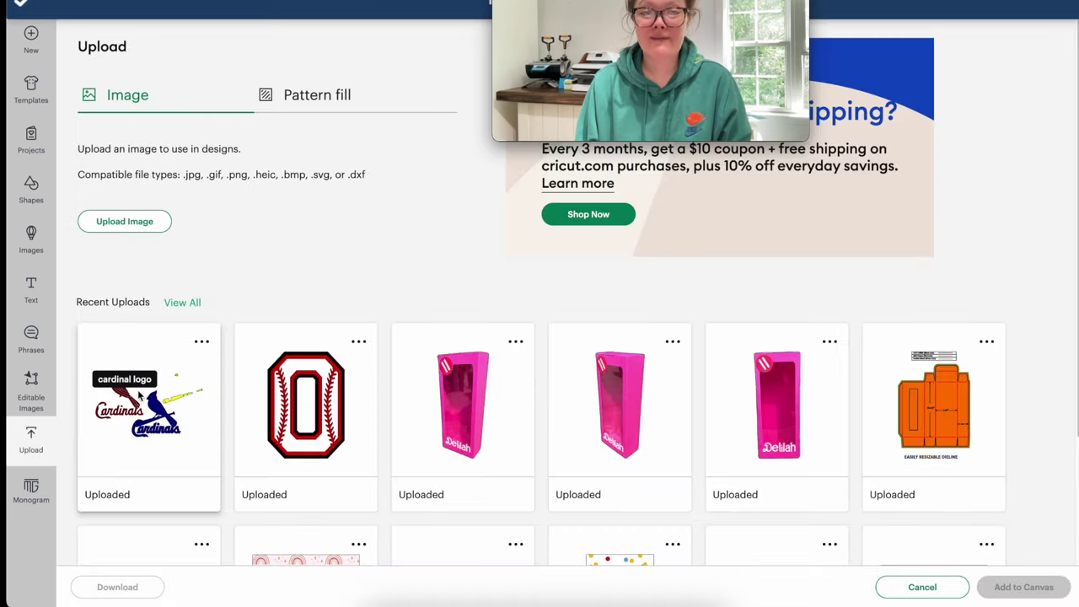
pyautogui.click(191, 408)
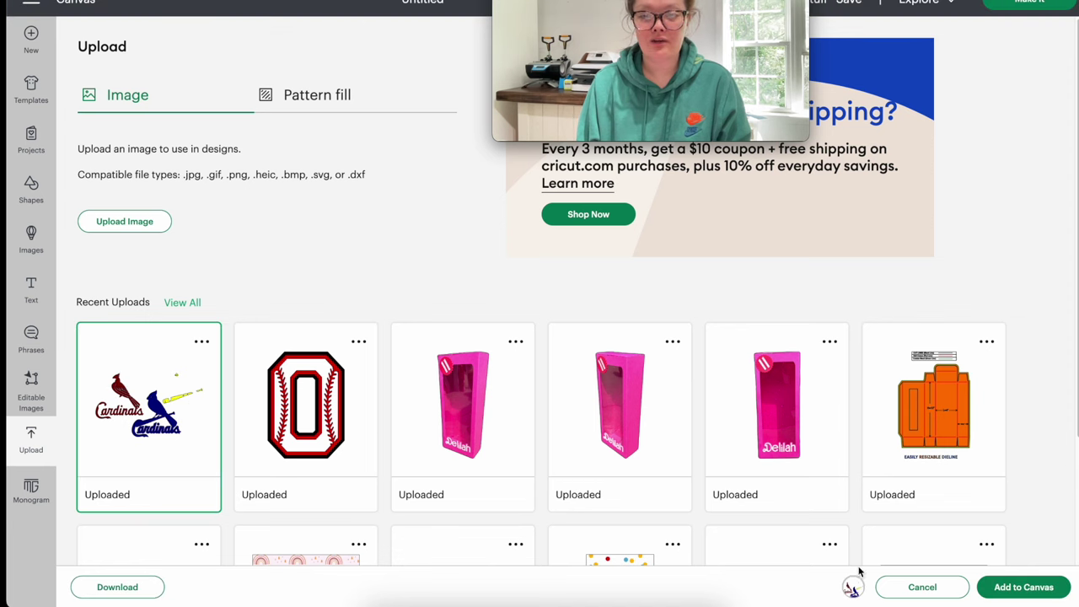
pyautogui.click(1025, 587)
# Step: Move the Cardinals logo below and clear of the BENNY jersey design, and enlarge it to about 33 by 19.8 in
pyautogui.moveTo(200, 212); pyautogui.dragTo(446, 321)
pyautogui.moveTo(304, 298); pyautogui.dragTo(546, 462)
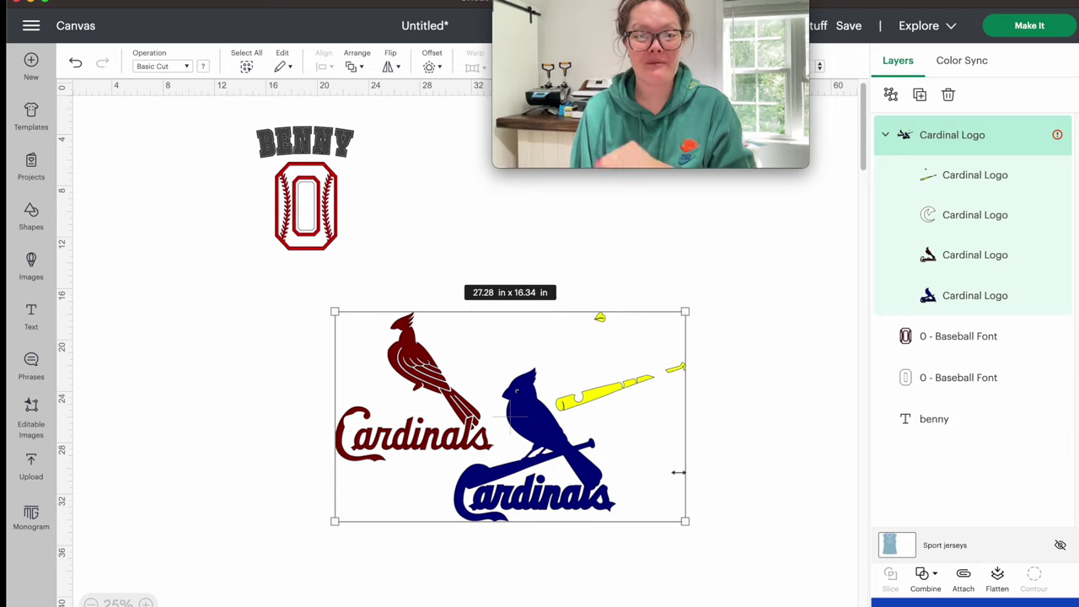
pyautogui.moveTo(683, 522); pyautogui.dragTo(759, 566)
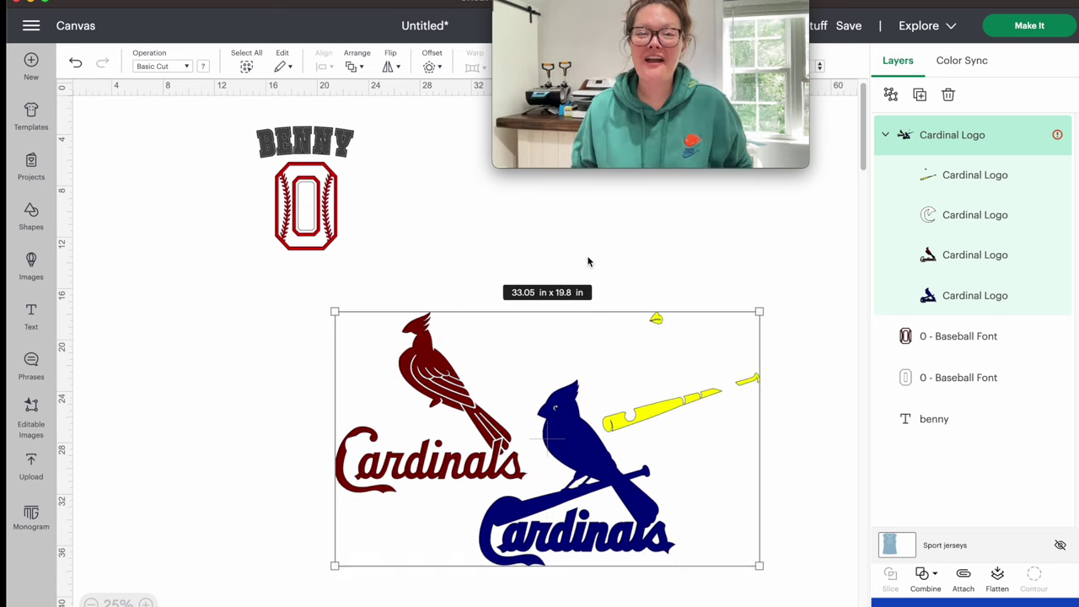